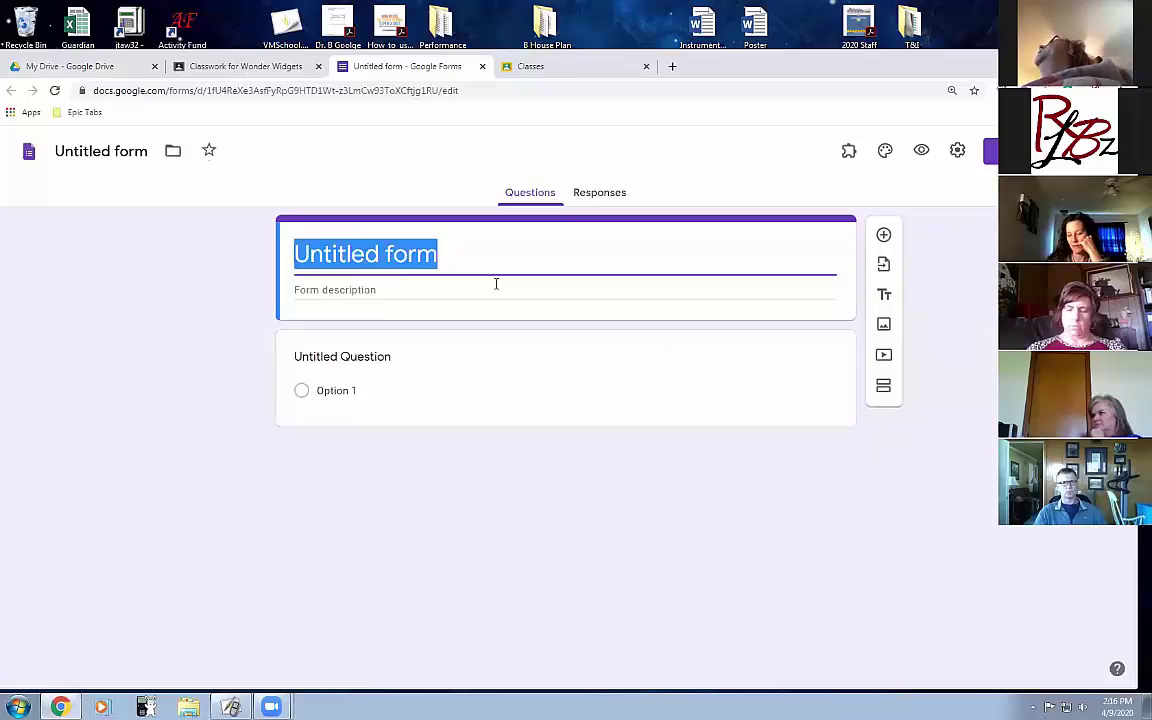
# - Title the form and its file "Do you like Cheese?" and enter "Well Do you" as the form description
pyautogui.write('Do you like Cheese?')
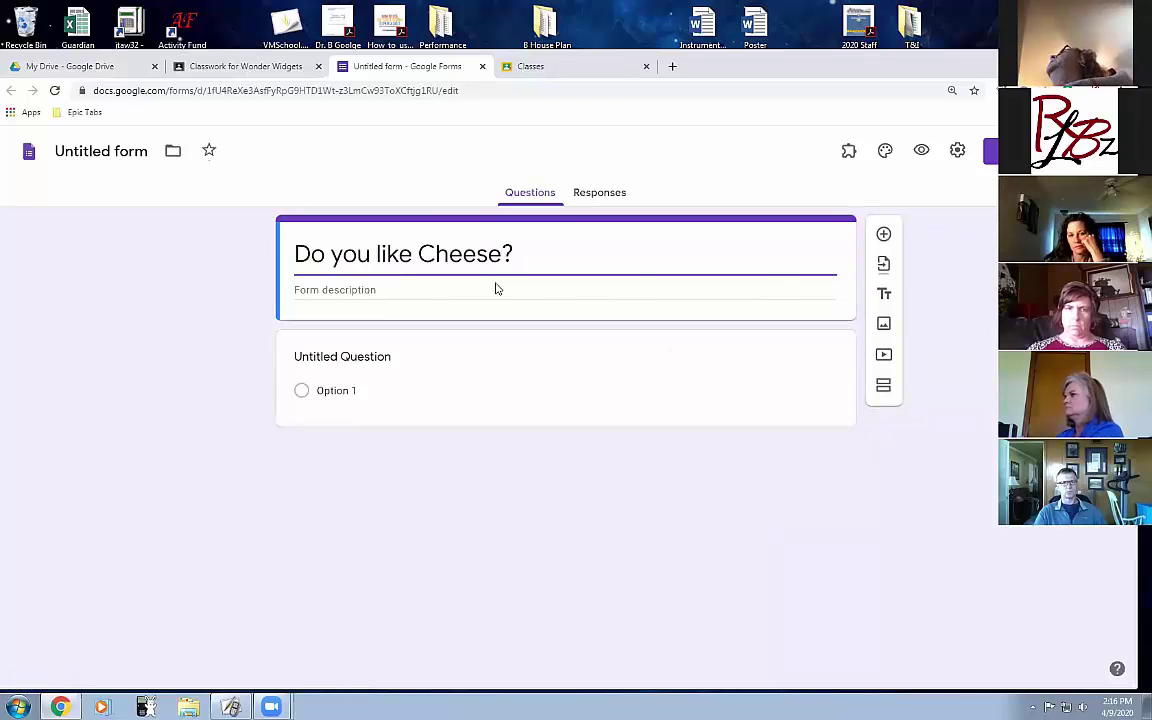
pyautogui.click(110, 150)
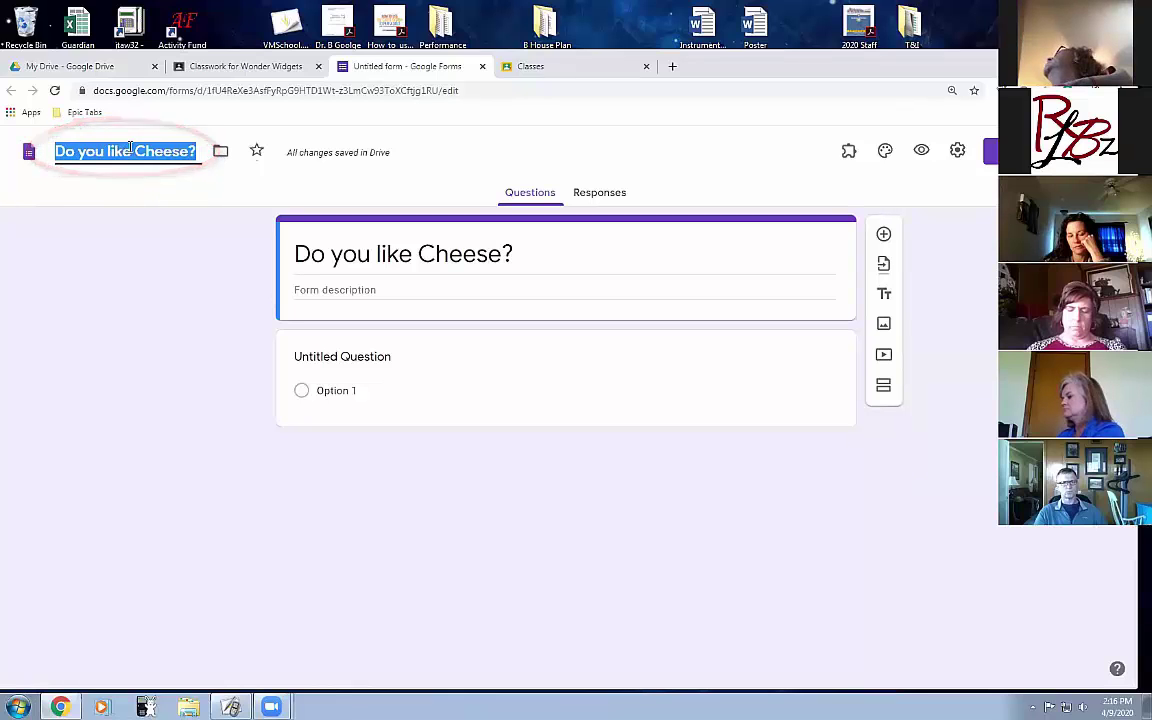
pyautogui.click(144, 221)
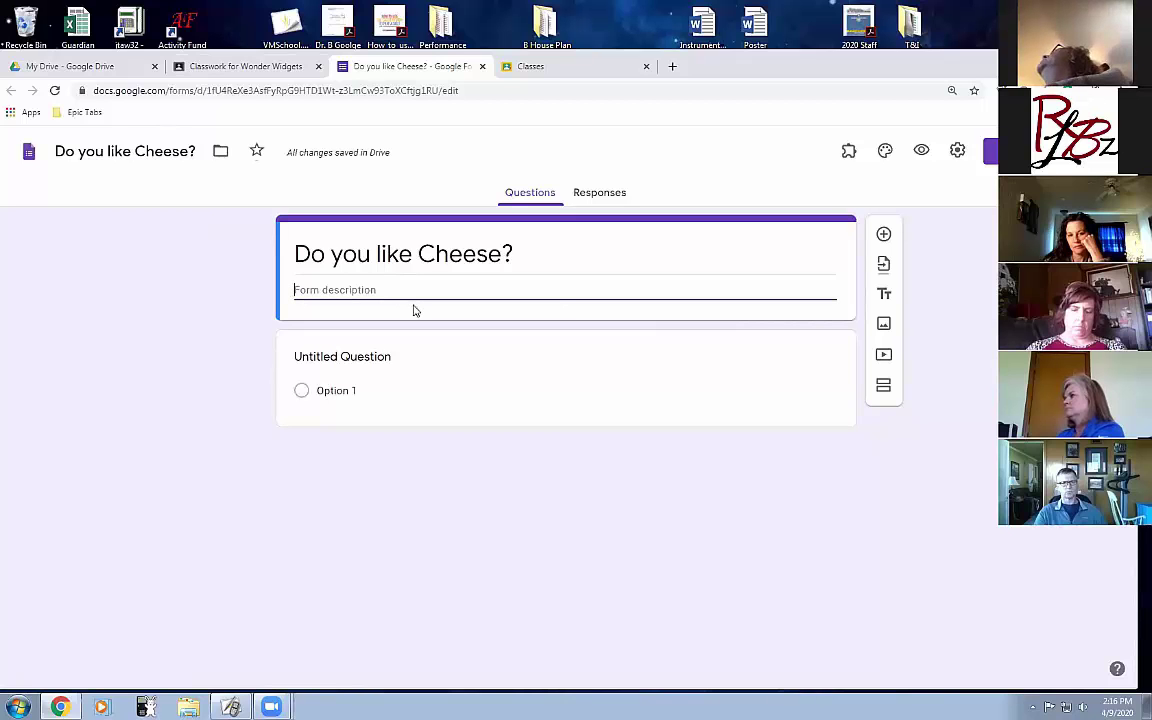
pyautogui.write('Well Do you')
# - Search the web for multiple choice sample questions and open the 14 Rules for Writing Multiple-Choice Questions handout at its page 2 examples
pyautogui.click(406, 368)
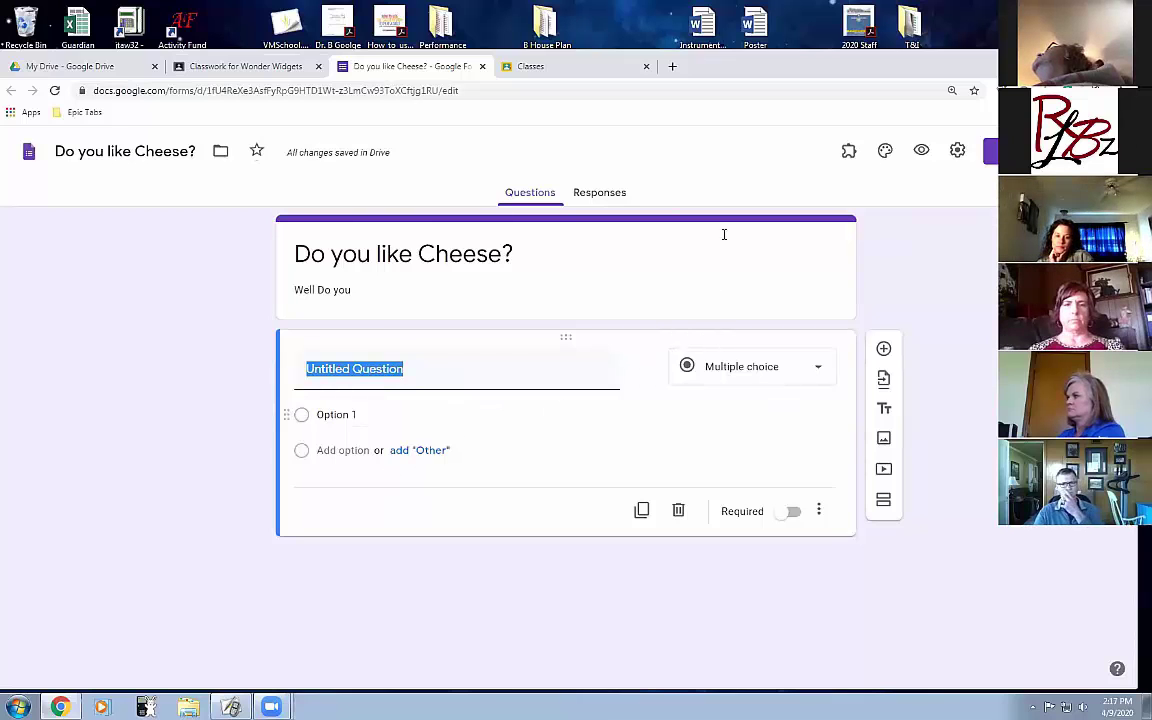
pyautogui.click(672, 66)
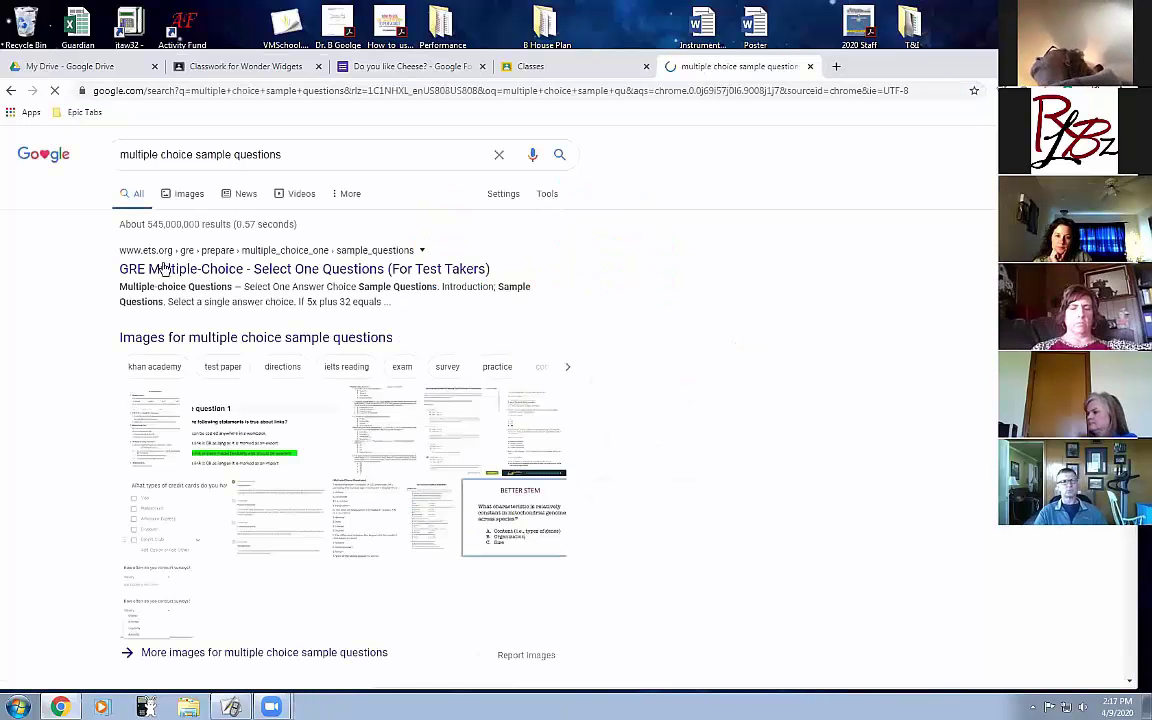
pyautogui.scroll(-3, 779, 453)
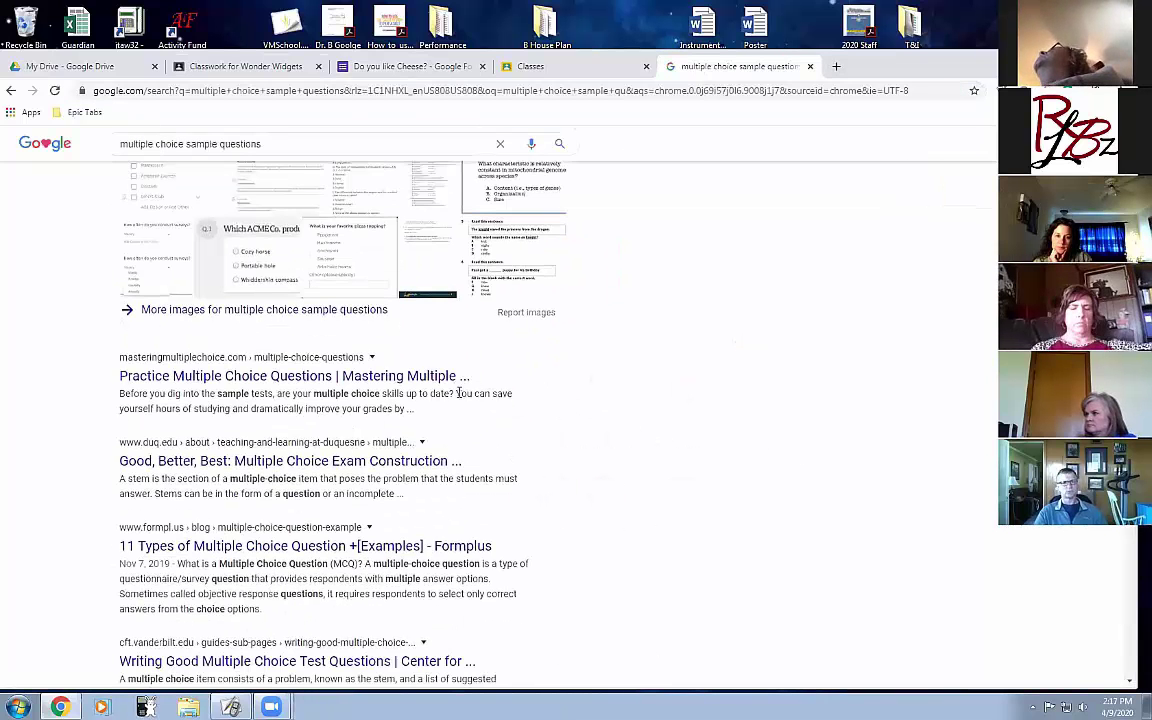
pyautogui.scroll(3, 319, 175)
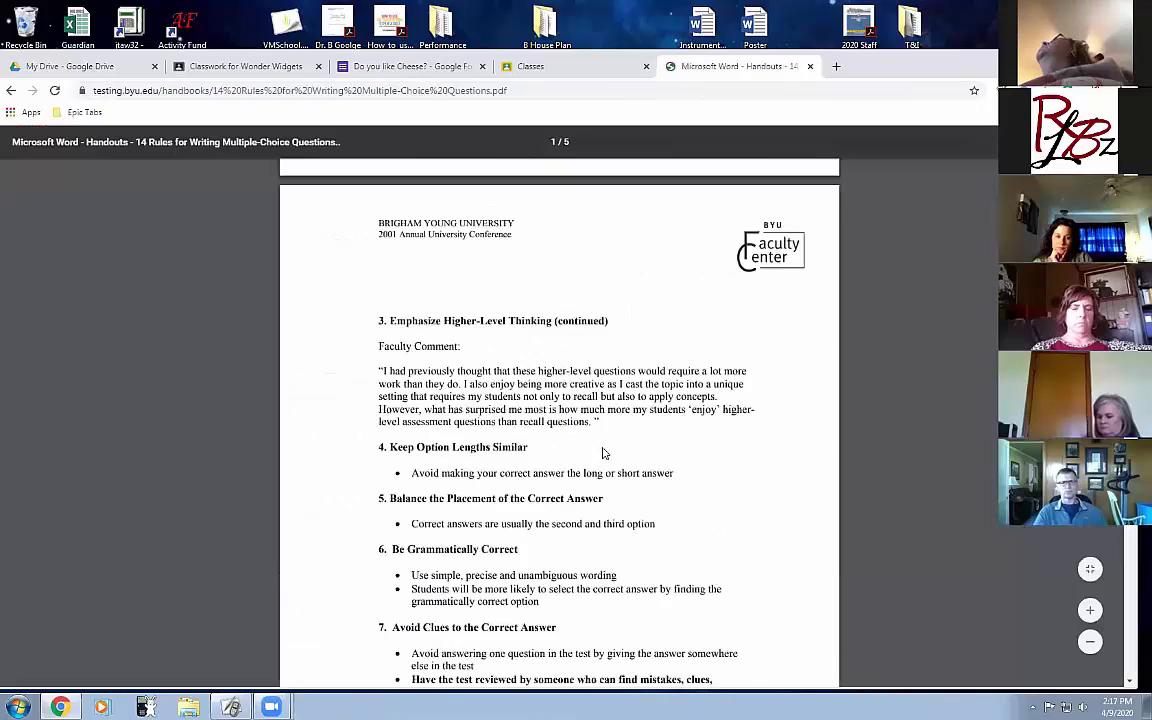
pyautogui.scroll(1, 604, 453)
pyautogui.scroll(5, 604, 453)
pyautogui.scroll(-1, 590, 600)
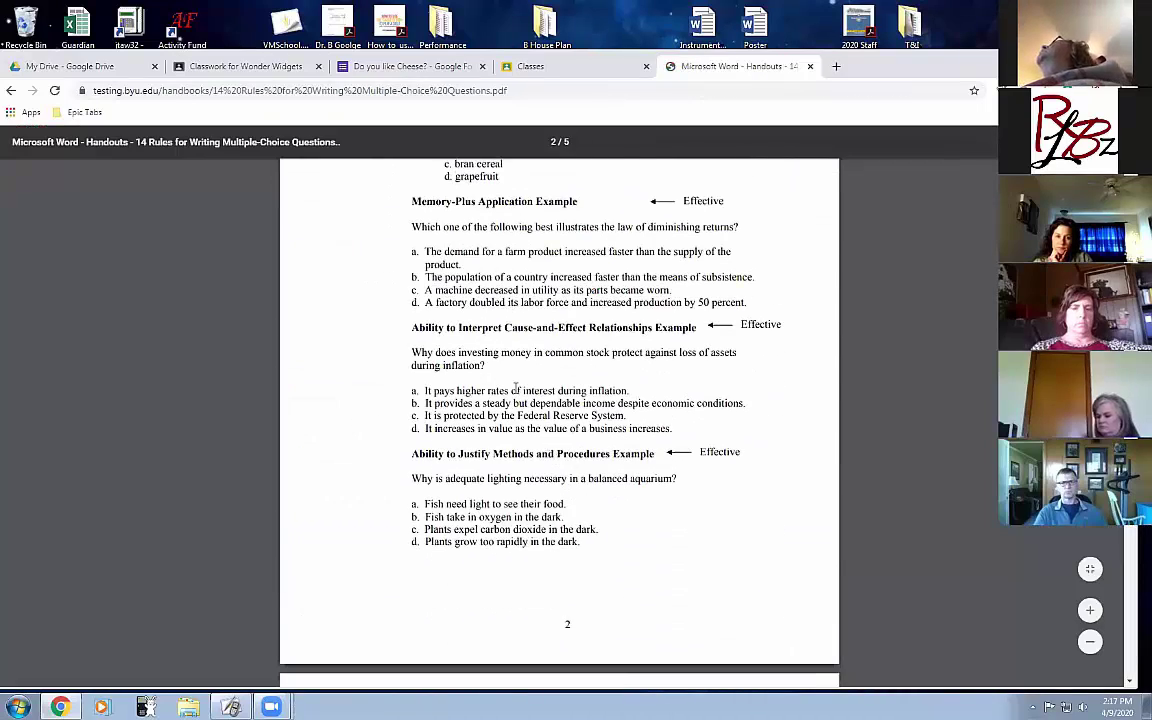
# - Copy "Which one of the following best illustrates the law of diminishing returns?" from the handout into the form's untitled question
pyautogui.moveTo(411, 226); pyautogui.dragTo(782, 225)
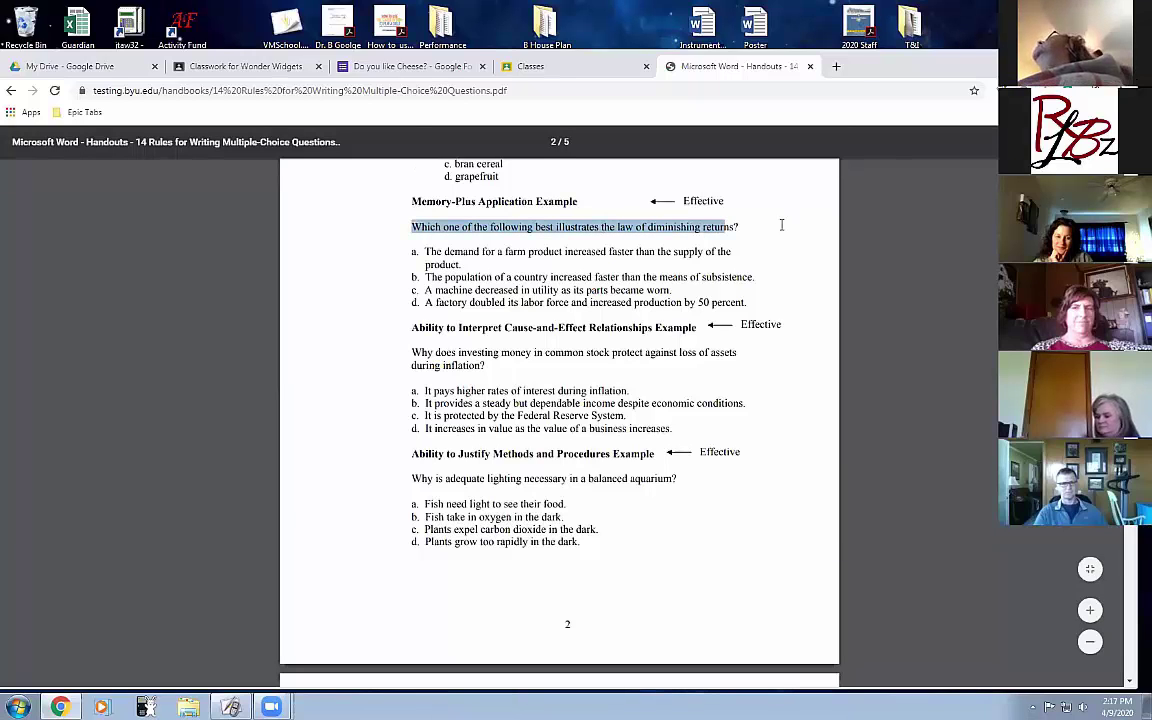
pyautogui.rightClick(677, 230)
pyautogui.click(702, 237)
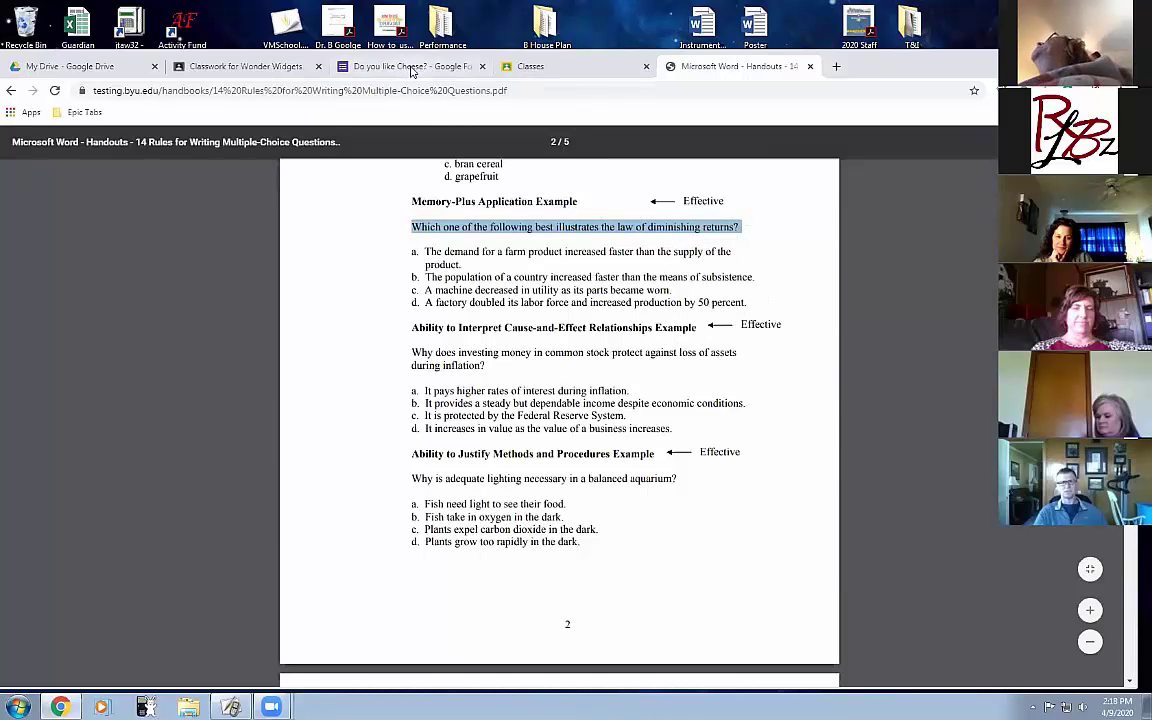
pyautogui.click(372, 65)
pyautogui.hotkey('ctrl', 'v')
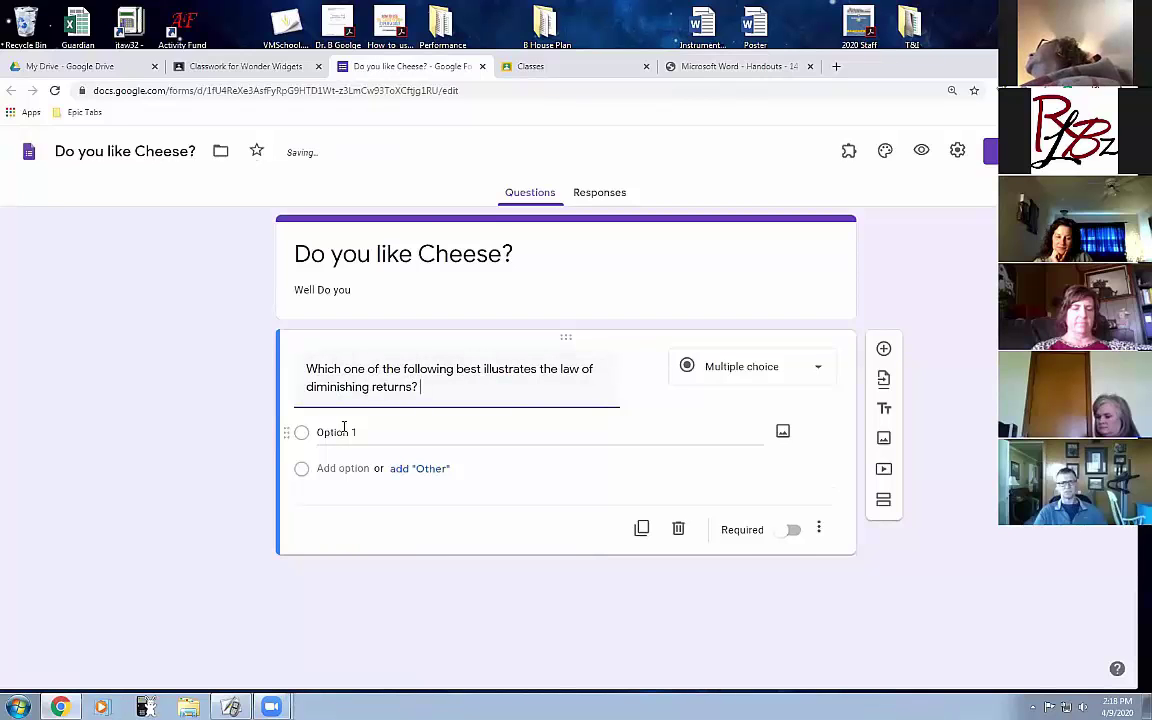
# - Copy the answer choices a to d of the diminishing returns question from the handout into the form question's options
pyautogui.click(737, 68)
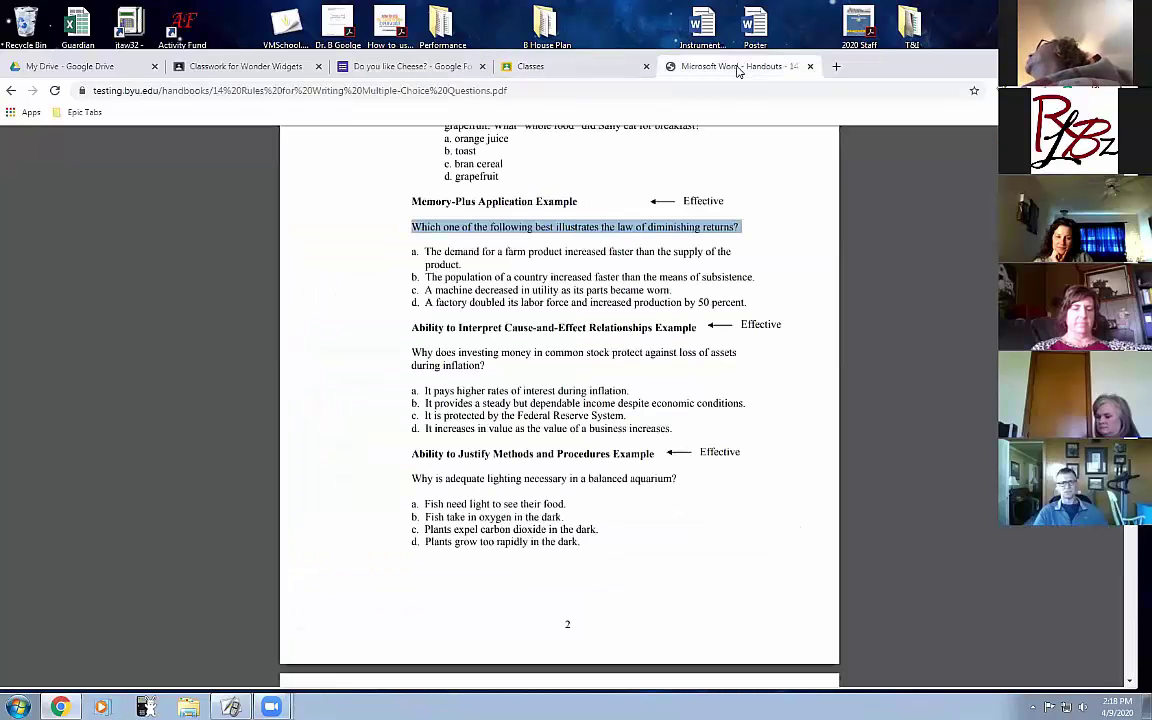
pyautogui.click(450, 283)
pyautogui.moveTo(425, 250); pyautogui.dragTo(764, 306)
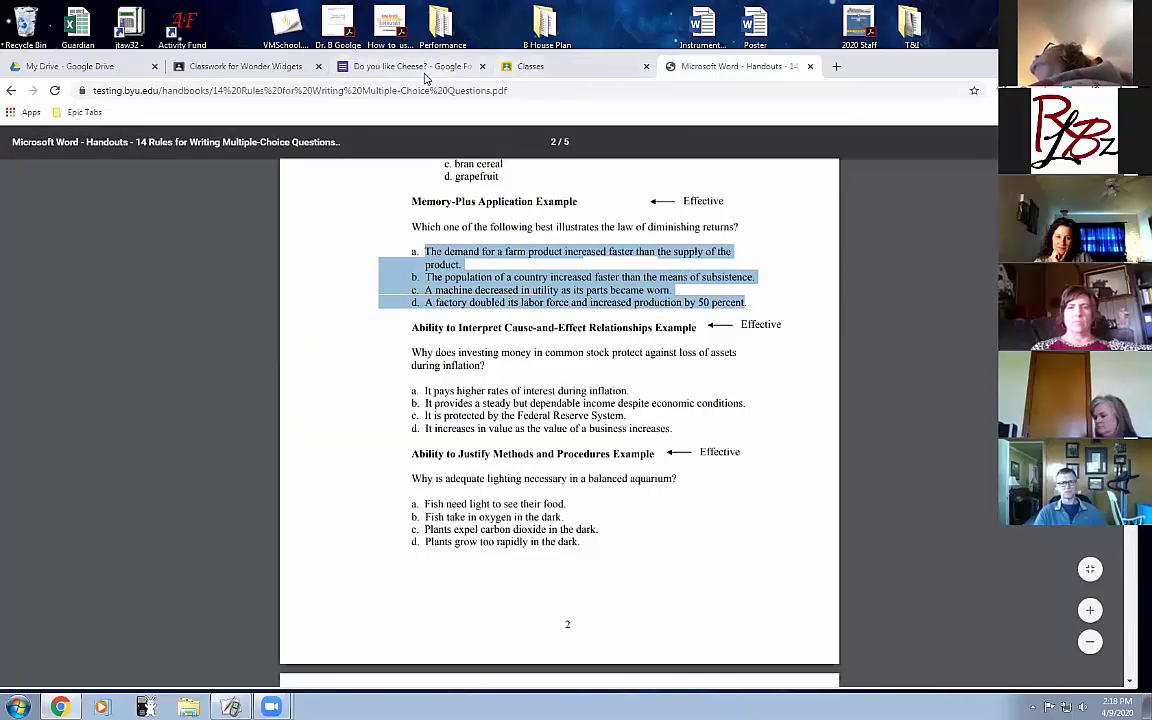
pyautogui.click(385, 66)
pyautogui.click(340, 432)
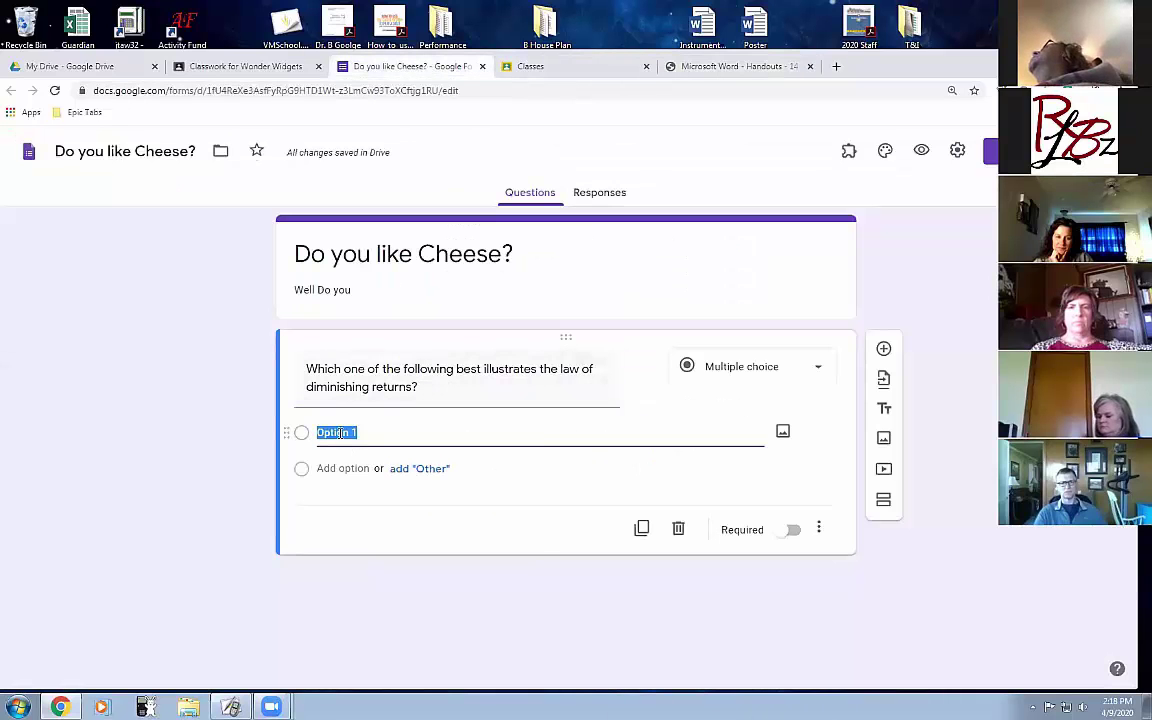
pyautogui.rightClick(340, 432)
pyautogui.click(370, 478)
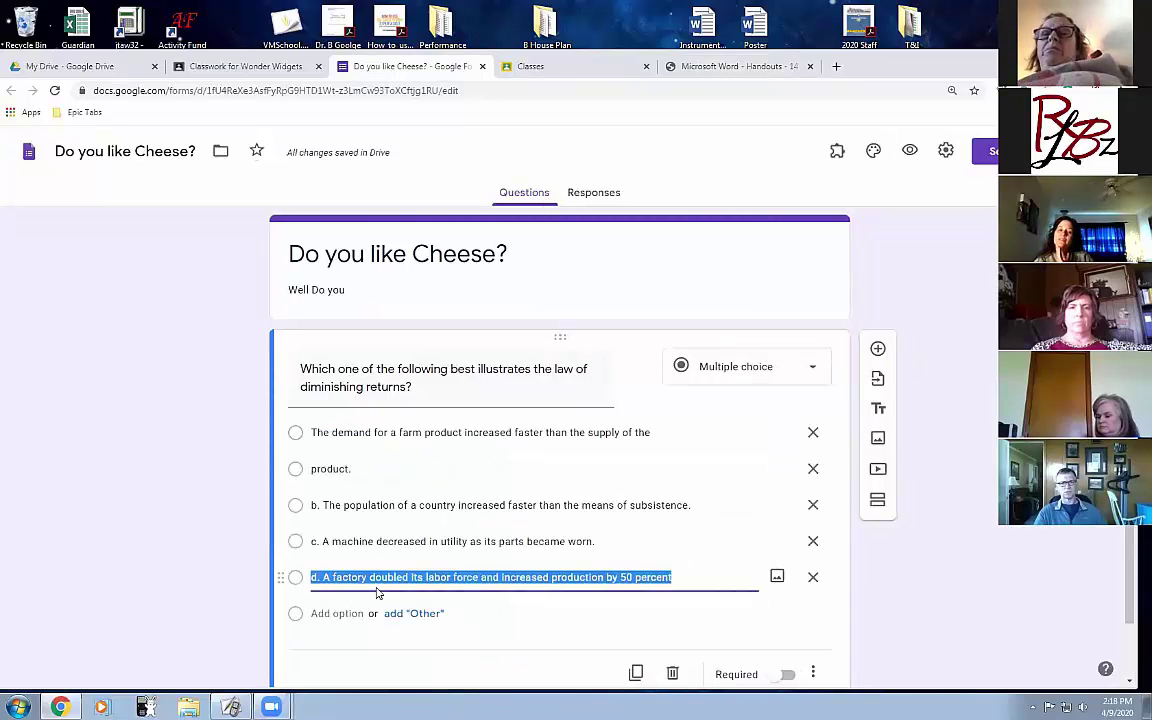
# - Complete the first answer option with the split-off word "product." and delete the leftover second option
pyautogui.click(359, 470)
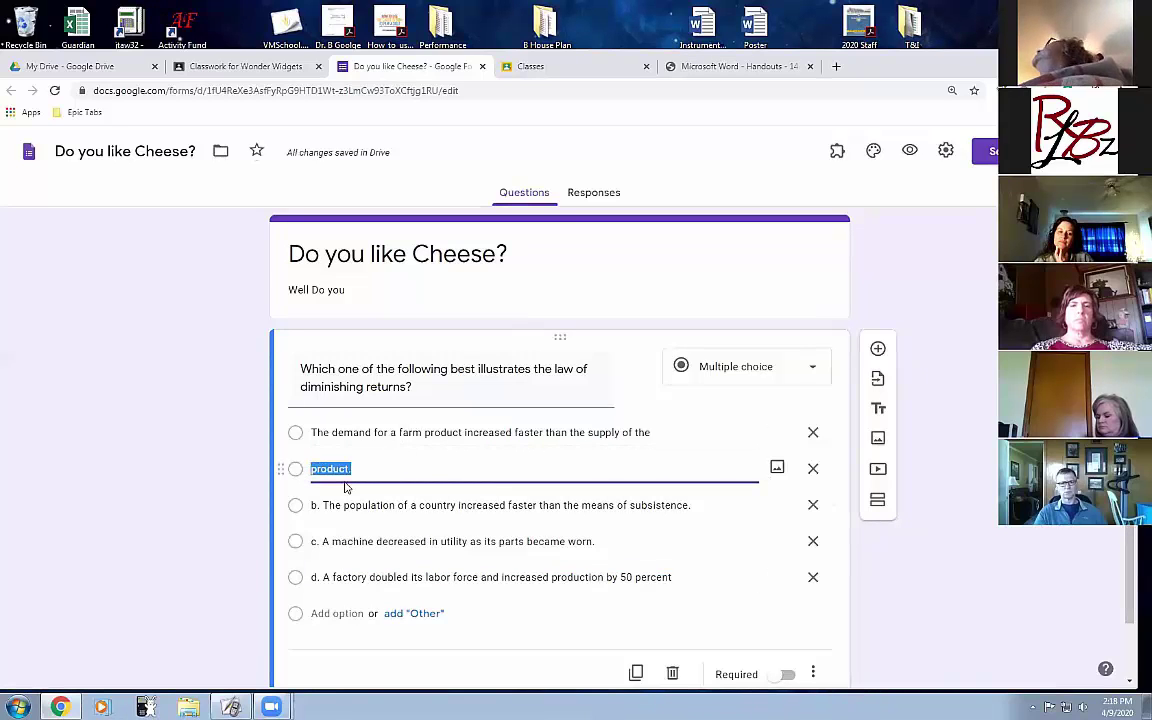
pyautogui.press('BackSpace')
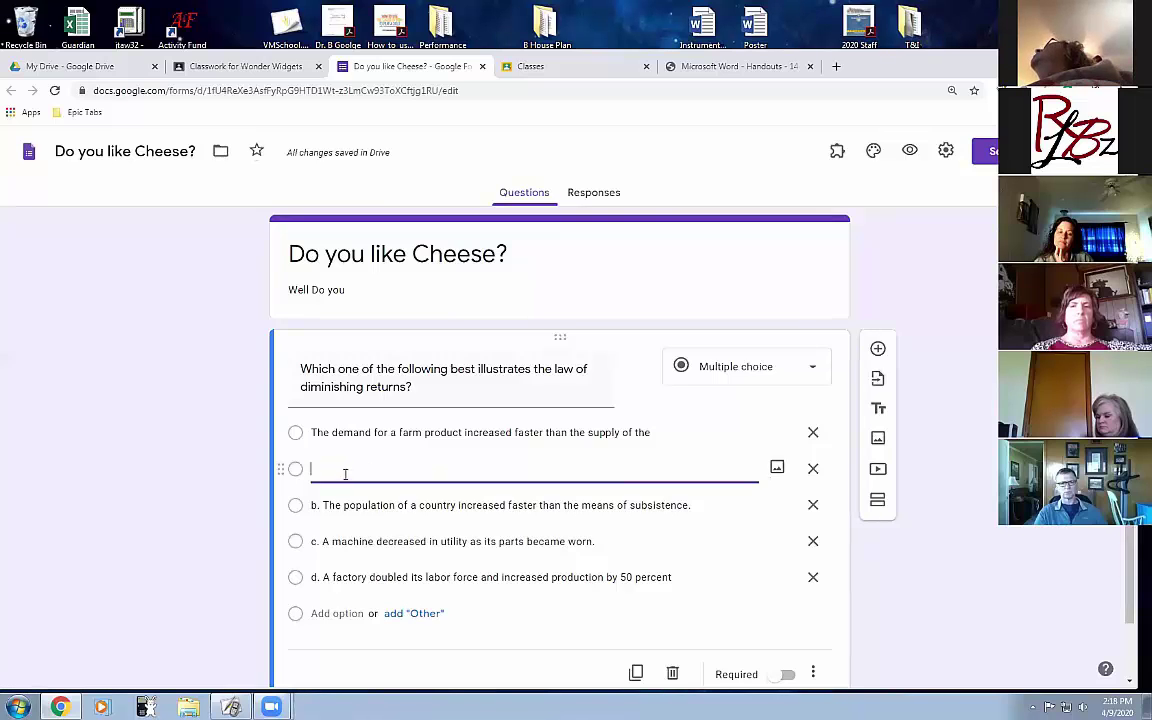
pyautogui.click(660, 433)
pyautogui.write('product.')
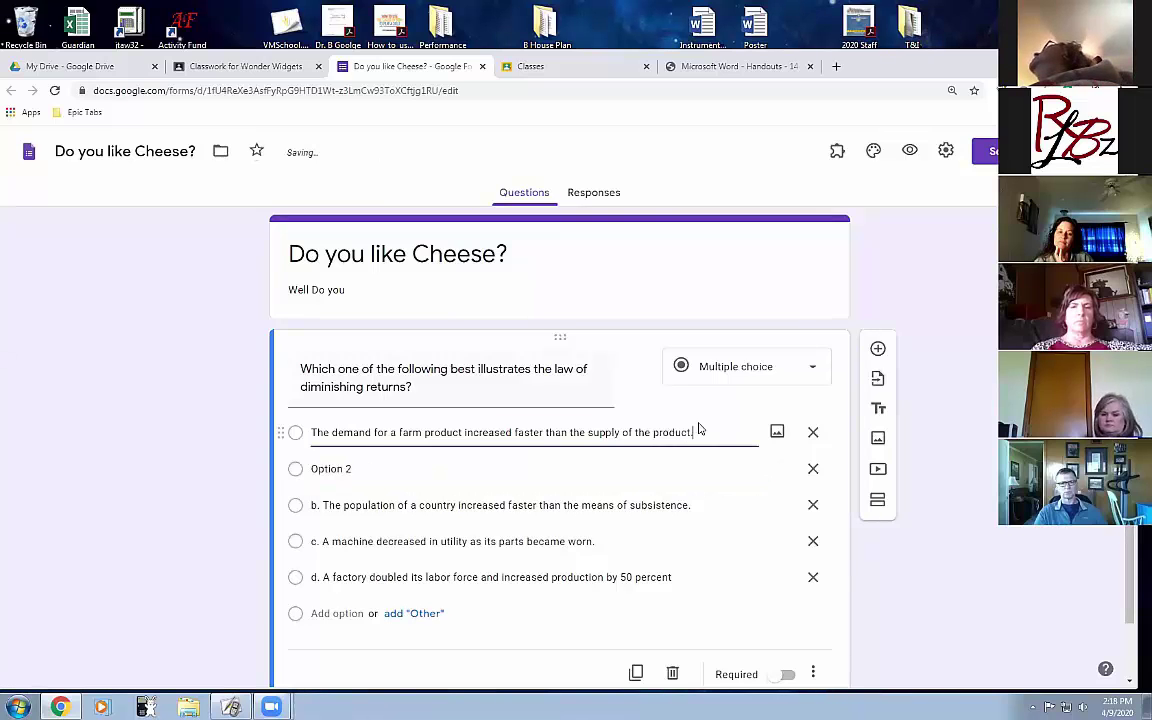
pyautogui.click(814, 471)
pyautogui.click(814, 471)
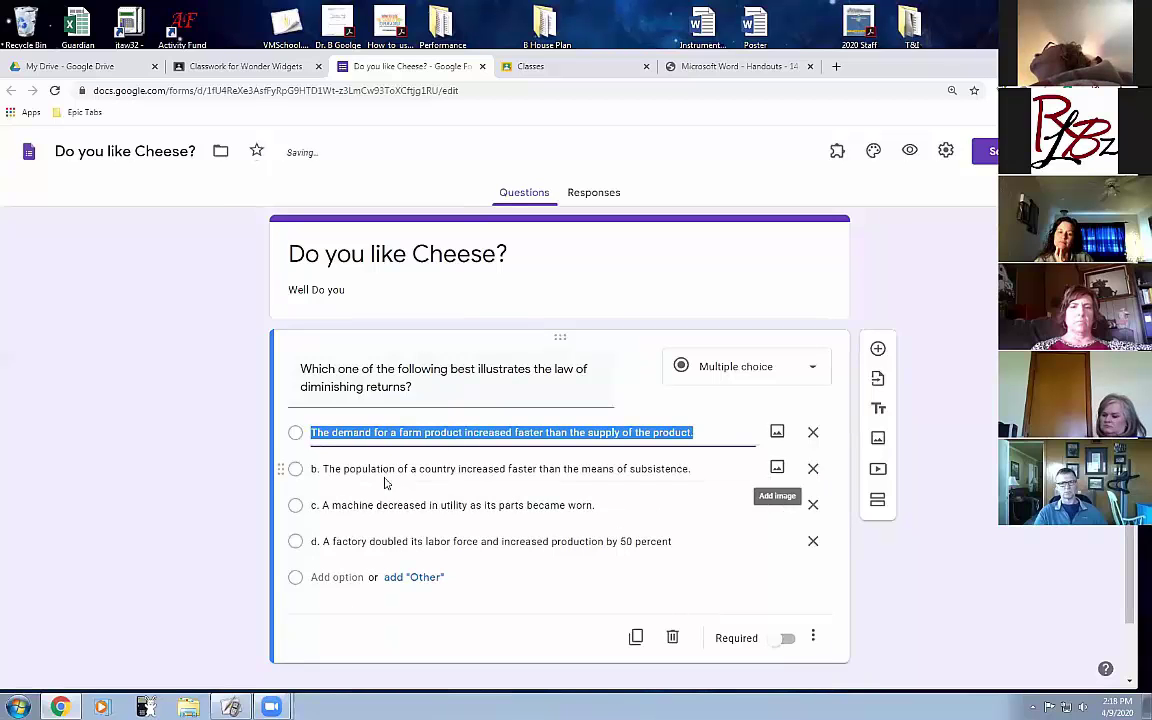
# - Prefix the first answer option with "a." to match the lettering of the other choices
pyautogui.click(313, 432)
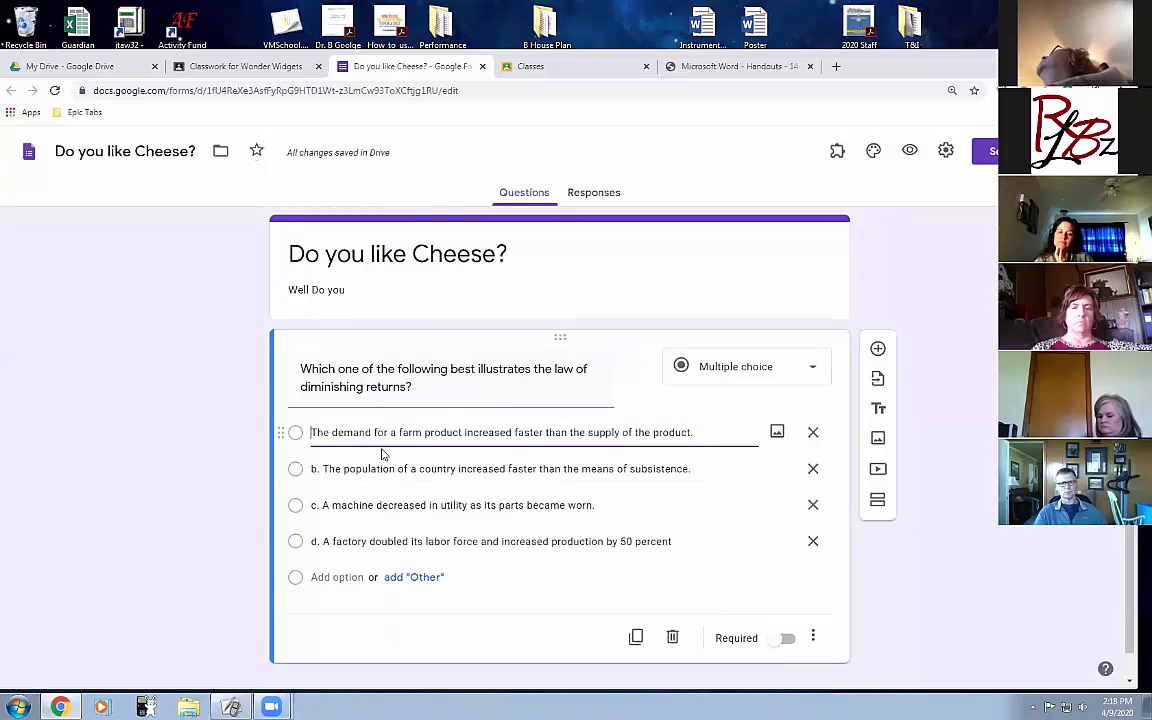
pyautogui.write('a.')
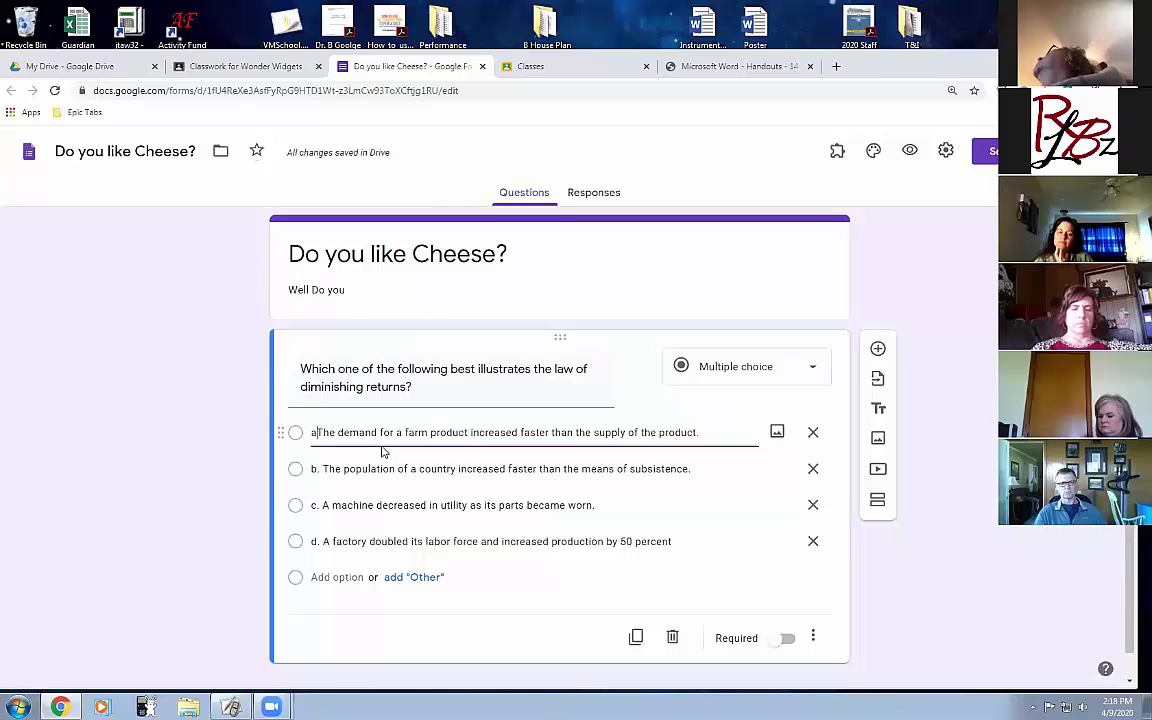
pyautogui.click(957, 334)
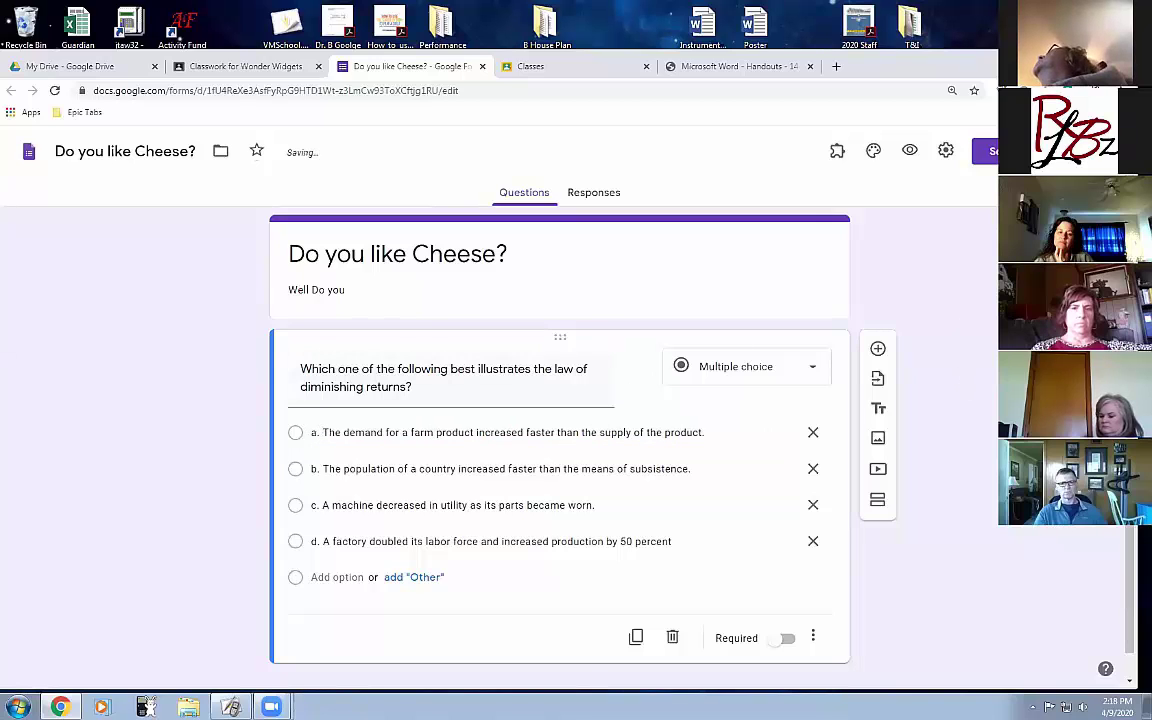
# - Try out the question's Required setting by switching it on and back off
pyautogui.scroll(-1, 995, 524)
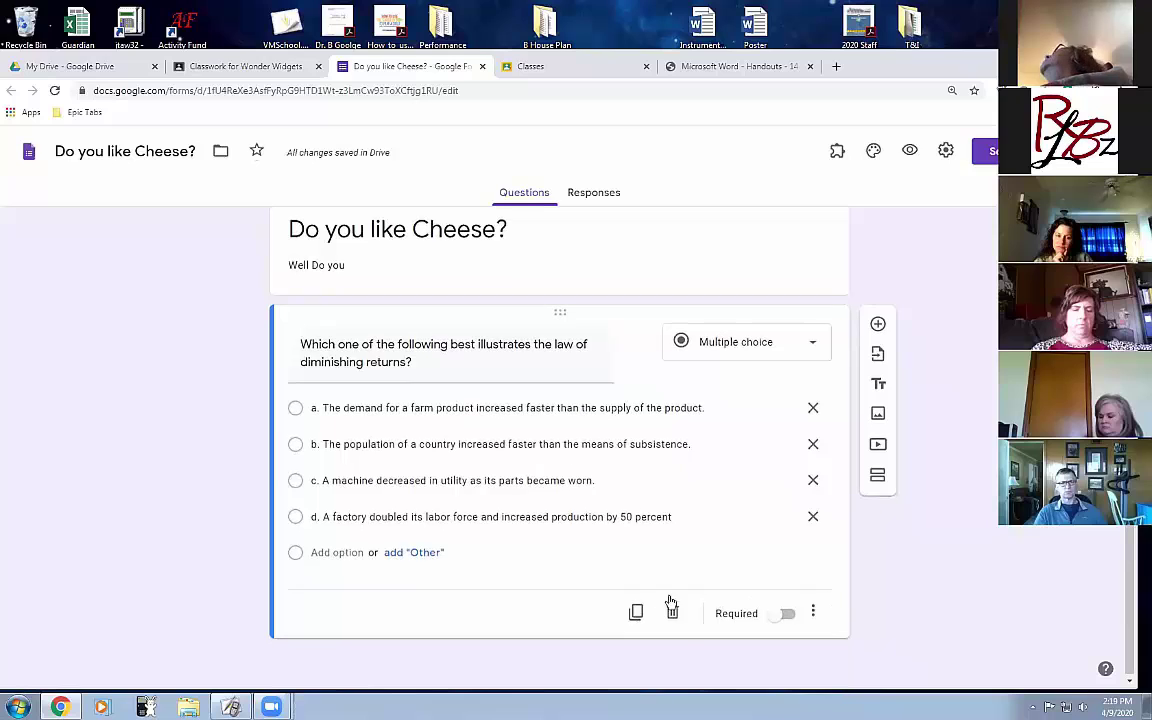
pyautogui.click(785, 614)
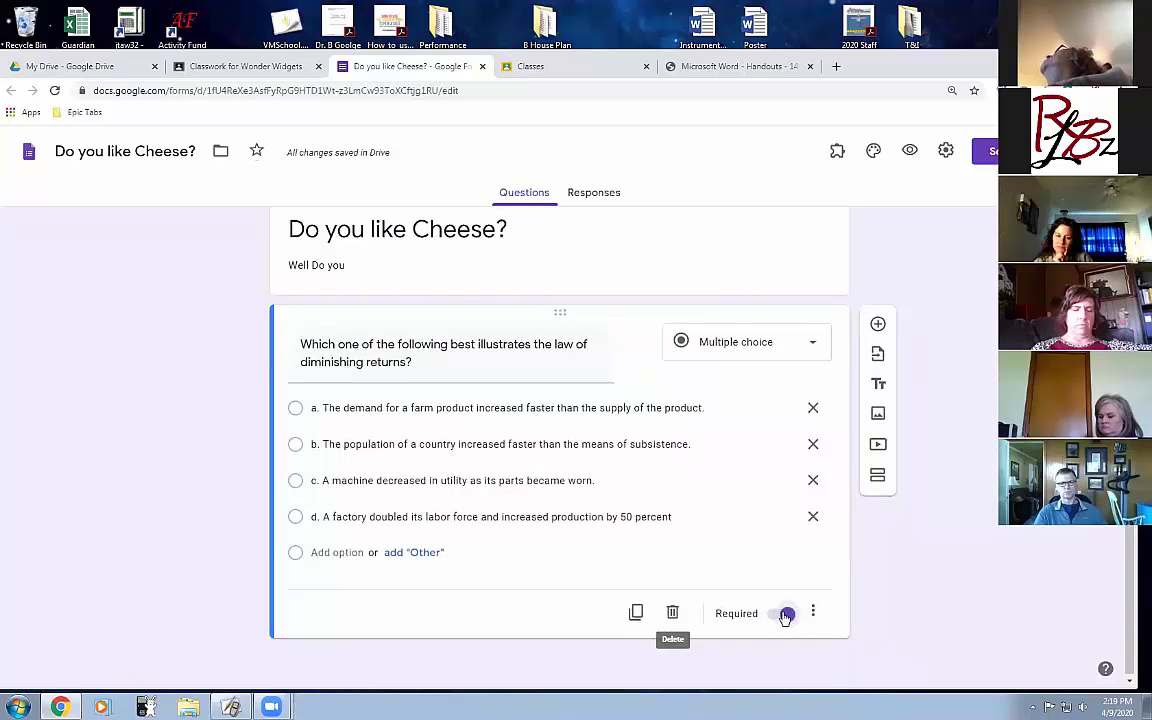
pyautogui.click(785, 614)
pyautogui.click(785, 614)
pyautogui.click(785, 614)
# - Duplicate the diminishing returns question and move the copy above the original
pyautogui.click(636, 612)
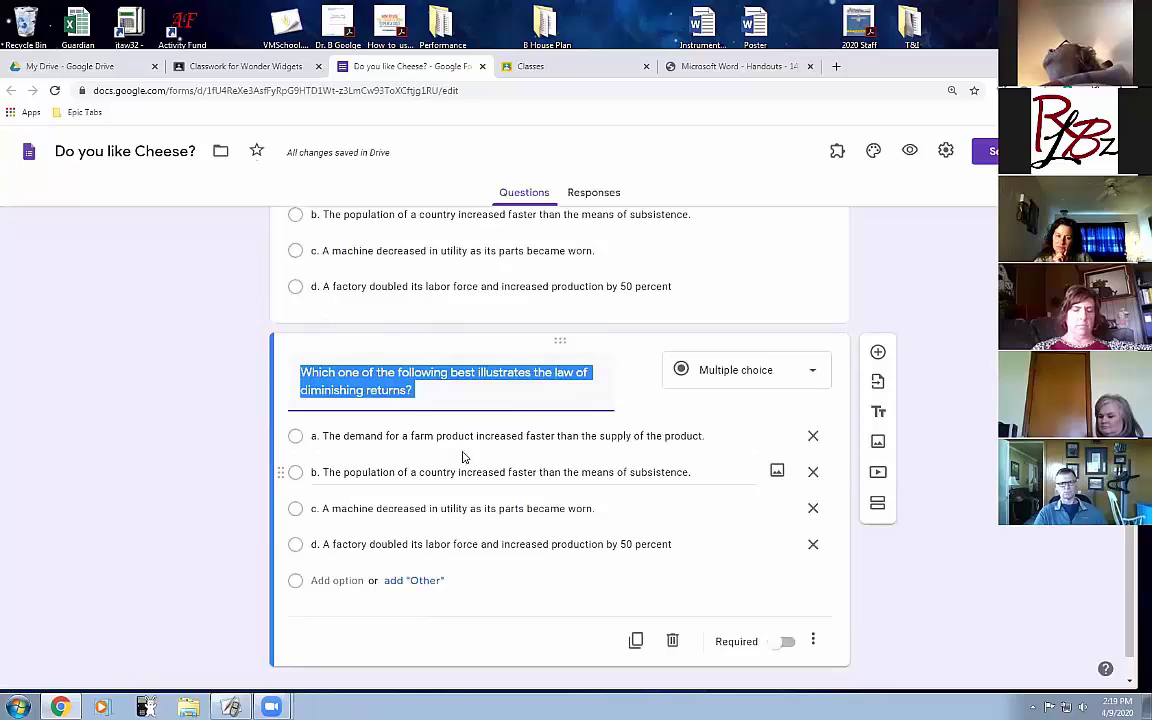
pyautogui.scroll(2, 966, 387)
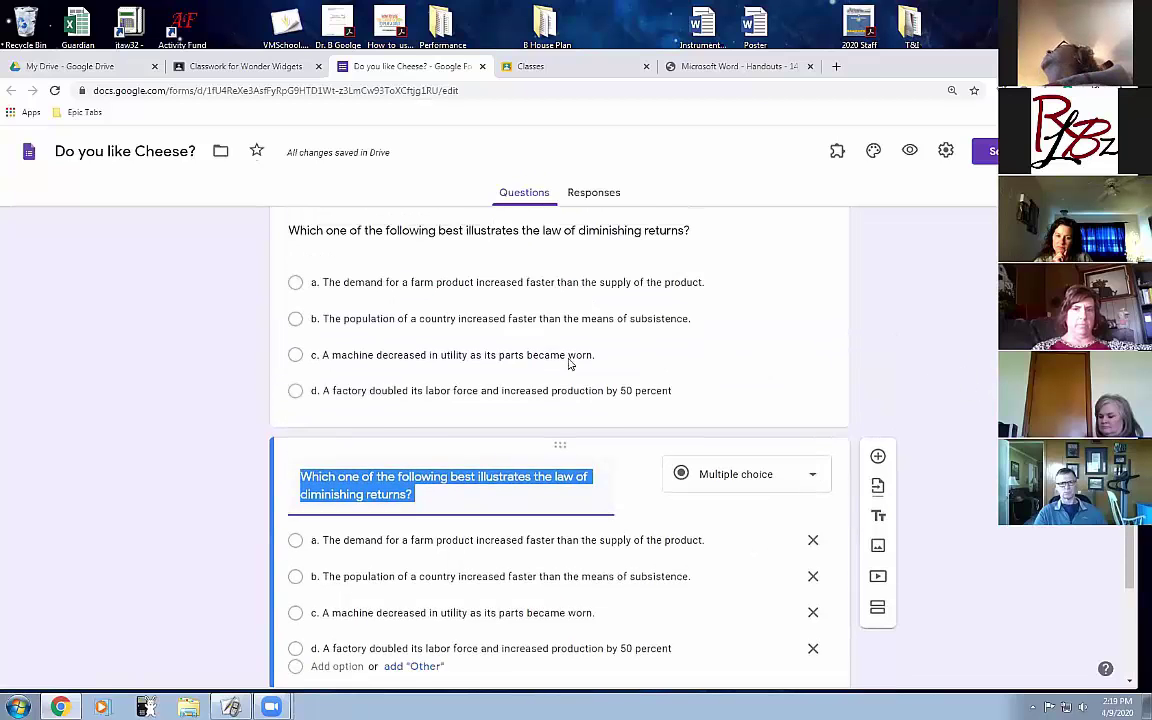
pyautogui.moveTo(485, 441); pyautogui.dragTo(586, 320)
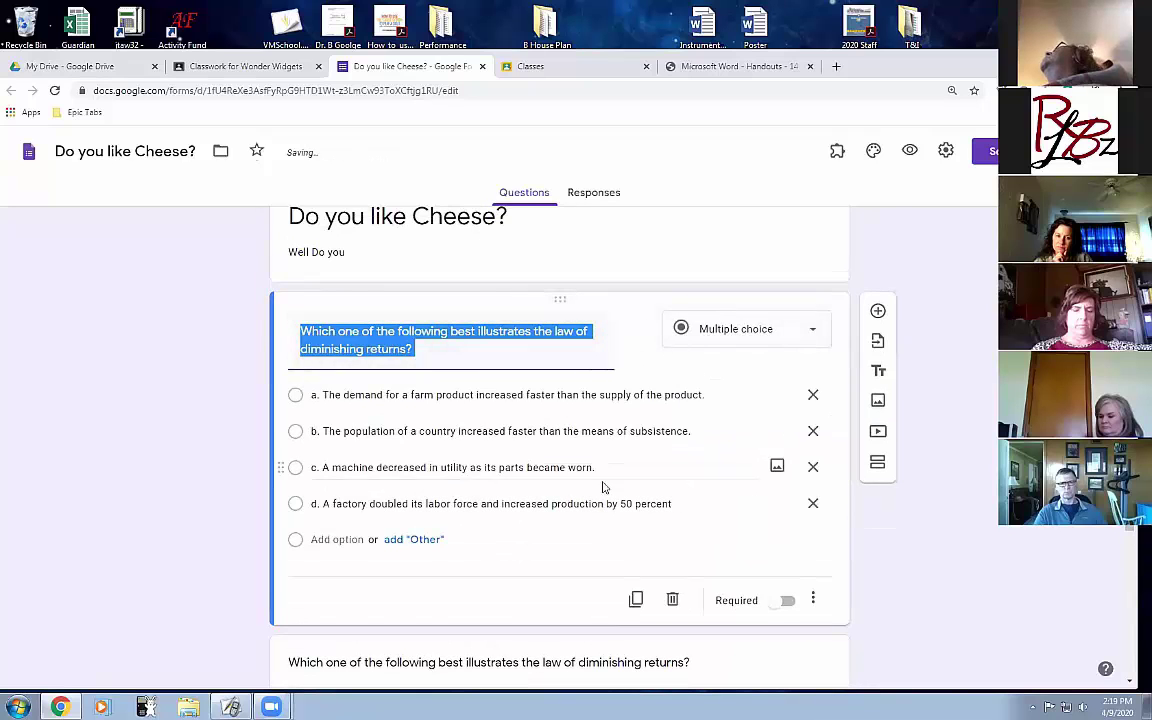
pyautogui.scroll(-3, 604, 486)
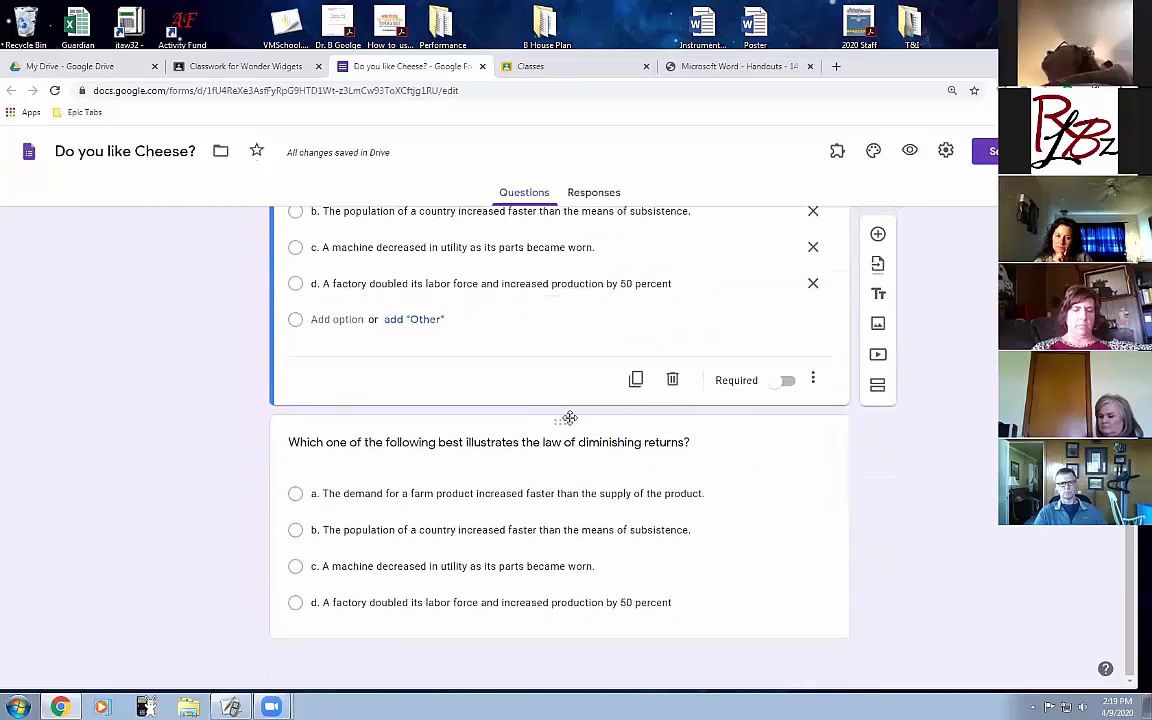
# - Try the Short answer and Paragraph types on the upper copy of the diminishing returns question
pyautogui.scroll(3, 568, 416)
pyautogui.click(813, 316)
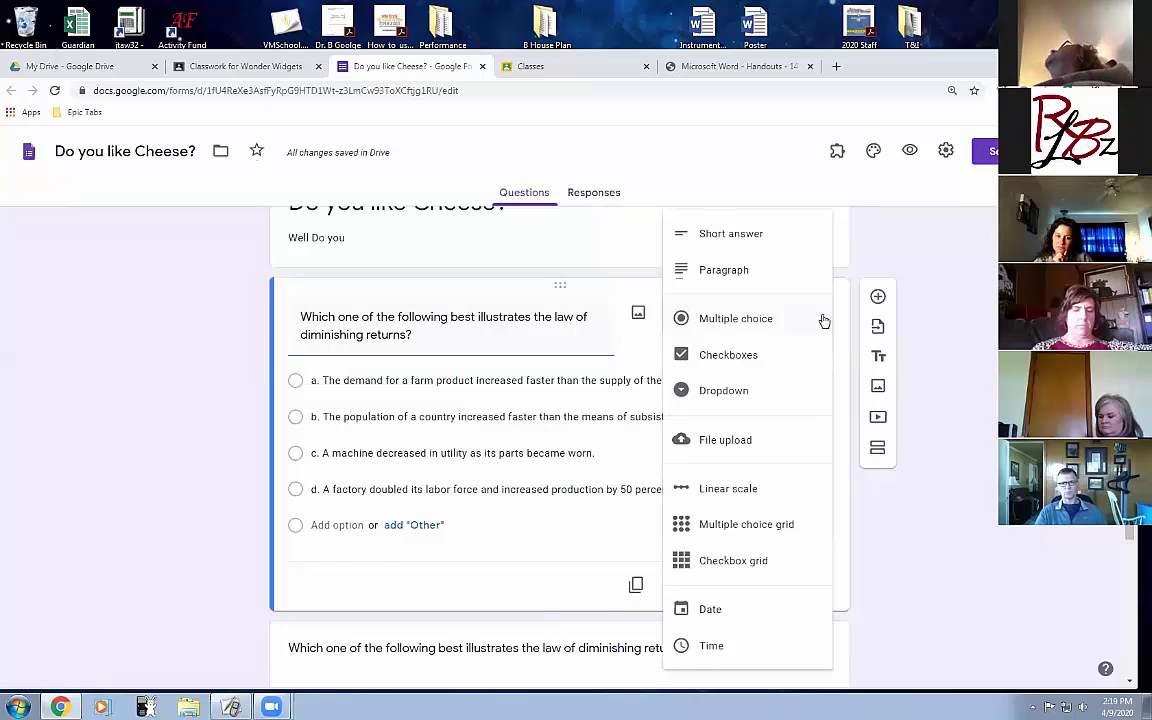
pyautogui.click(764, 243)
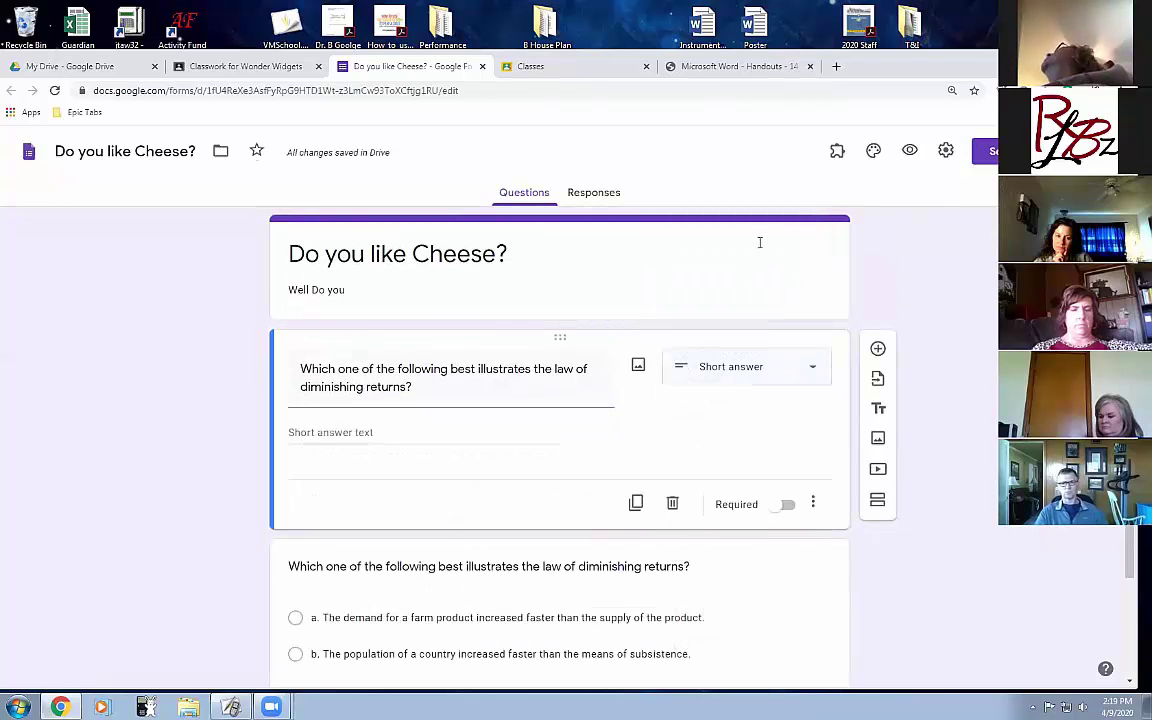
pyautogui.click(818, 368)
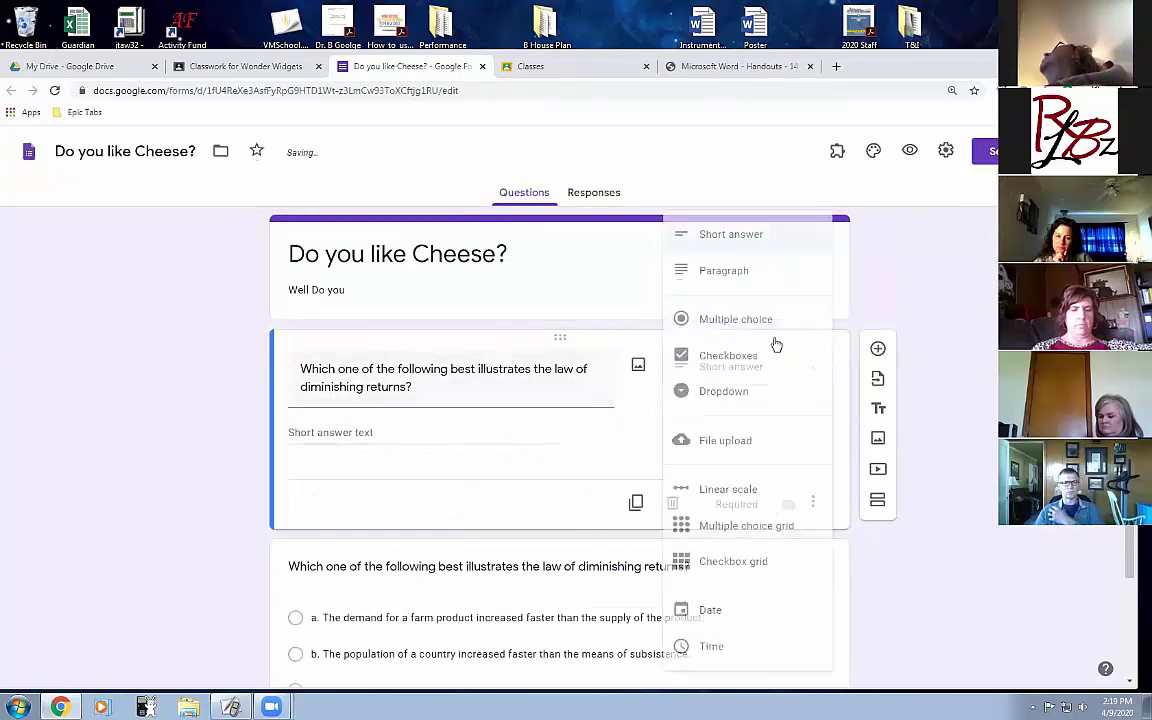
pyautogui.click(738, 271)
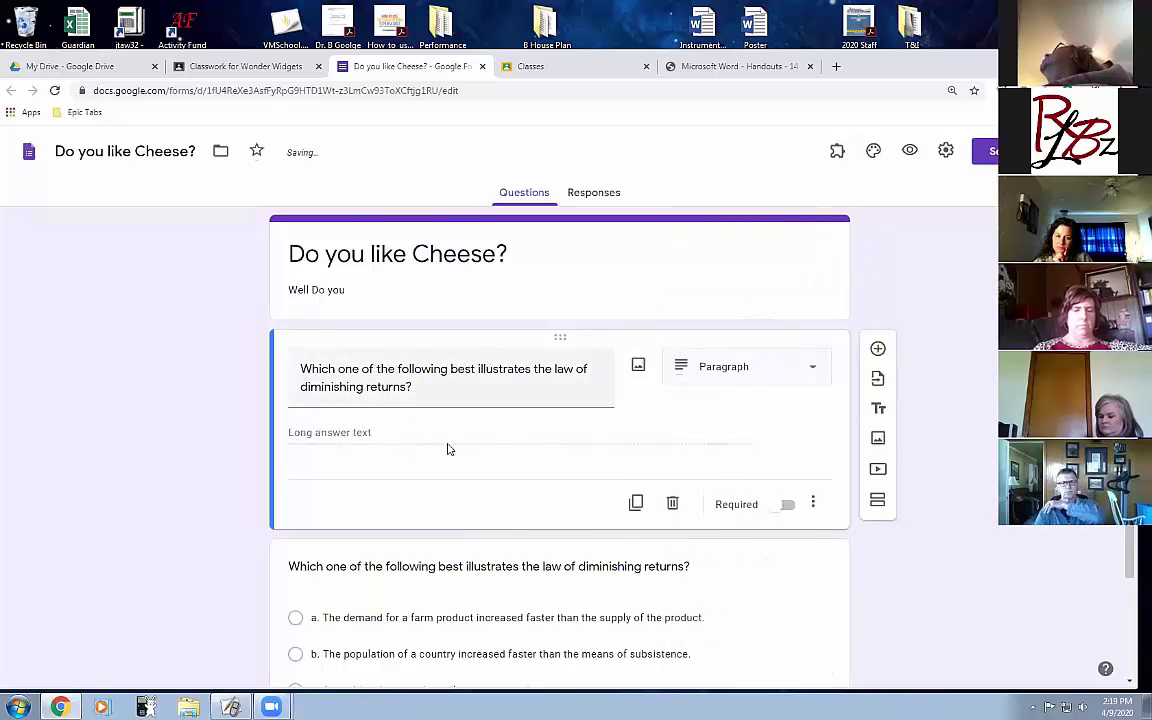
# - Try the Checkboxes type on the upper diminishing returns question, and switch it to Dropdown
pyautogui.click(818, 369)
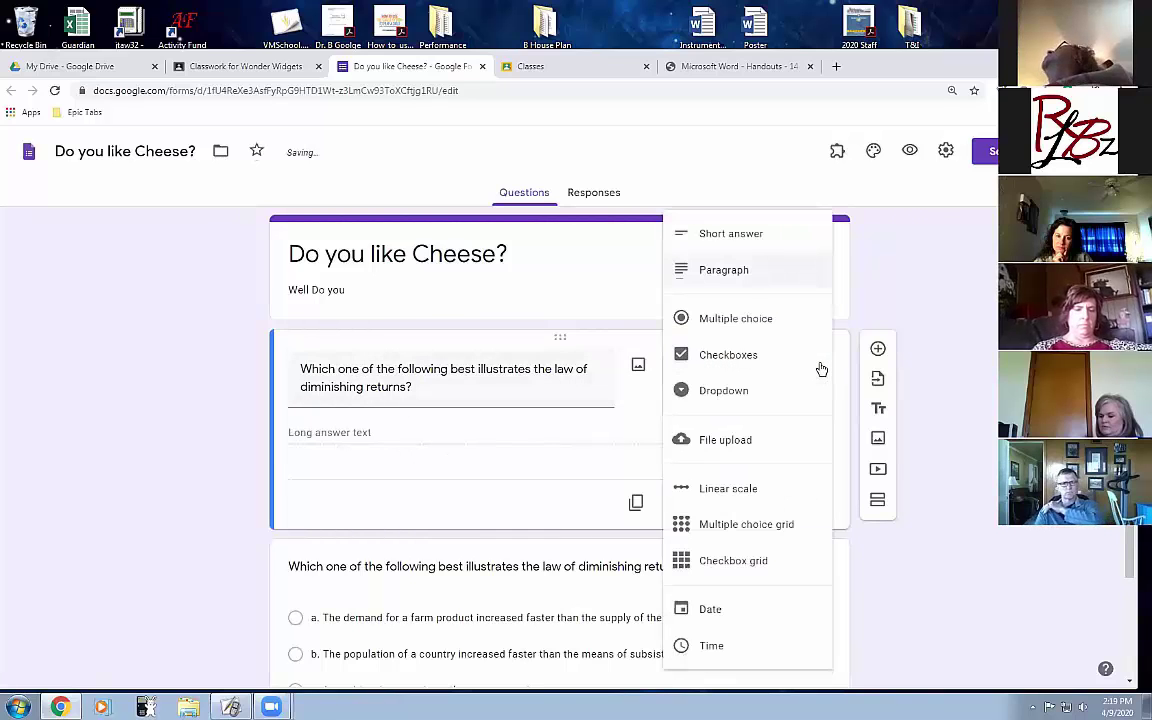
pyautogui.click(754, 350)
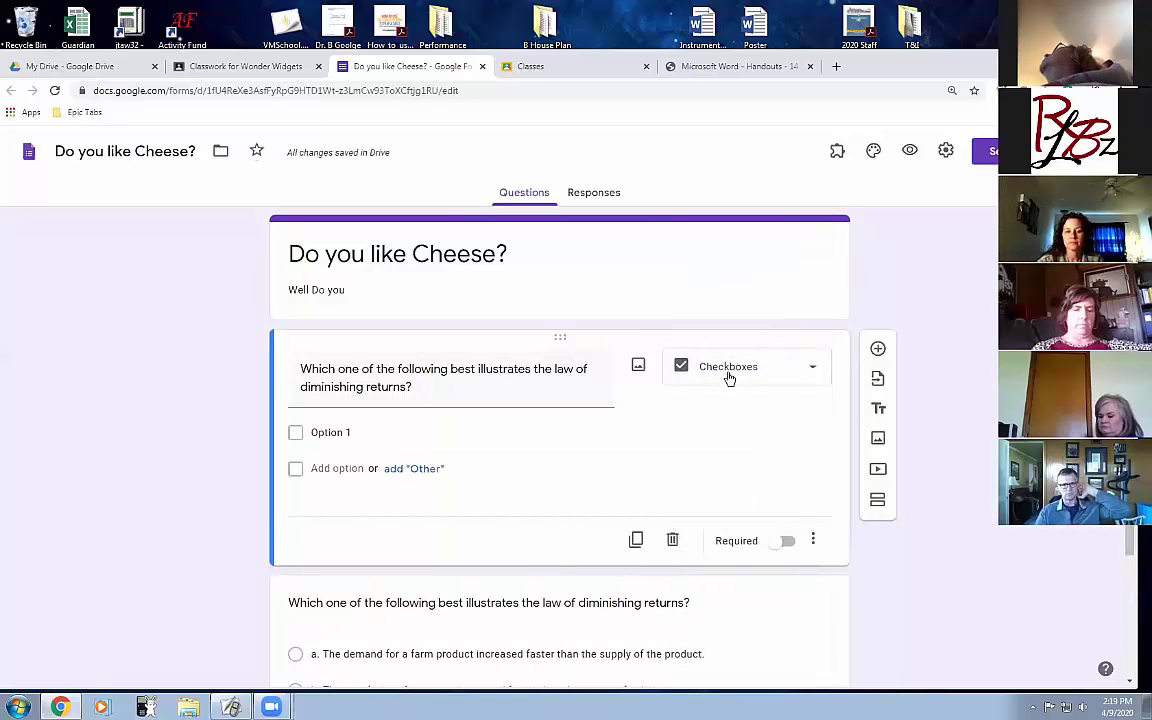
pyautogui.click(746, 372)
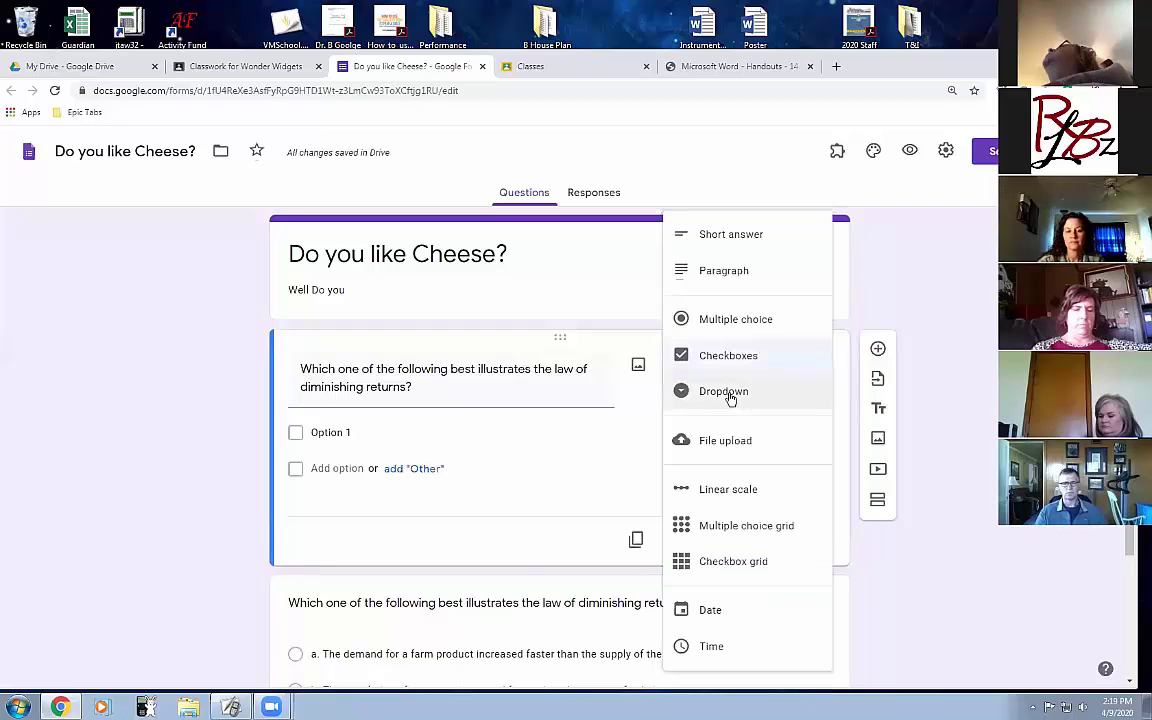
pyautogui.click(729, 393)
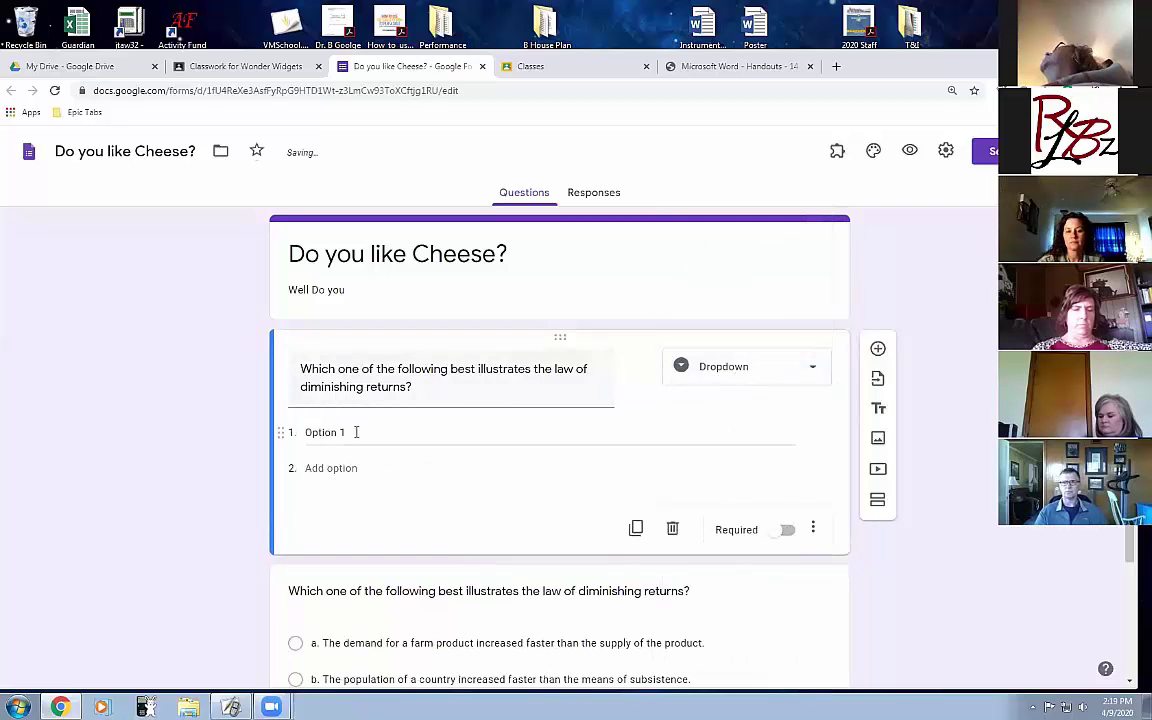
# - Replace the dropdown's placeholder option with the copied answers a to d and make the question required
pyautogui.rightClick(305, 435)
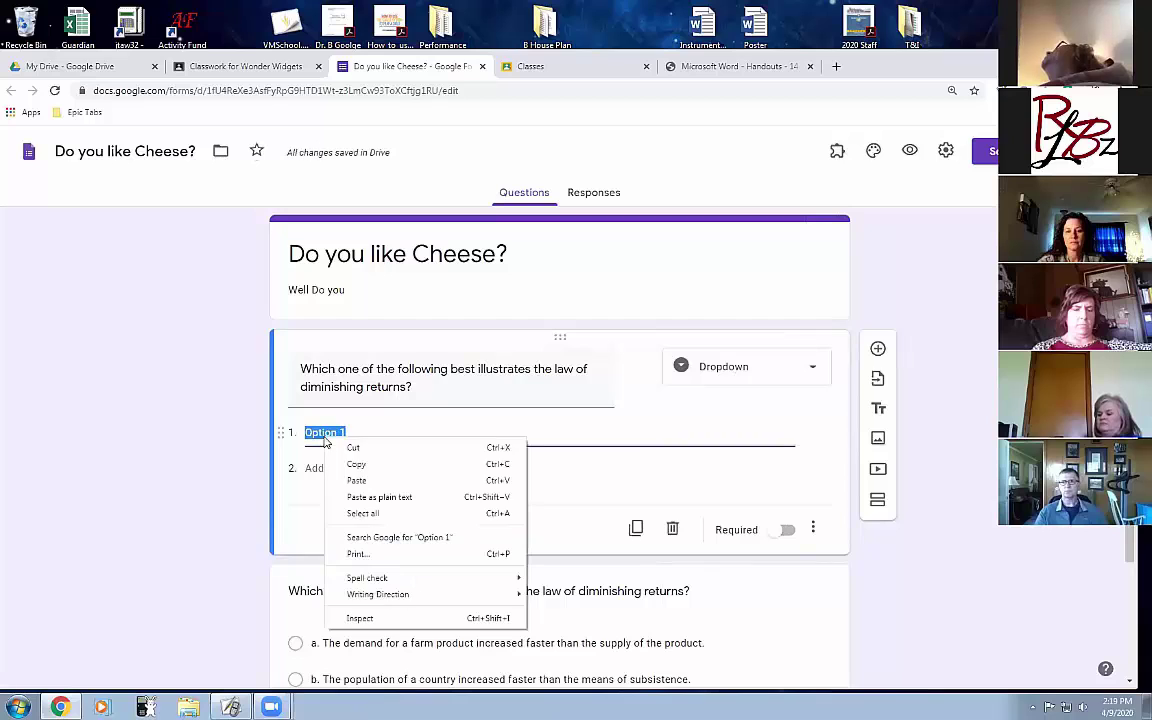
pyautogui.click(370, 478)
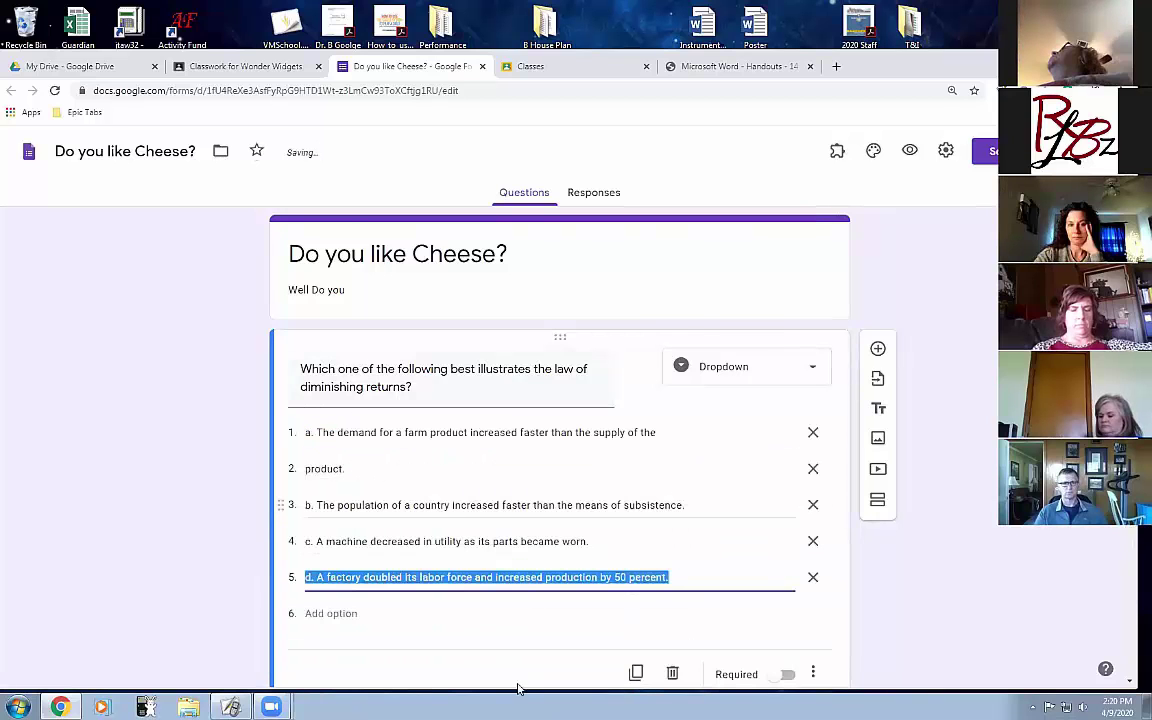
pyautogui.click(962, 540)
pyautogui.click(785, 676)
pyautogui.moveTo(930, 118)
pyautogui.mouseDown()
pyautogui.moveTo(880, 122)
pyautogui.moveTo(918, 198)
pyautogui.moveTo(955, 135)
pyautogui.mouseUp()
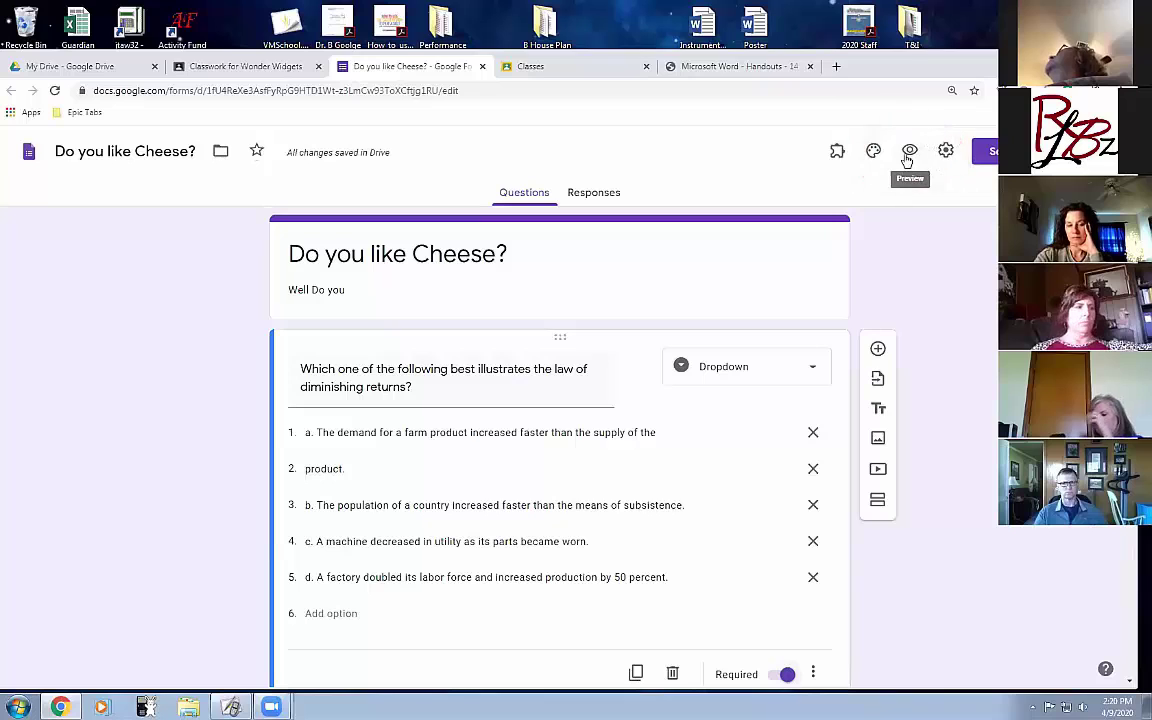
# - Preview the form and test it by choosing answer c in the dropdown and answer b in the multiple-choice question
pyautogui.click(910, 151)
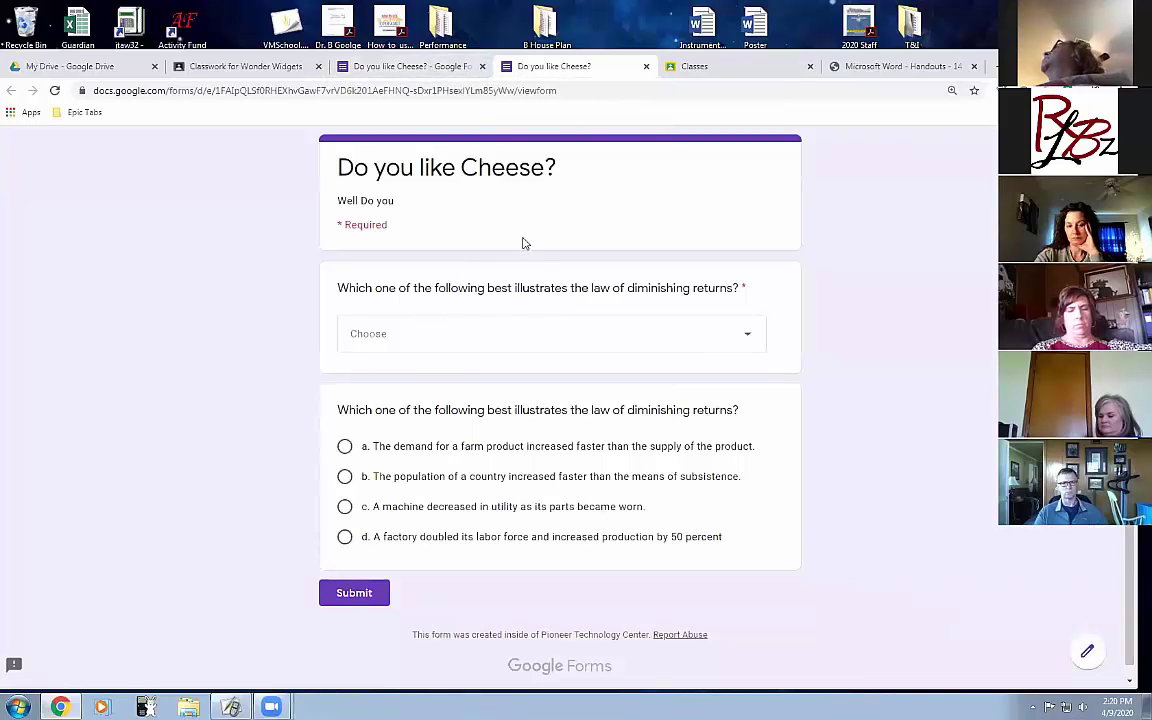
pyautogui.click(753, 341)
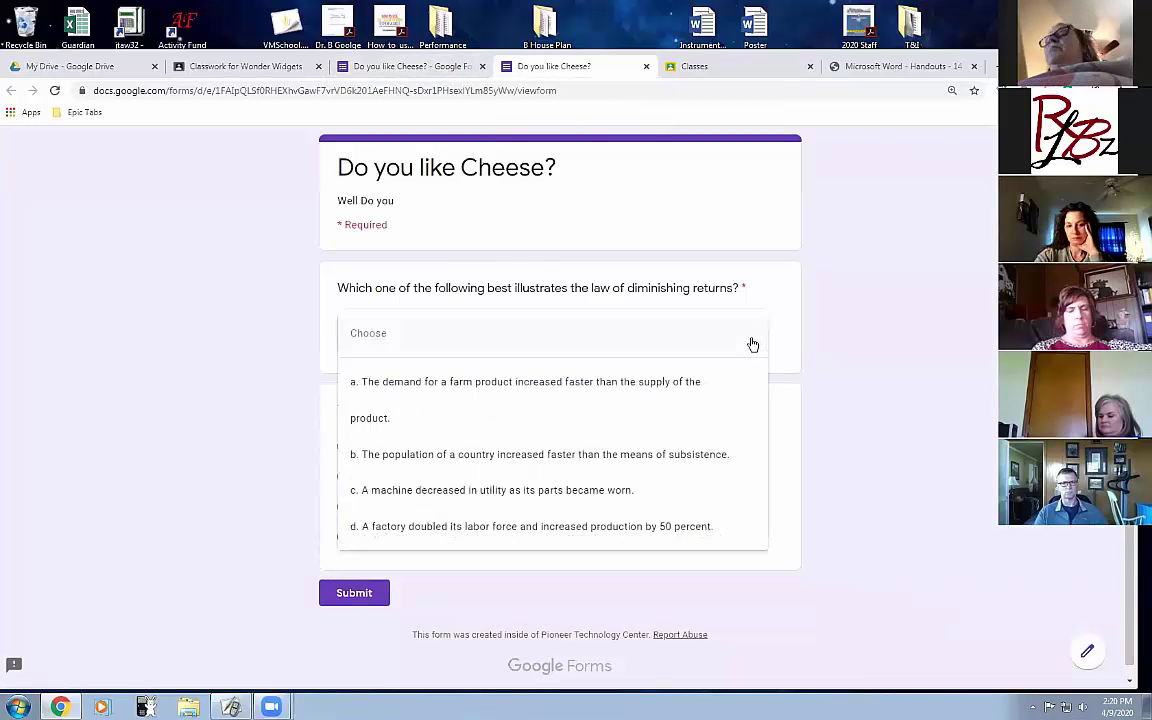
pyautogui.click(597, 490)
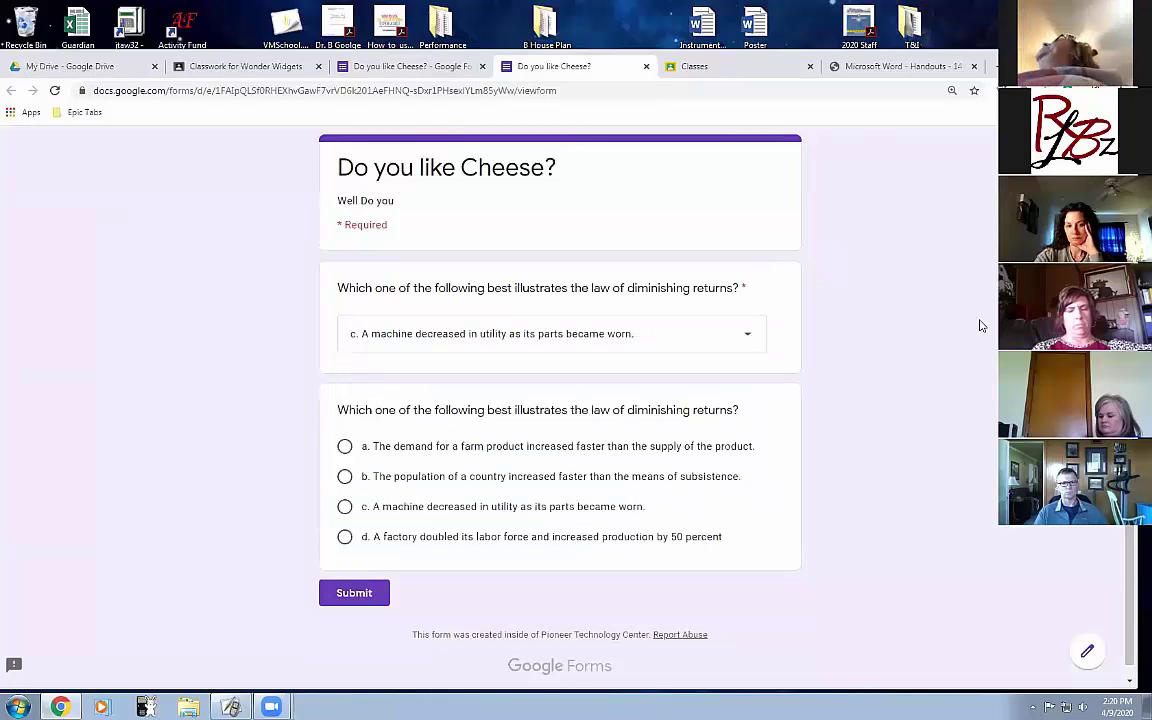
pyautogui.click(344, 476)
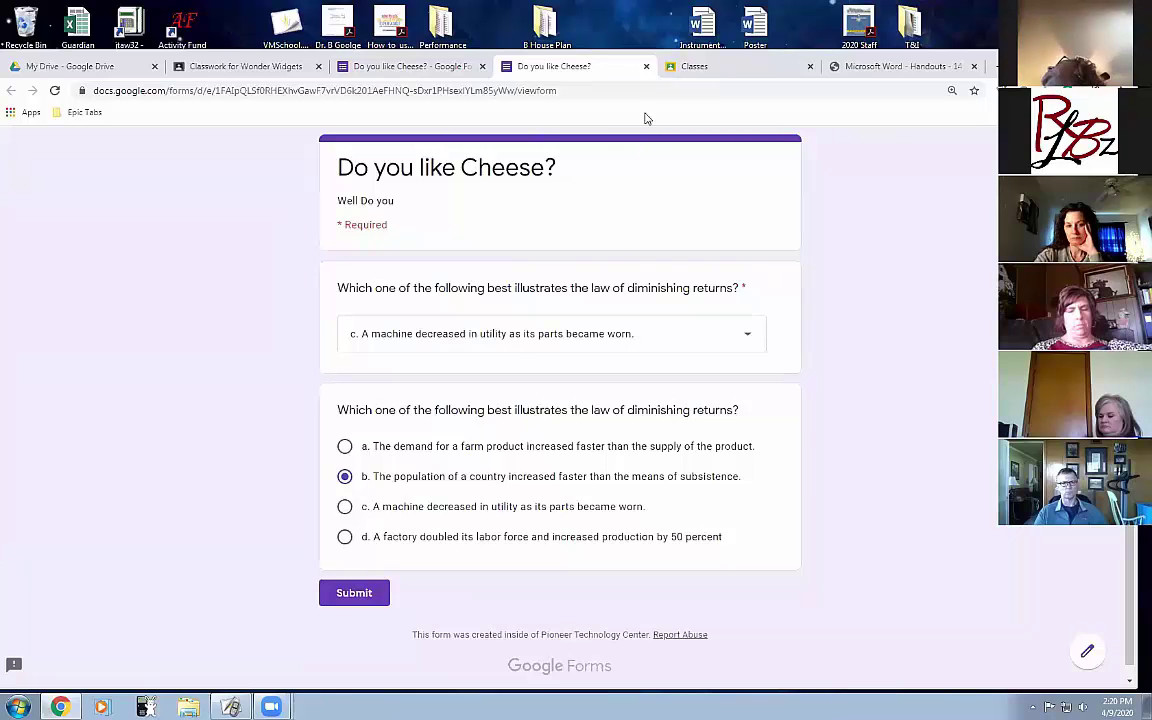
pyautogui.click(646, 67)
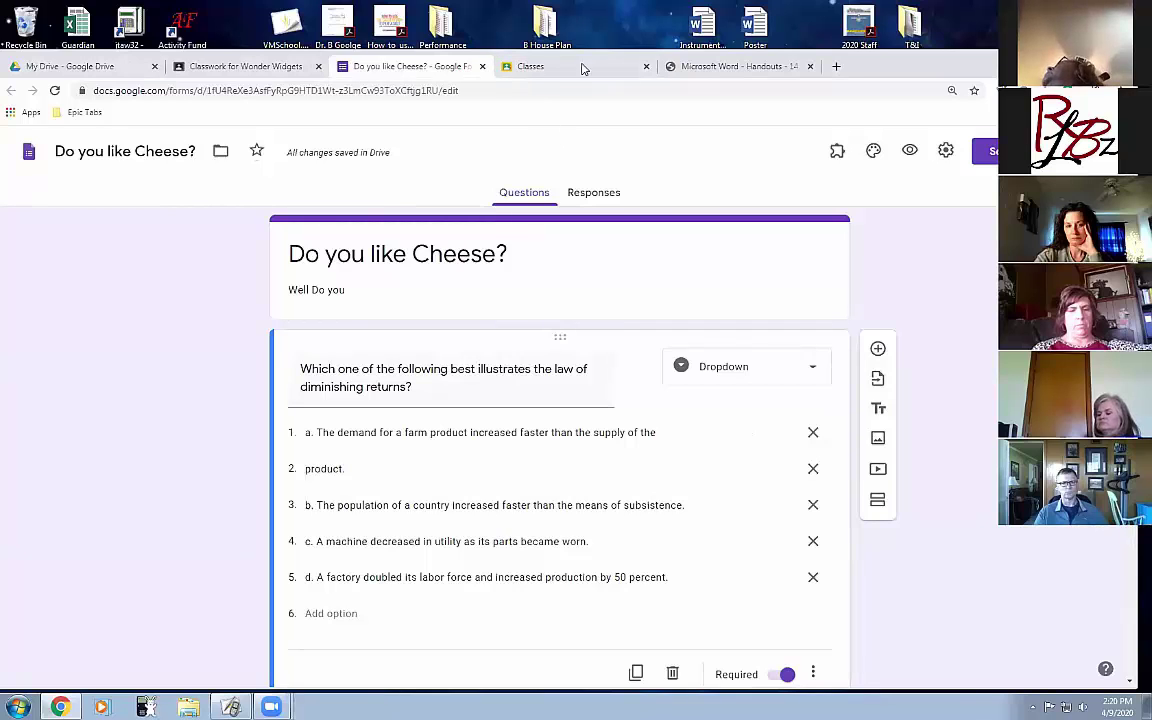
pyautogui.click(910, 150)
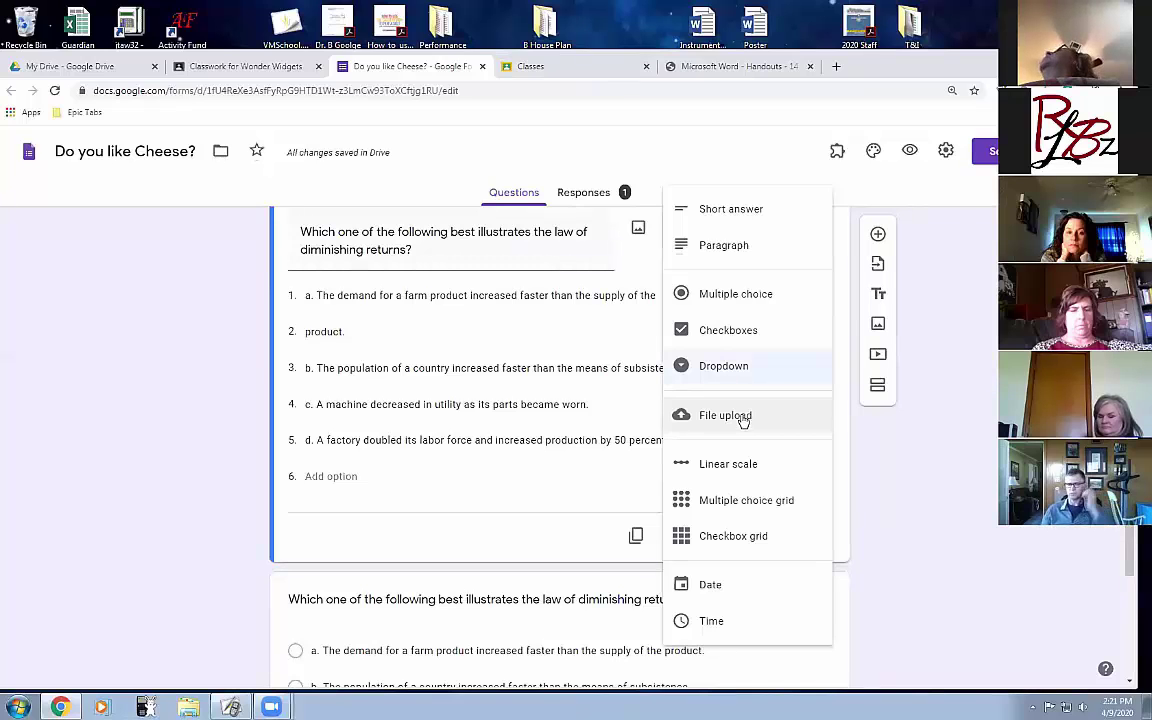
# - Try the Linear scale type on the upper question, and switch it to Multiple choice grid
pyautogui.click(745, 463)
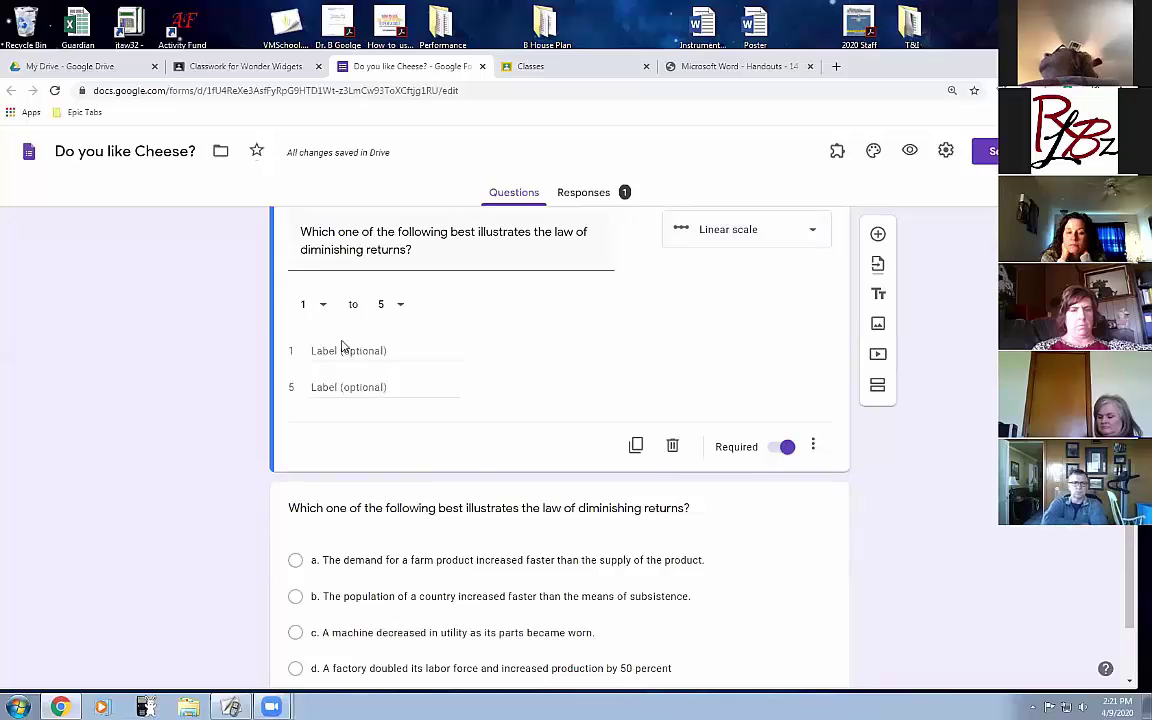
pyautogui.click(745, 229)
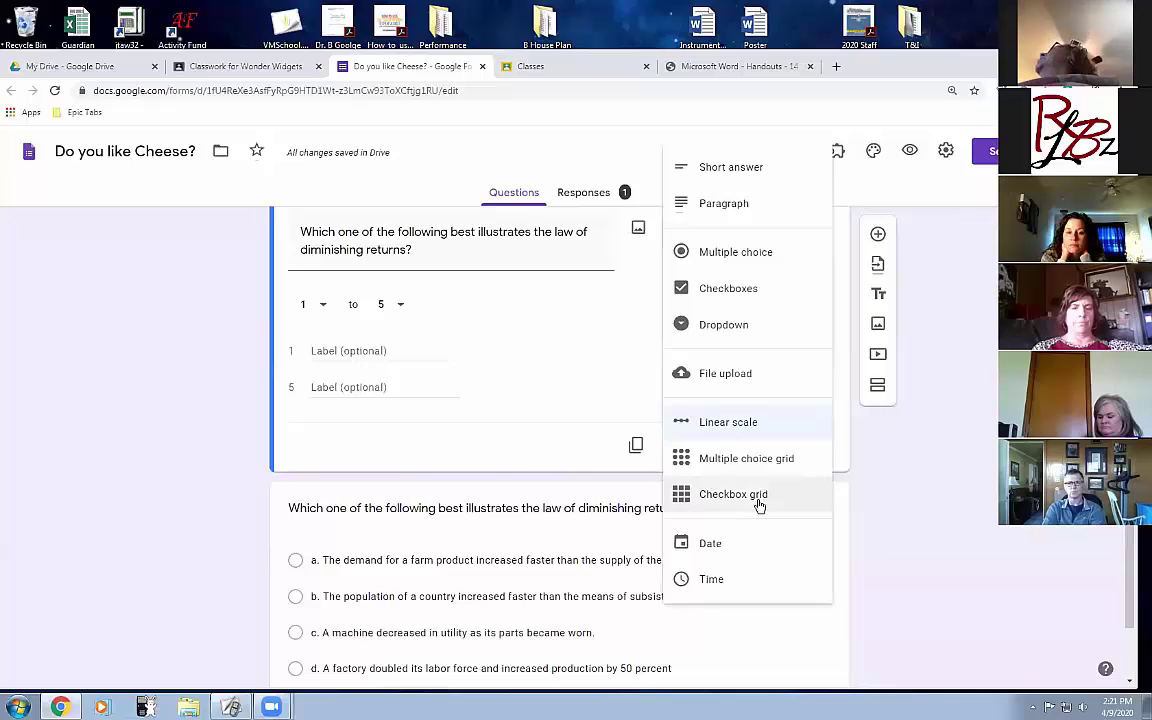
pyautogui.click(757, 460)
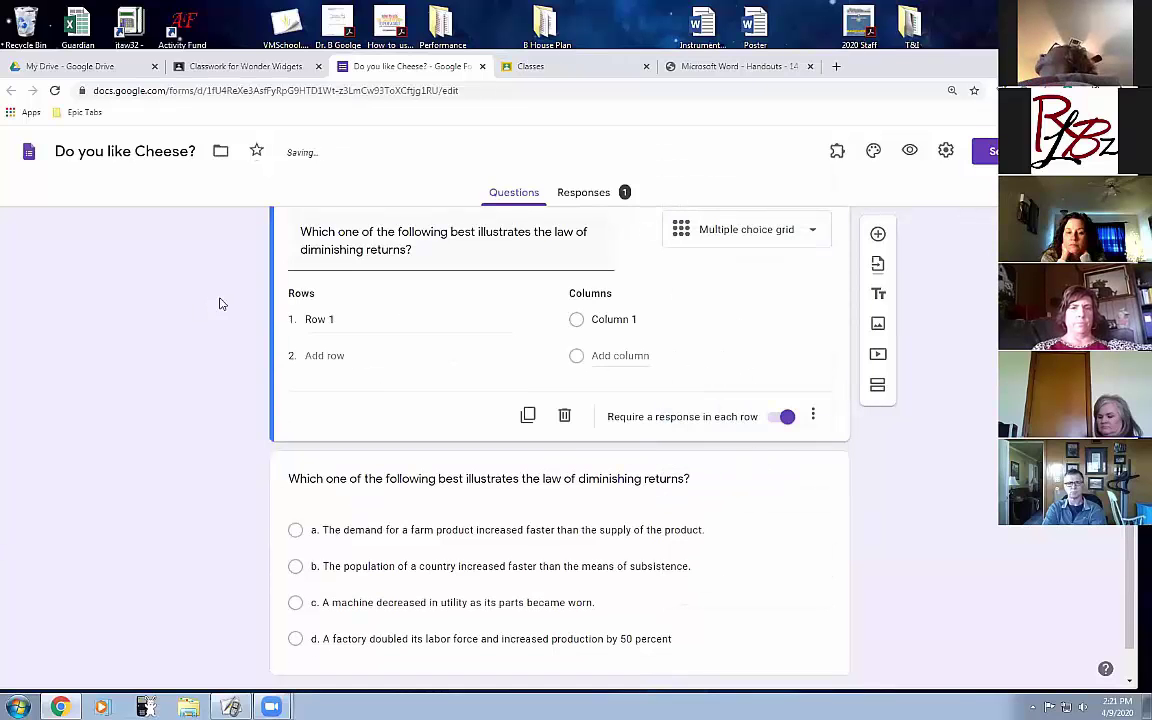
pyautogui.click(789, 240)
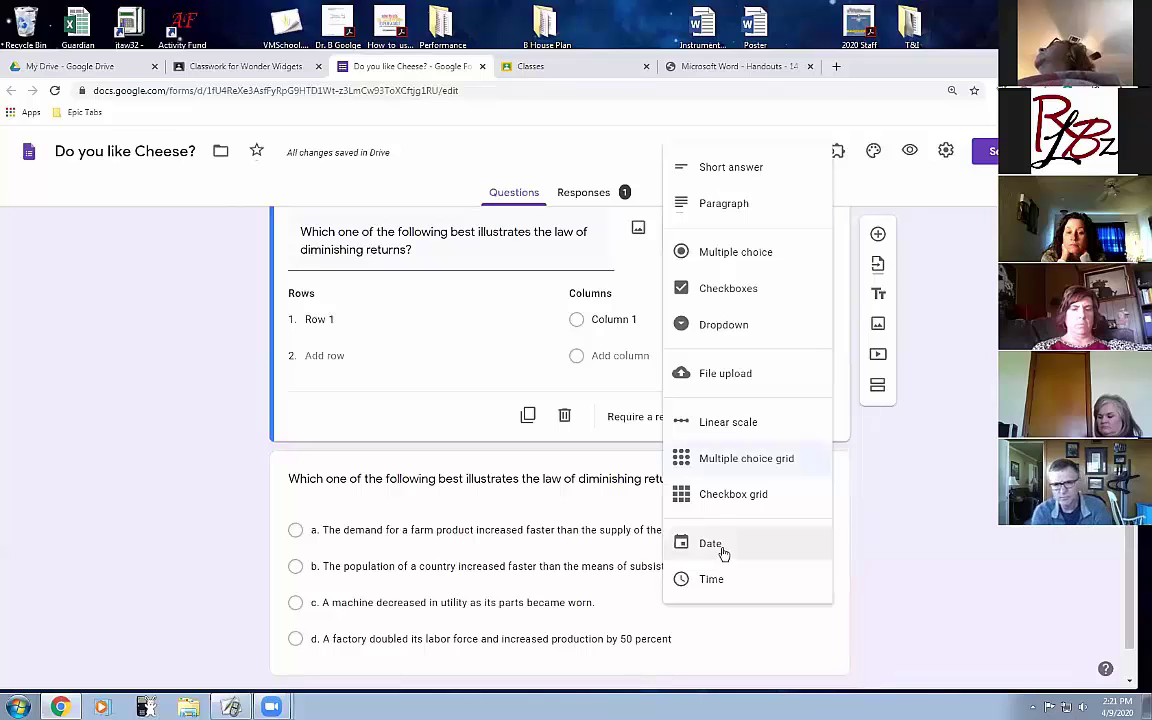
# - Add a title and description block between the grid question and the multiple-choice question
pyautogui.scroll(2, 790, 575)
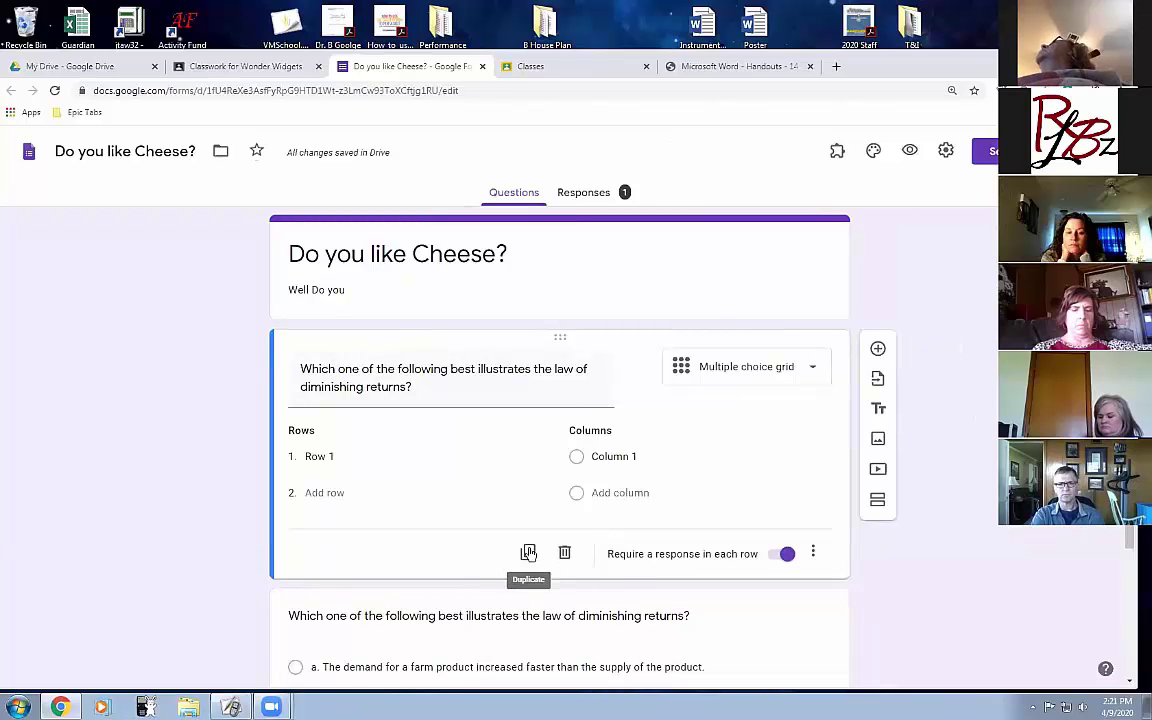
pyautogui.click(879, 411)
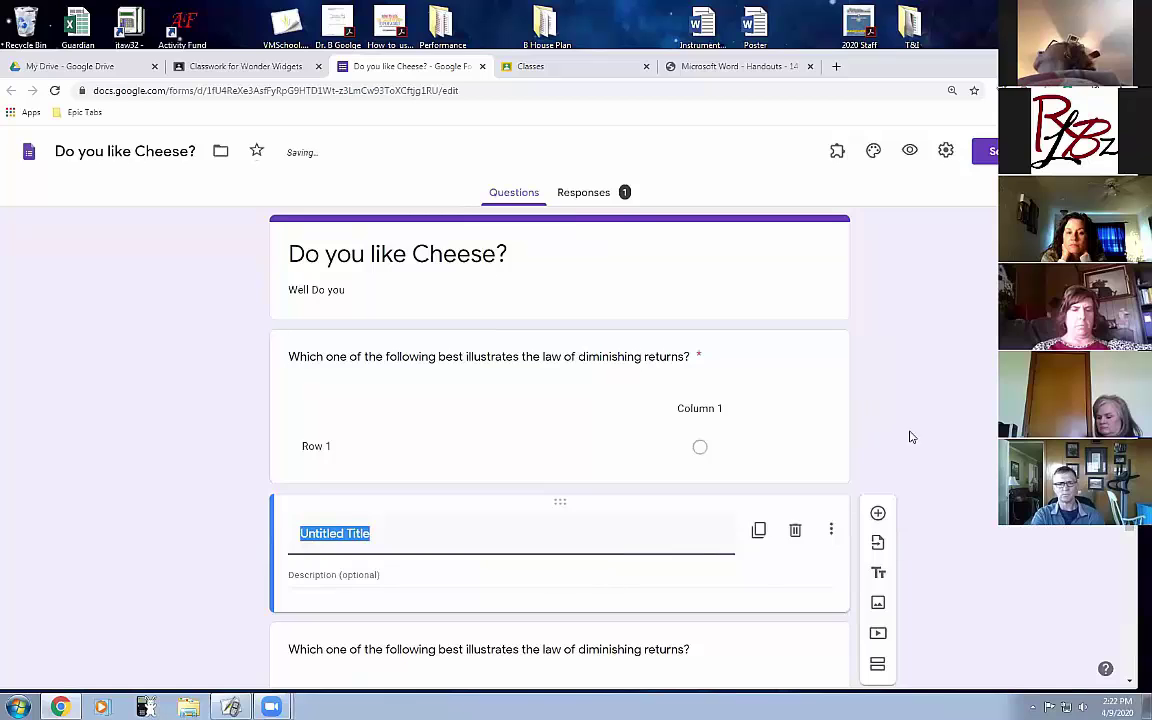
pyautogui.scroll(-3, 911, 437)
pyautogui.scroll(1, 430, 362)
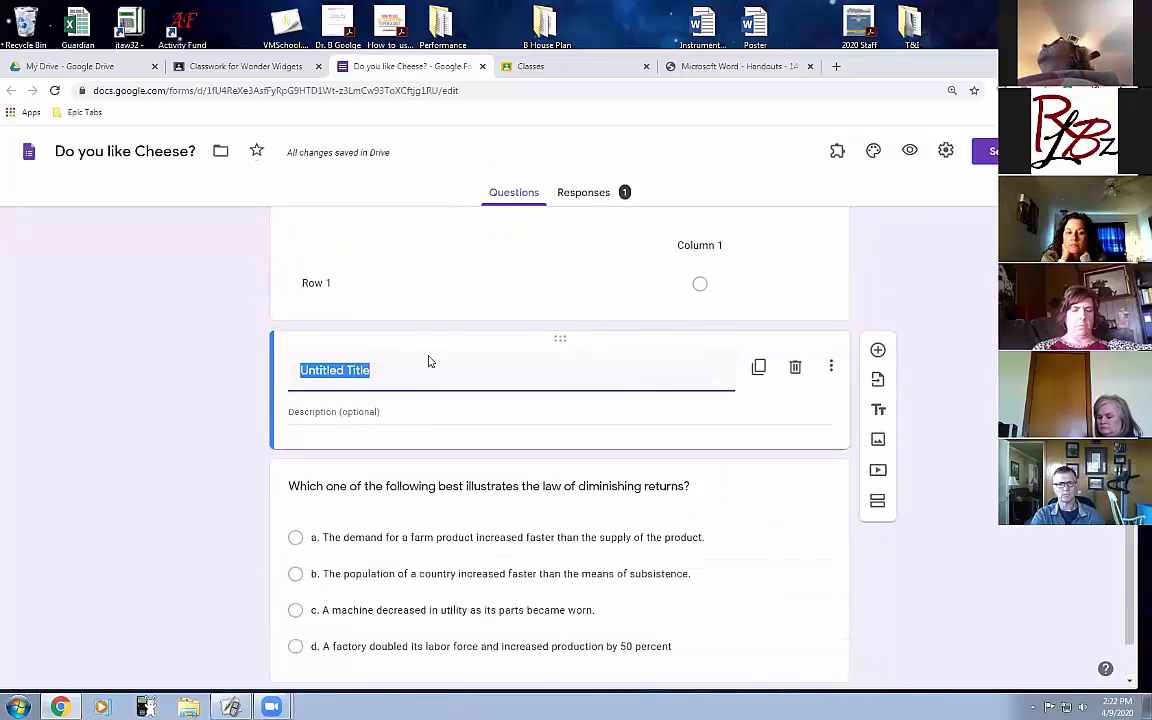
pyautogui.scroll(2, 430, 362)
pyautogui.scroll(-2, 877, 400)
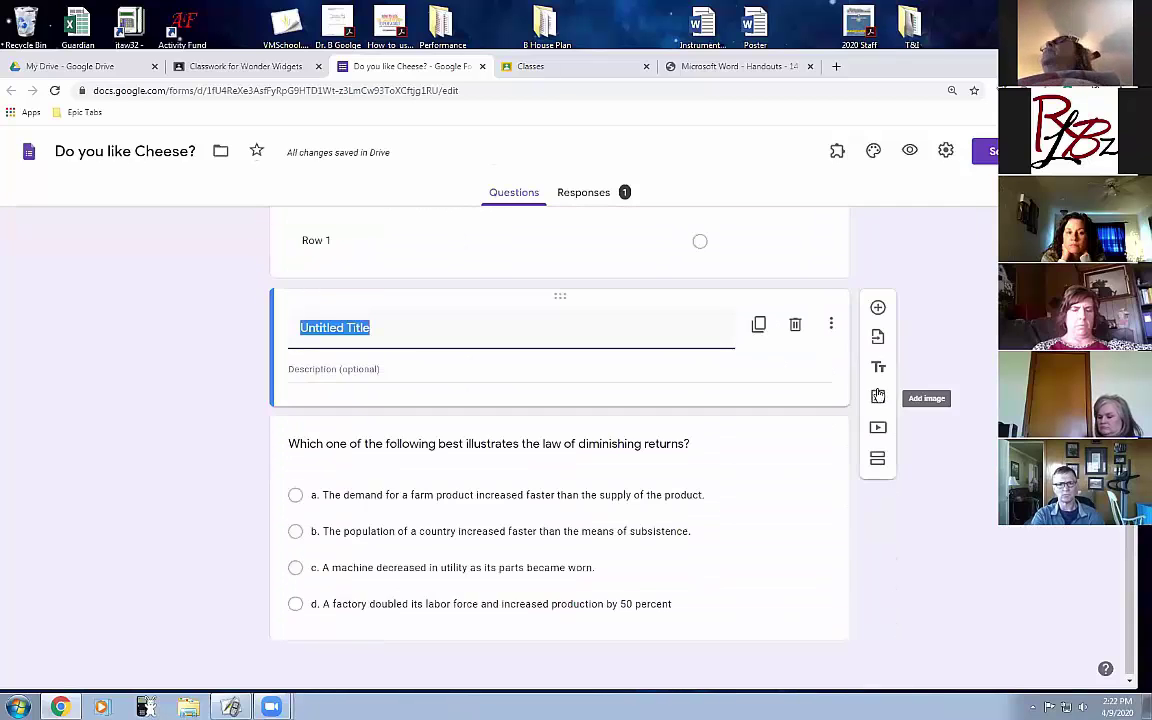
# - Examine the image and video insertion options, including a YouTube search for "grandad" and the video URL entry
pyautogui.click(877, 396)
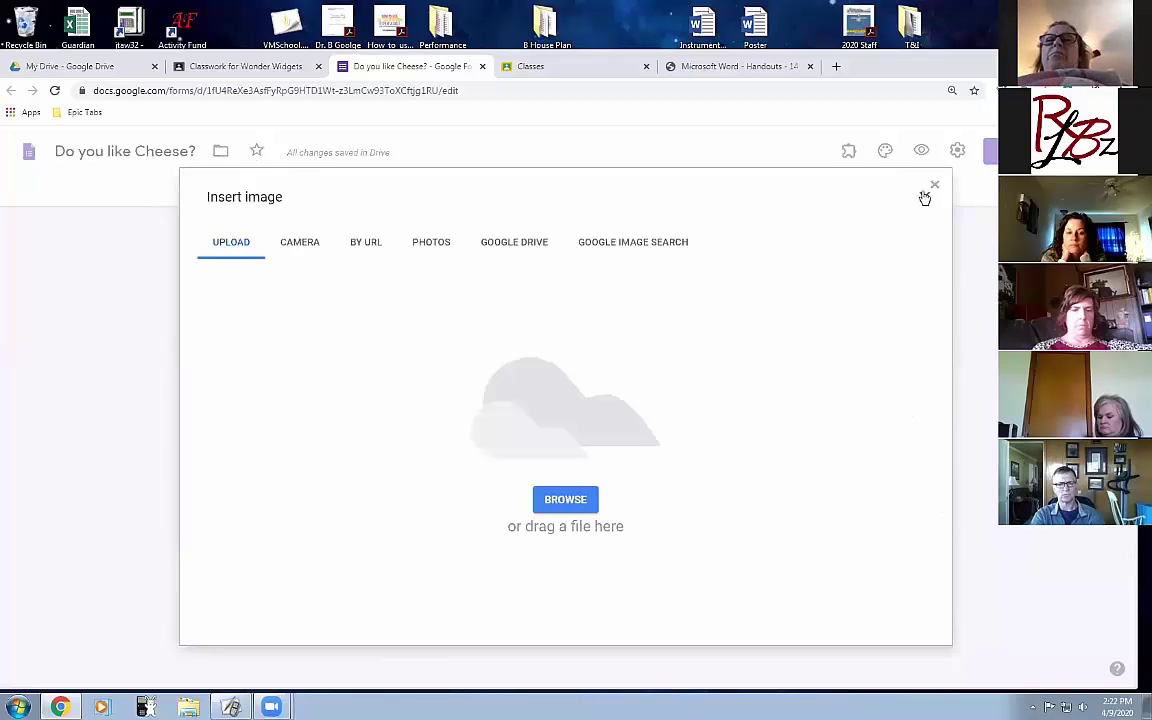
pyautogui.click(925, 196)
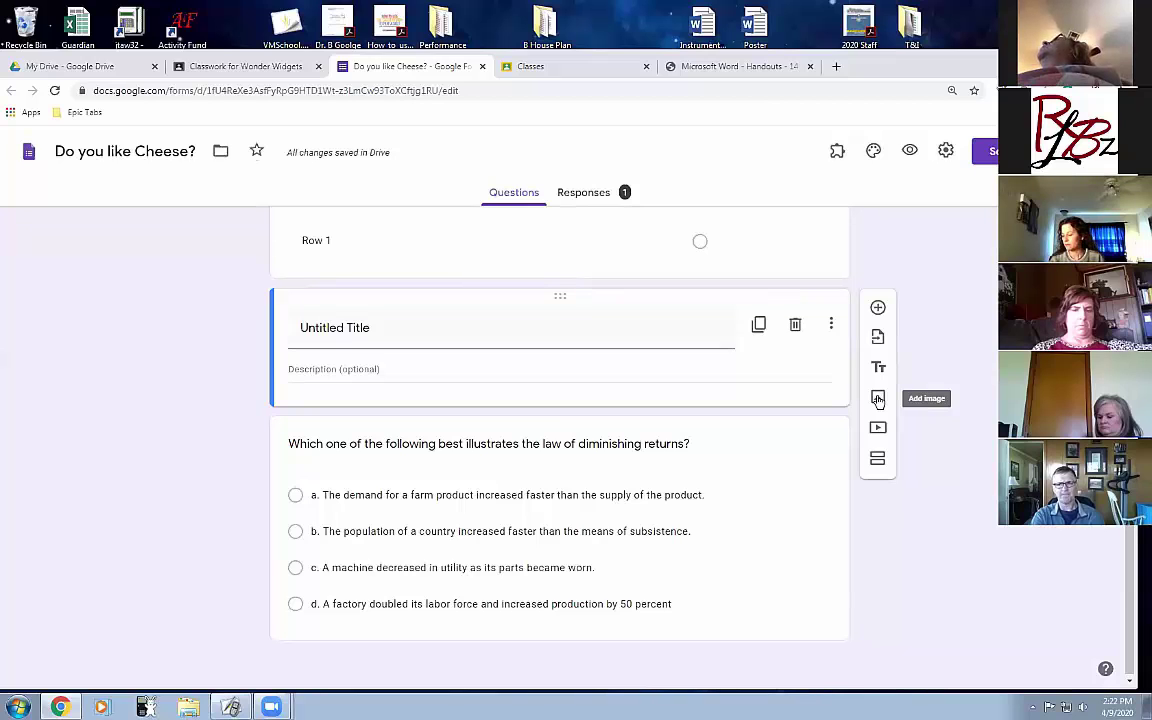
pyautogui.click(880, 429)
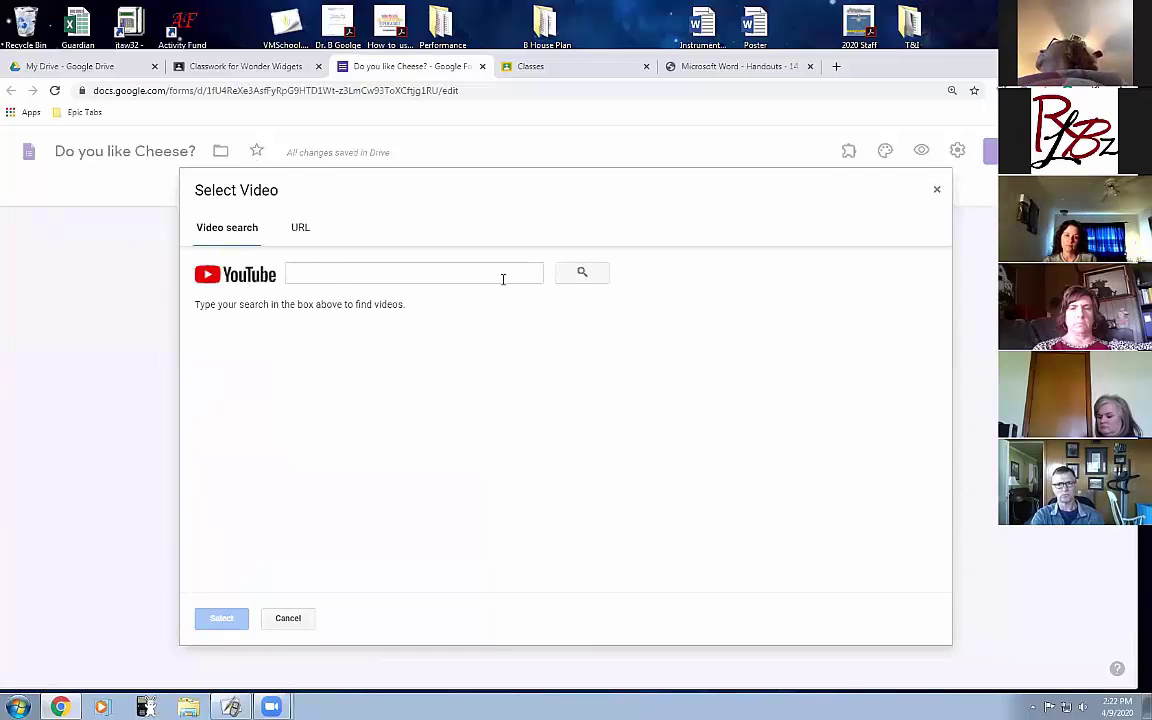
pyautogui.click(339, 274)
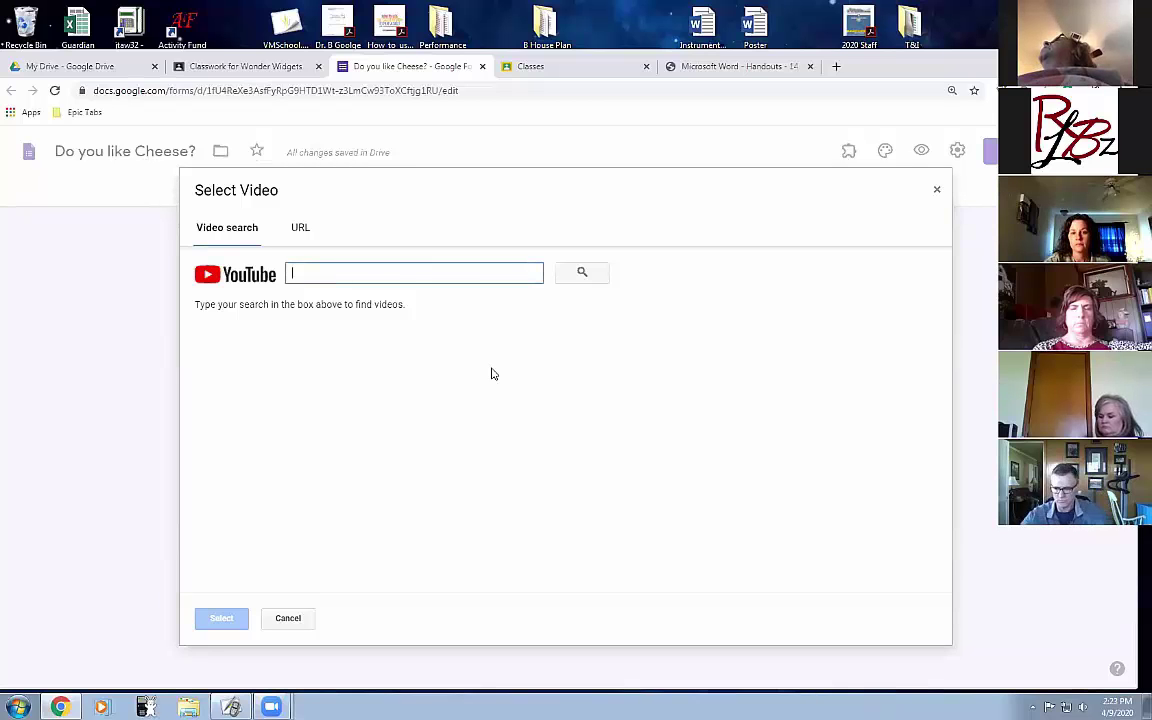
pyautogui.write('grandad')
pyautogui.press('Return')
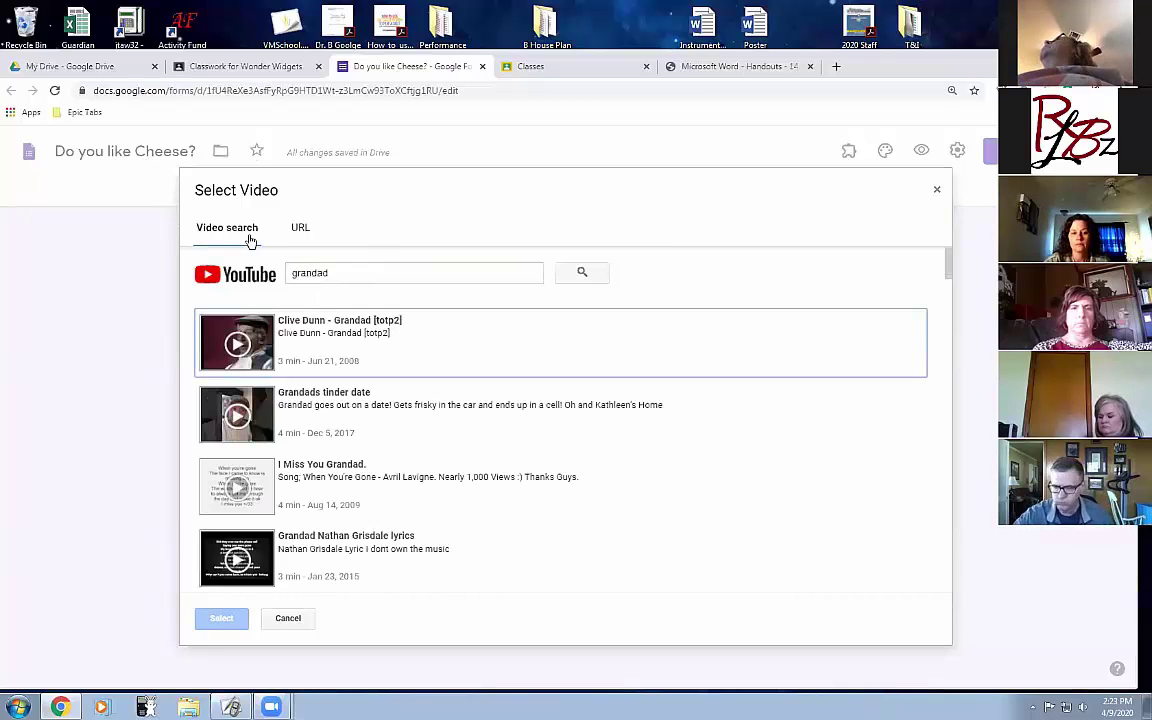
pyautogui.click(300, 227)
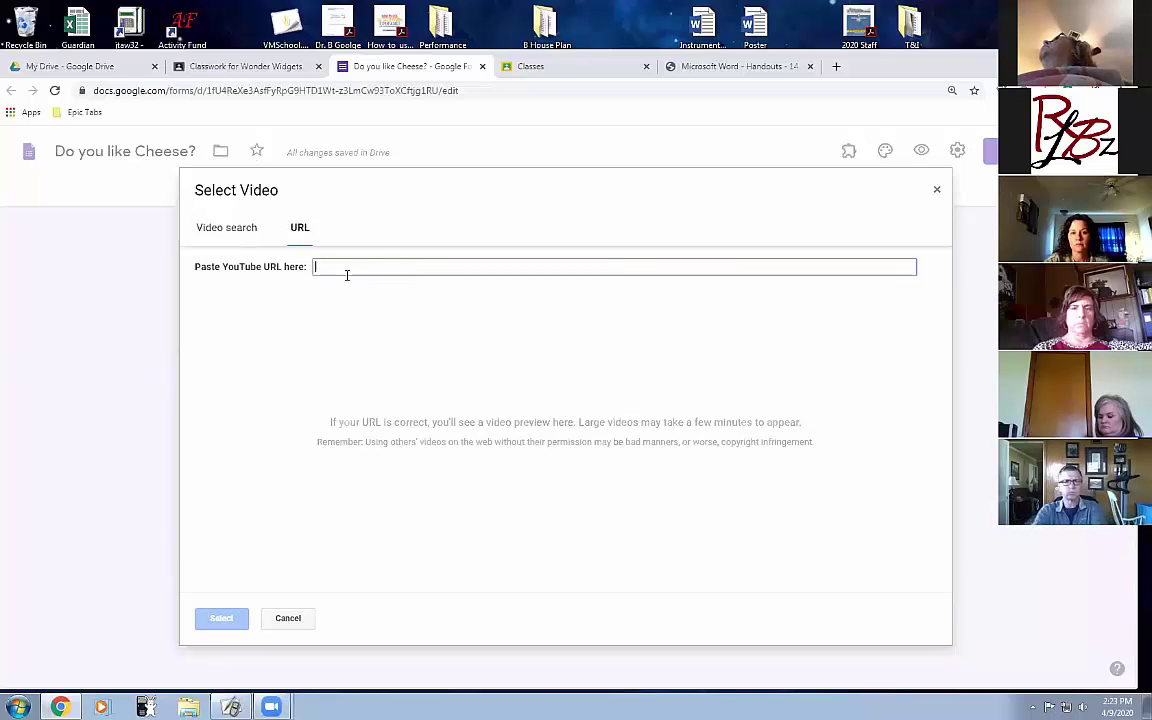
pyautogui.click(212, 227)
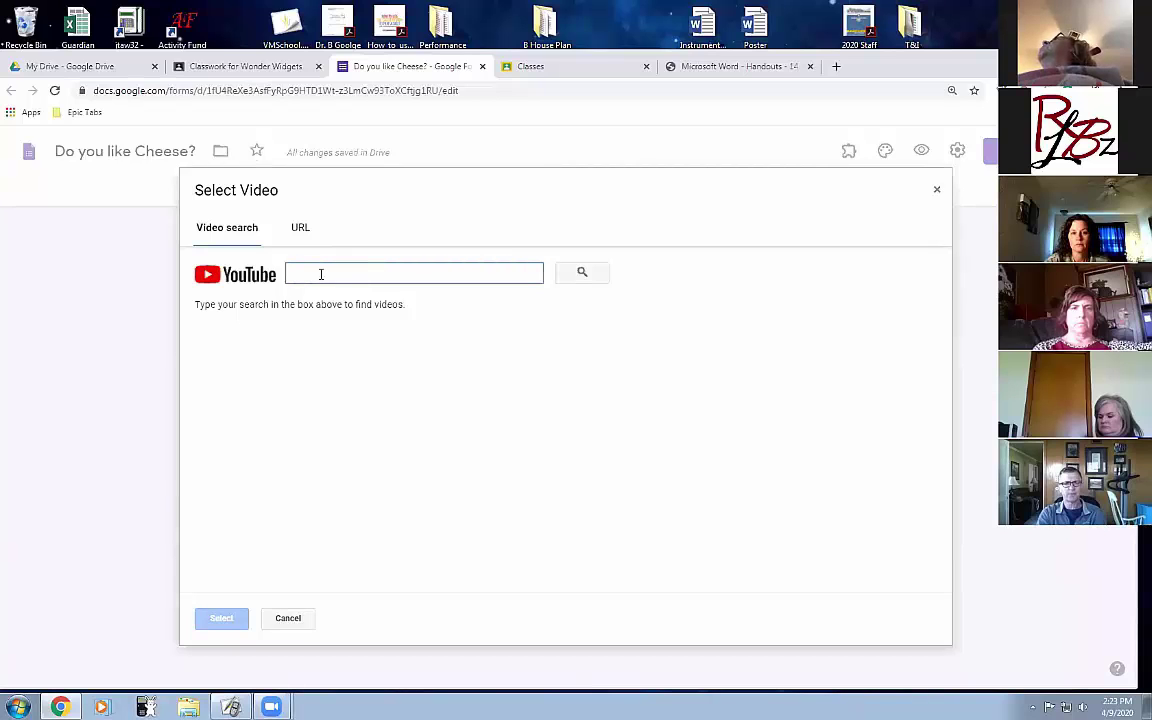
pyautogui.click(288, 618)
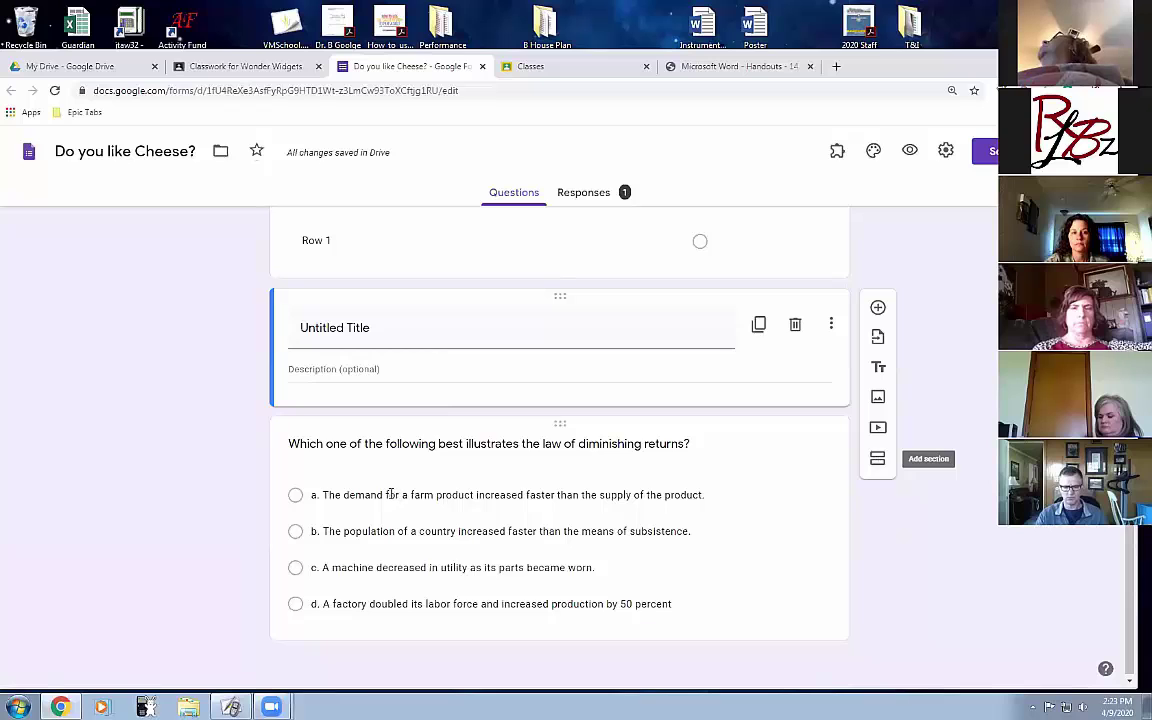
# - Add a section after the title block and place the multiple-choice question above that block in section 1
pyautogui.click(877, 458)
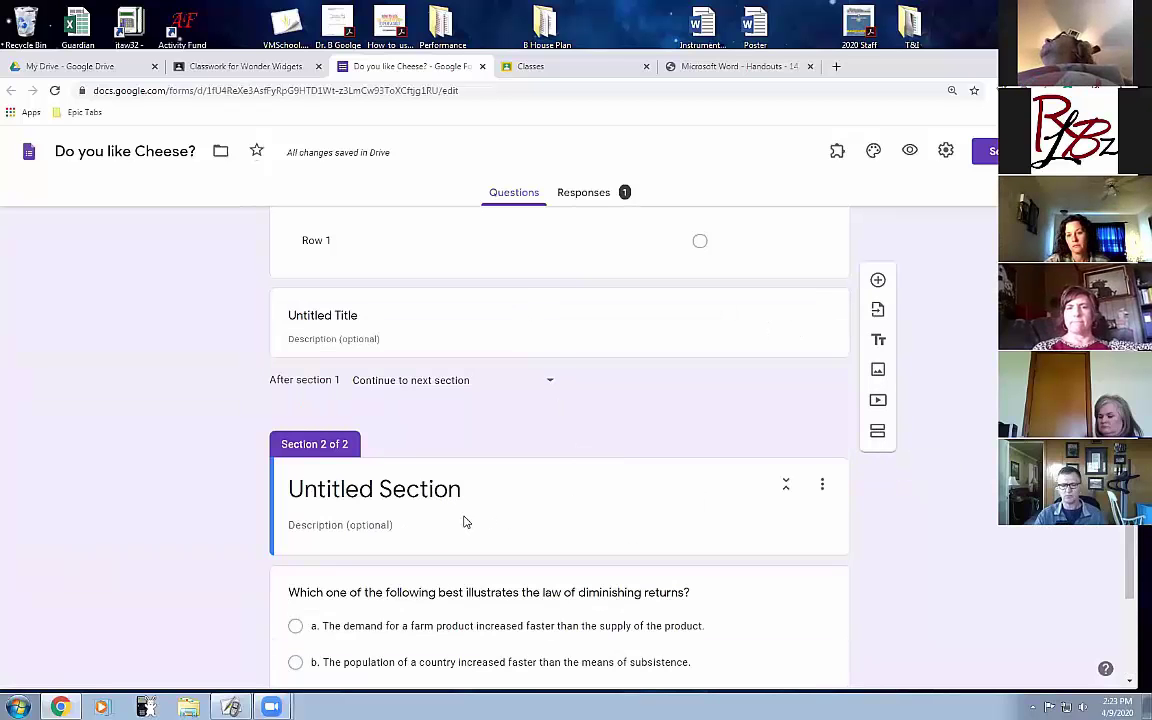
pyautogui.click(505, 592)
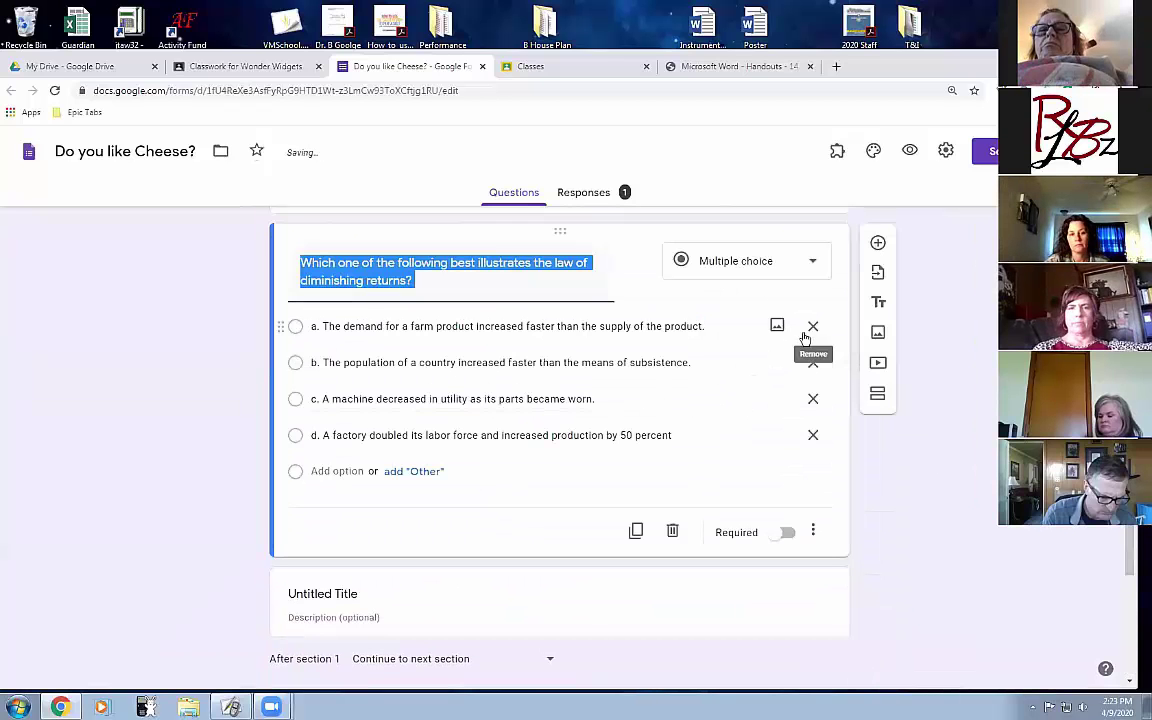
# - Turn on "Go to section based on answer" for the multiple-choice diminishing returns question
pyautogui.click(814, 533)
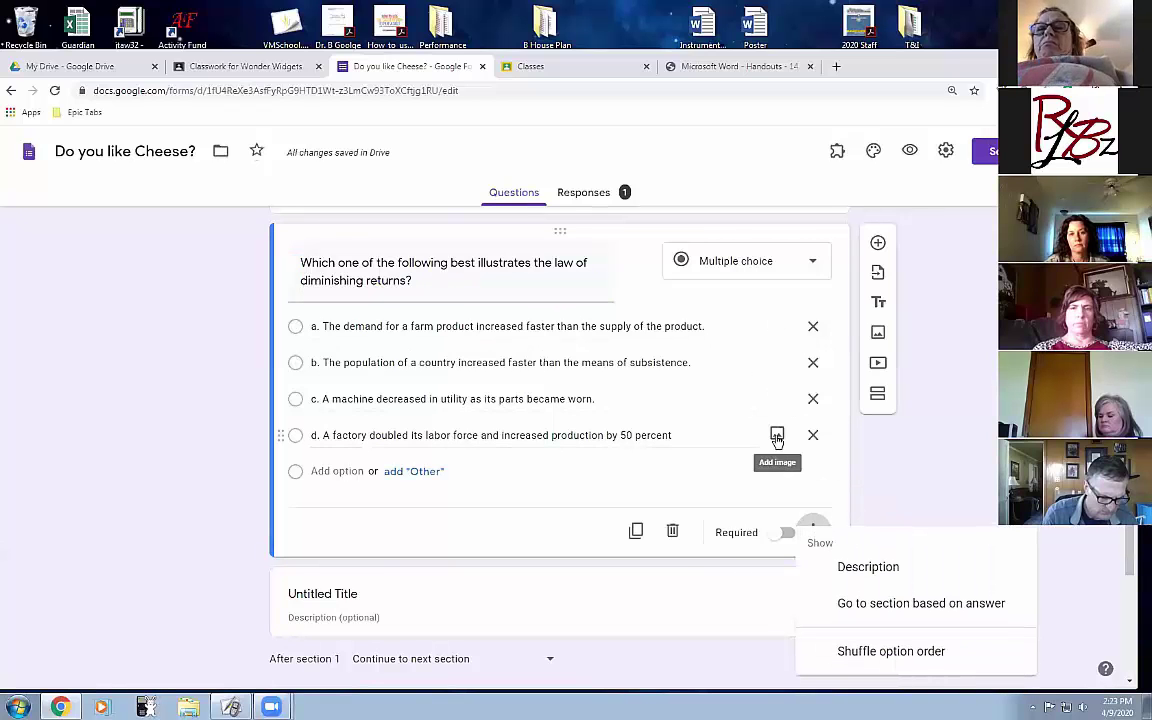
pyautogui.click(820, 540)
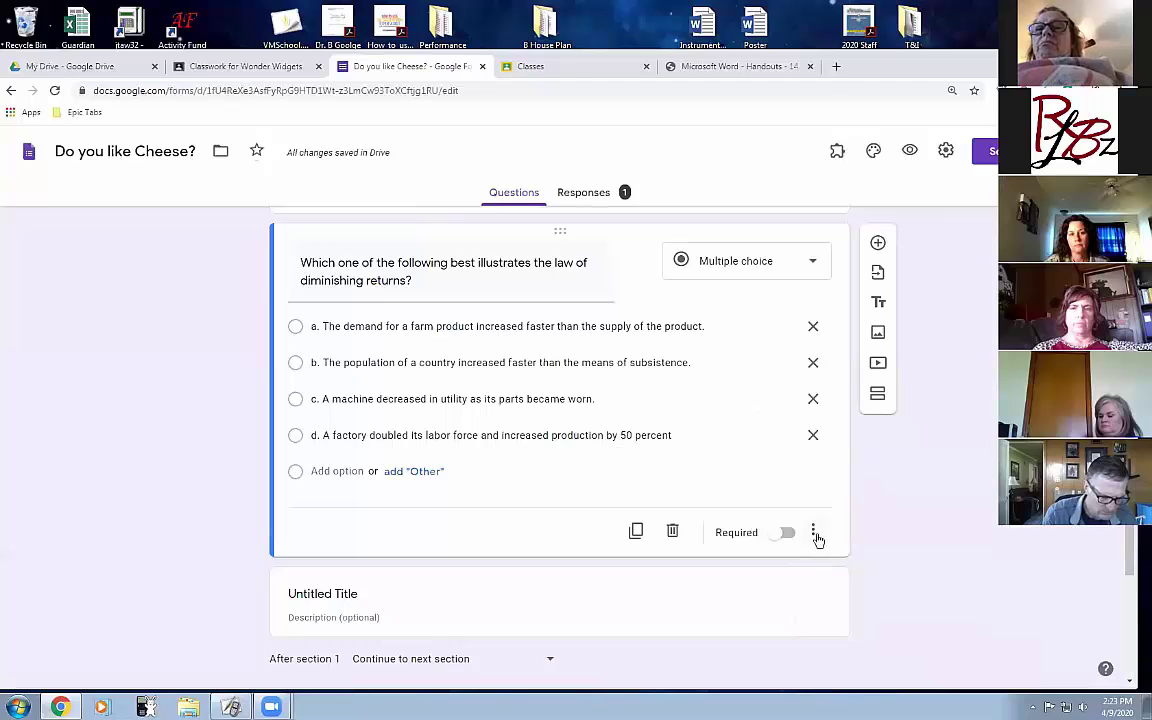
pyautogui.click(815, 533)
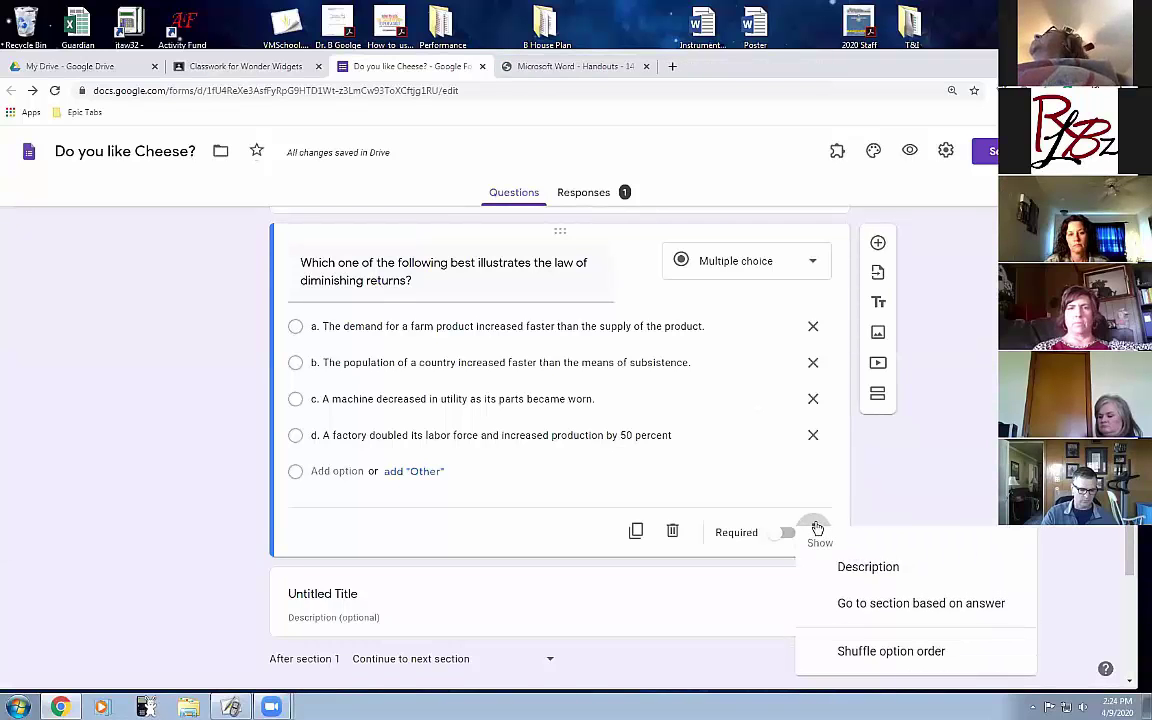
pyautogui.click(916, 607)
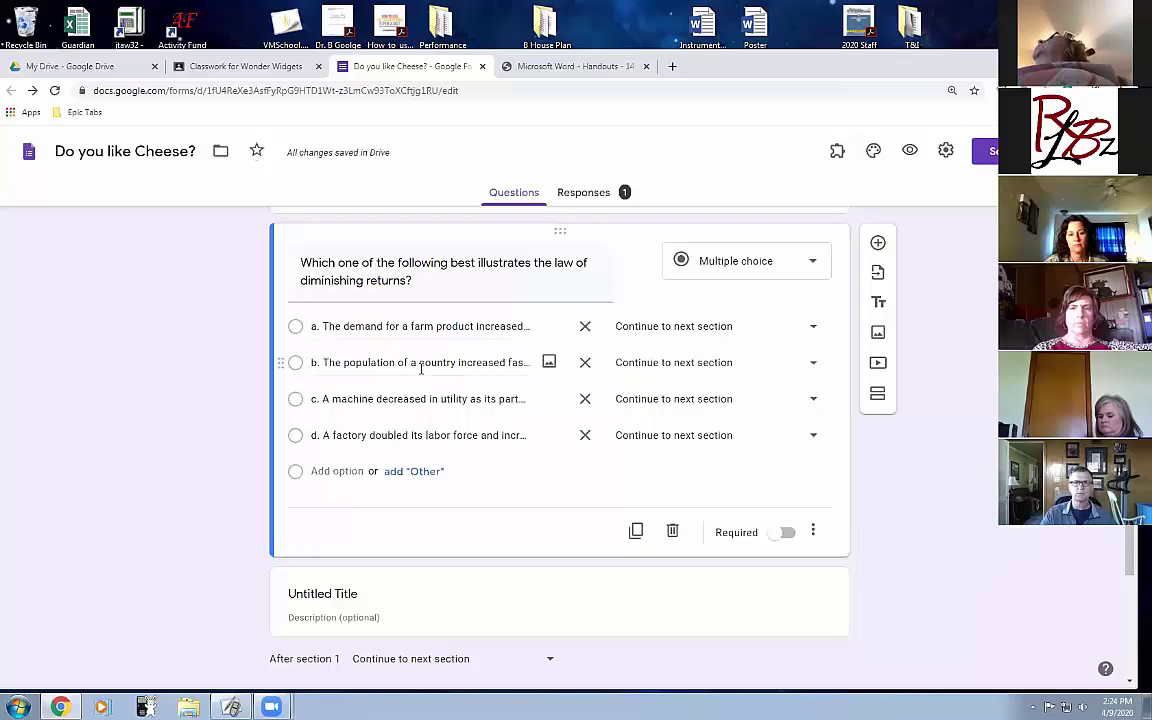
# - Route answer b of the multiple-choice question to section 2 (Untitled Section)
pyautogui.click(787, 373)
pyautogui.click(710, 437)
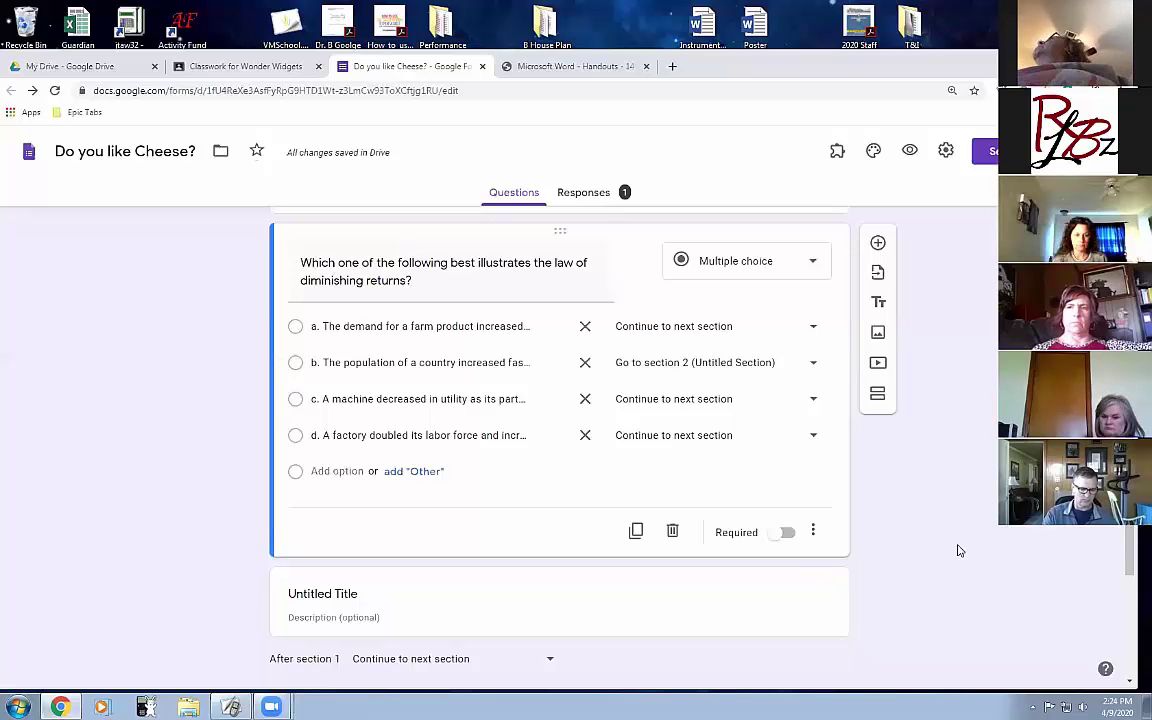
pyautogui.scroll(3, 960, 547)
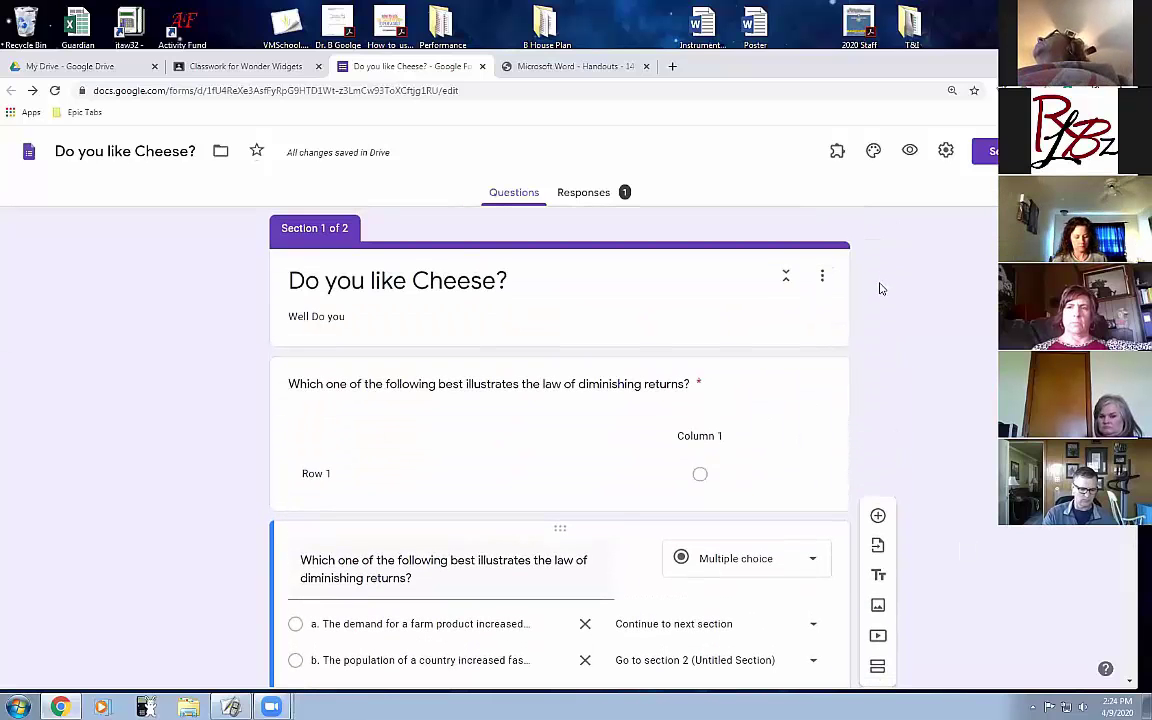
pyautogui.scroll(-5, 964, 519)
pyautogui.scroll(4, 972, 548)
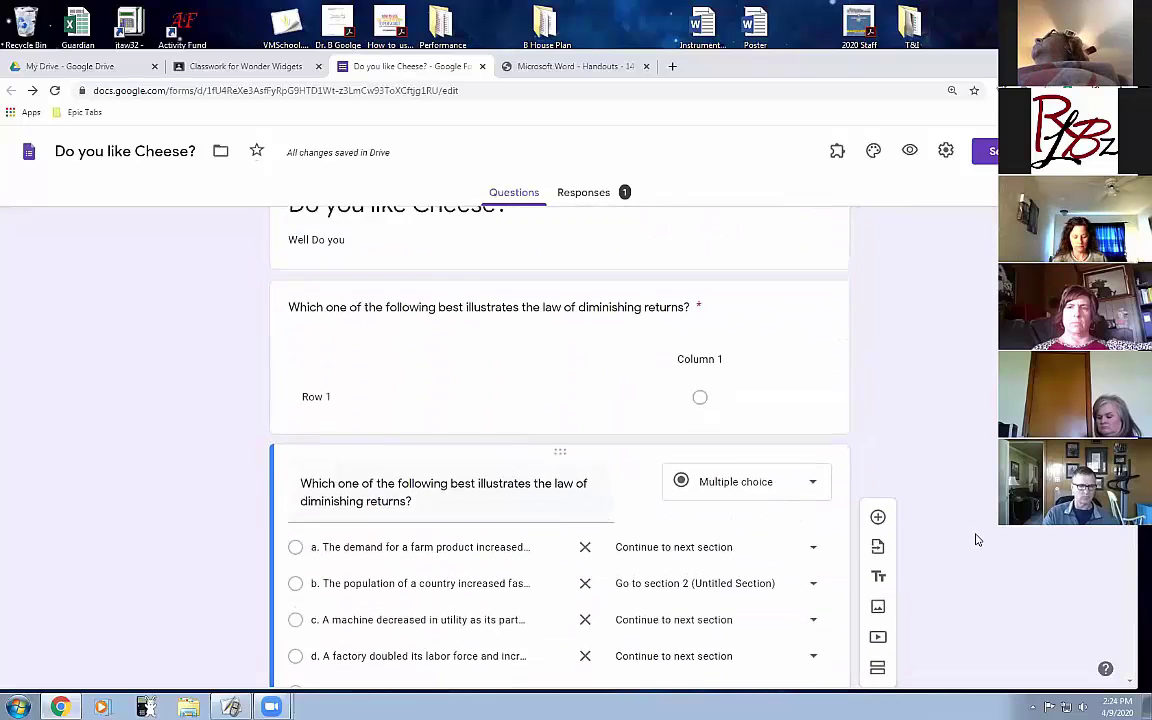
pyautogui.scroll(1, 977, 540)
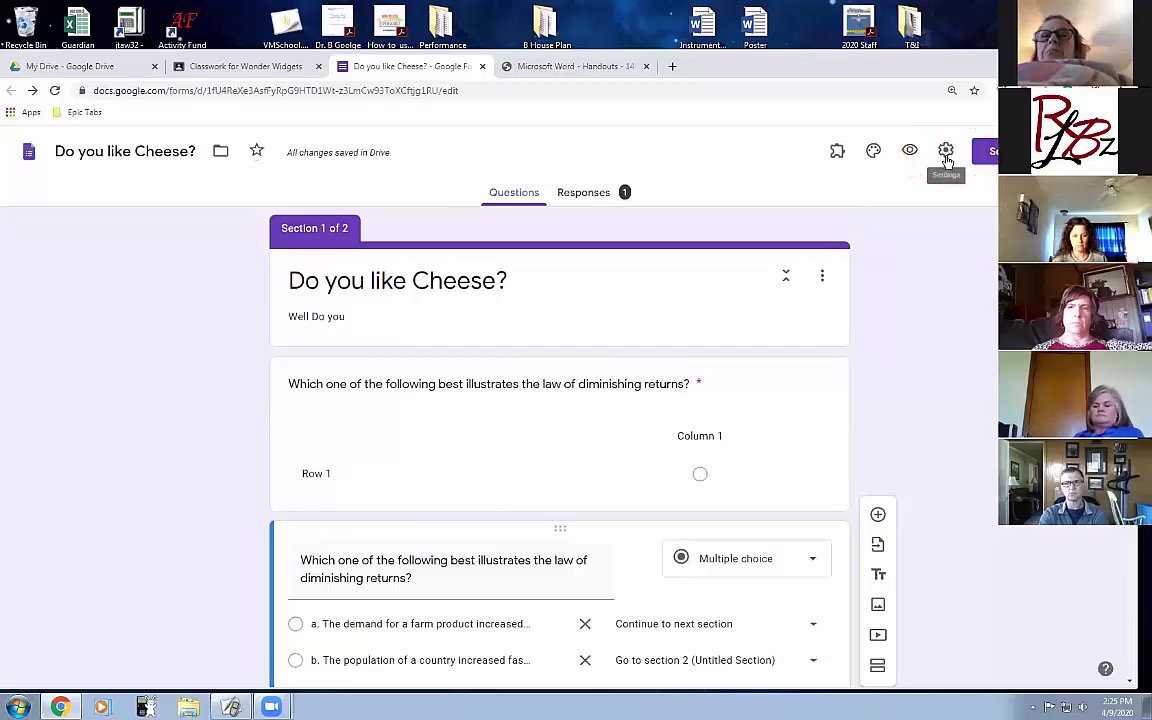
# - In the form settings, remove the restriction to Pioneer Technology Center users and let respondents see summary charts and text responses
pyautogui.click(946, 152)
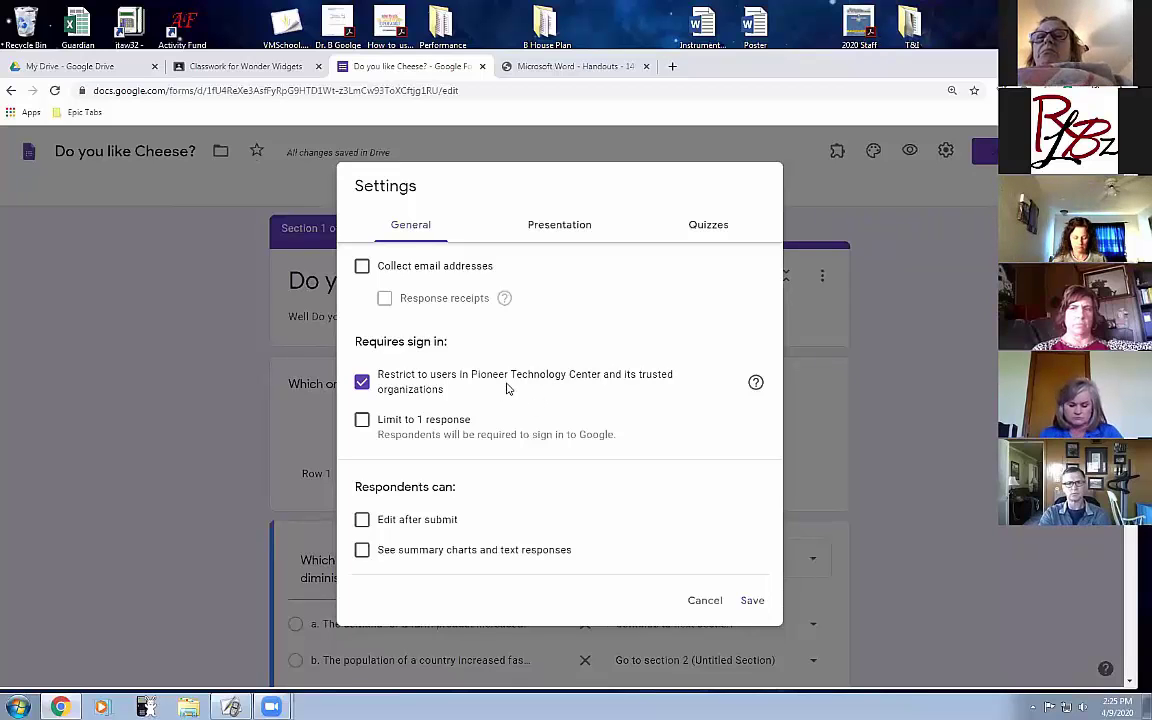
pyautogui.click(362, 384)
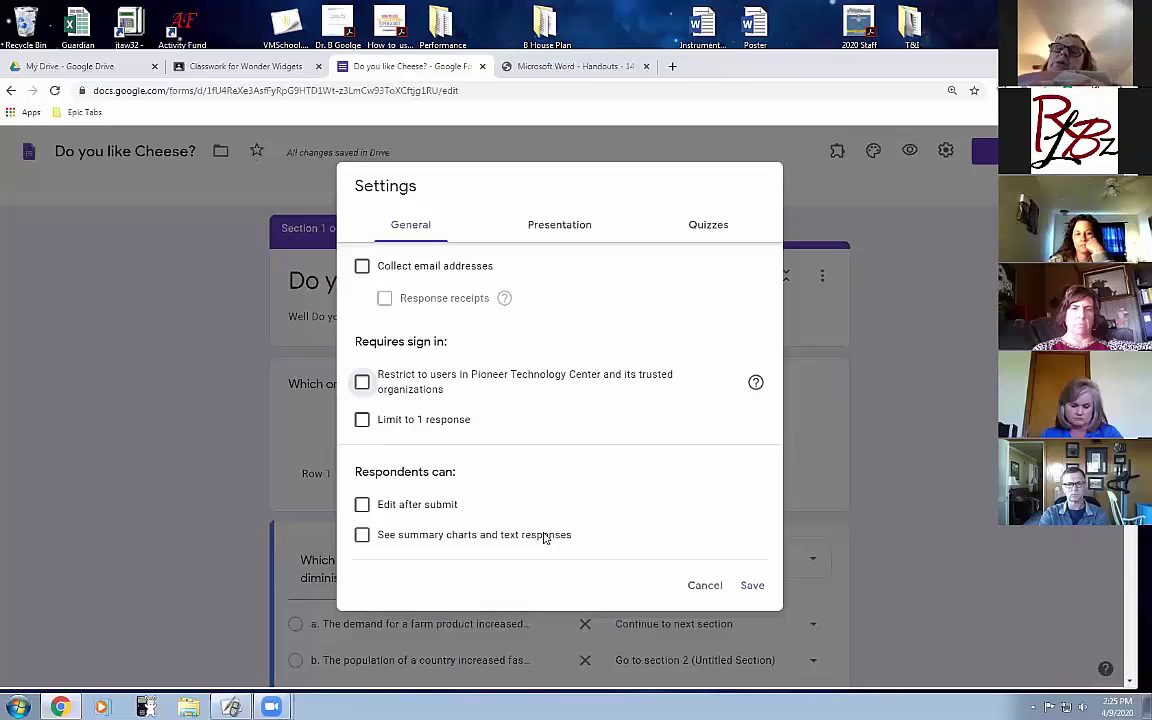
pyautogui.click(362, 537)
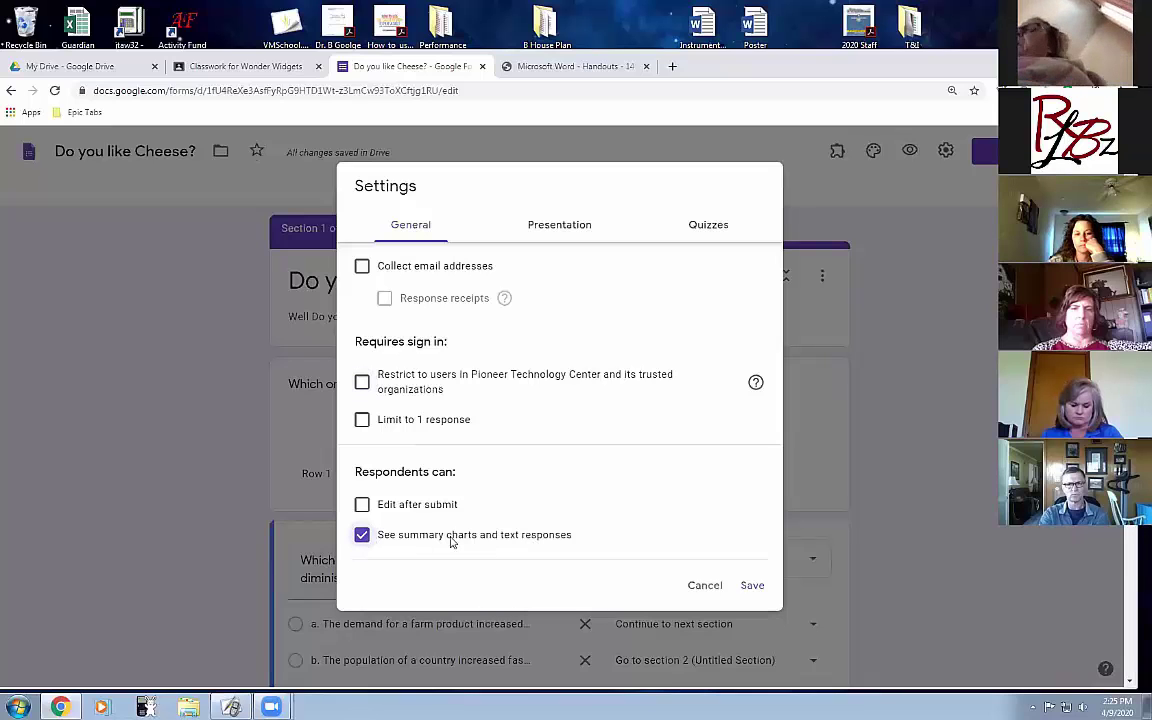
# - Examine the presentation settings, including the link to submit another response and the confirmation message
pyautogui.click(570, 222)
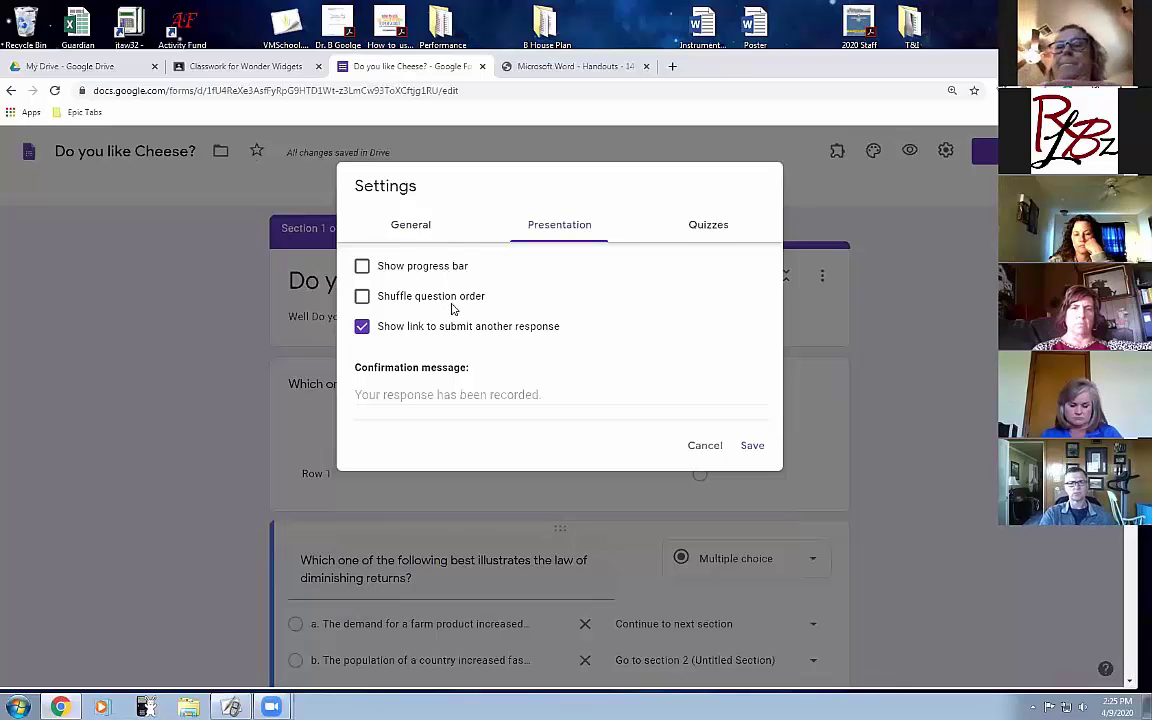
pyautogui.click(362, 328)
pyautogui.click(362, 327)
pyautogui.click(450, 394)
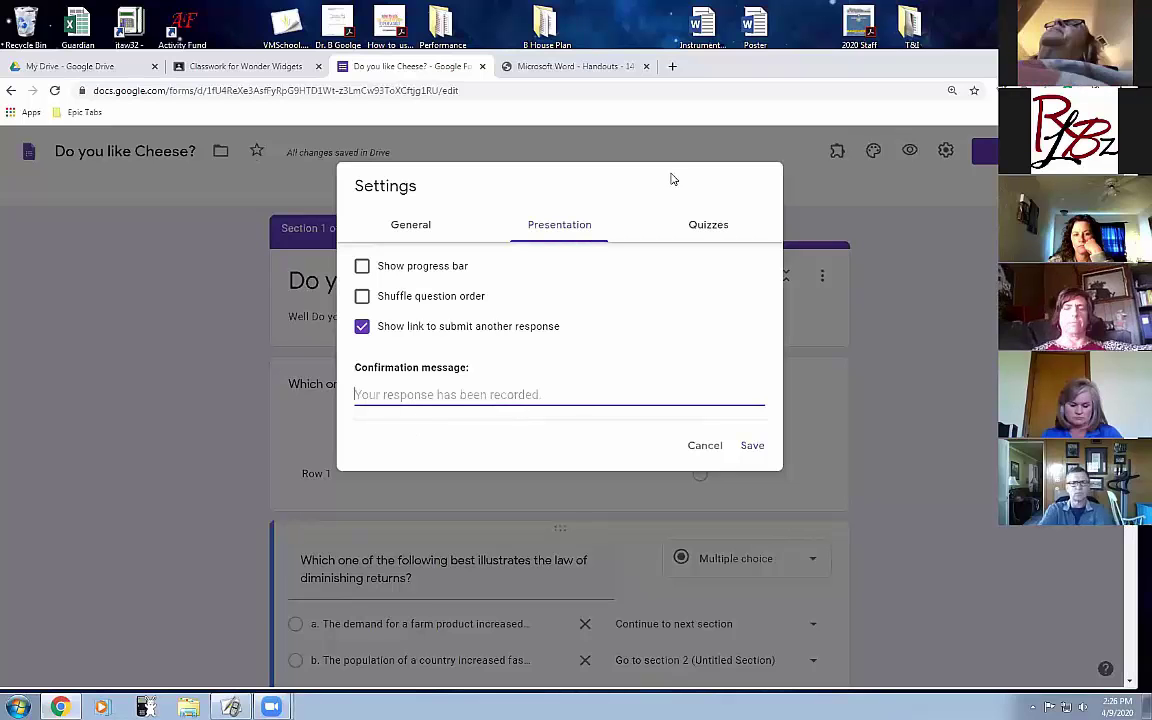
# - Make the form a quiz and review the locked mode option for Chromebooks
pyautogui.click(716, 229)
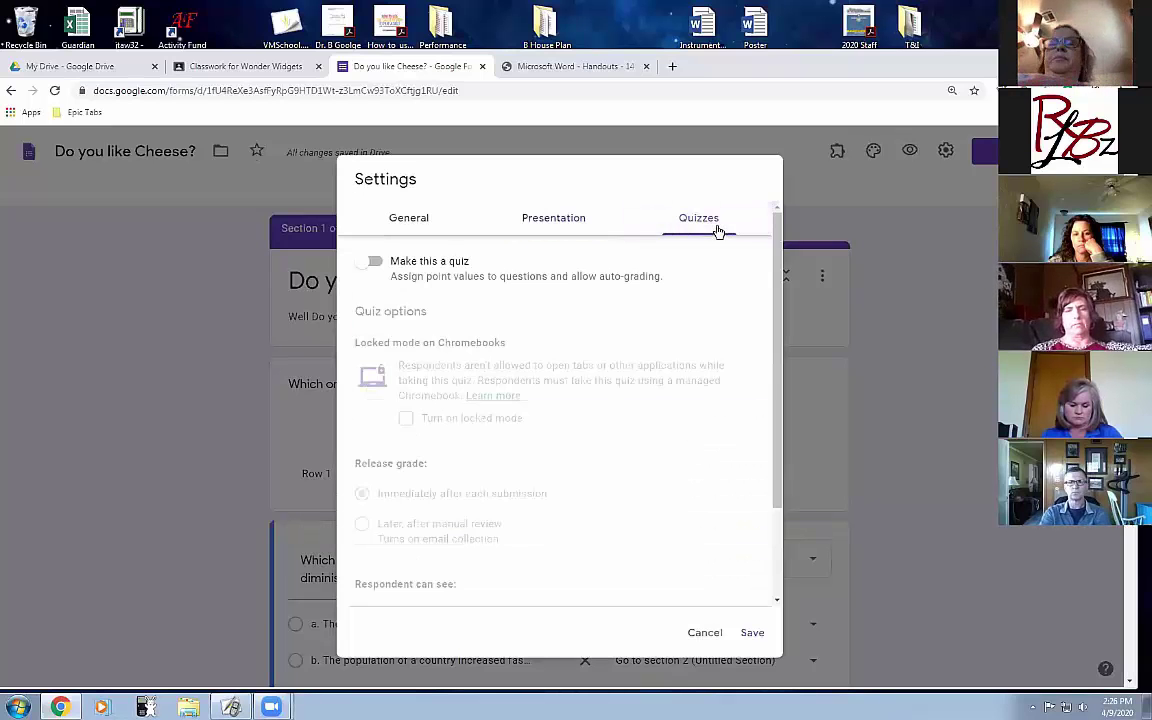
pyautogui.click(370, 263)
pyautogui.scroll(-2, 418, 257)
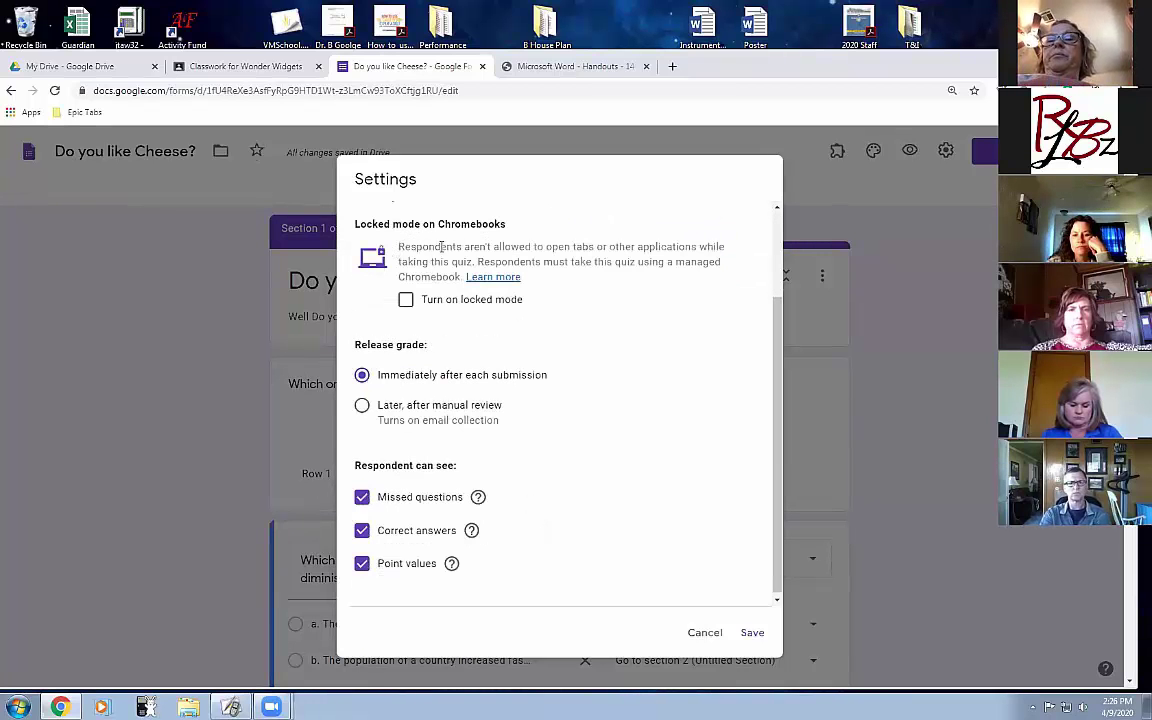
pyautogui.moveTo(492, 242); pyautogui.dragTo(655, 261)
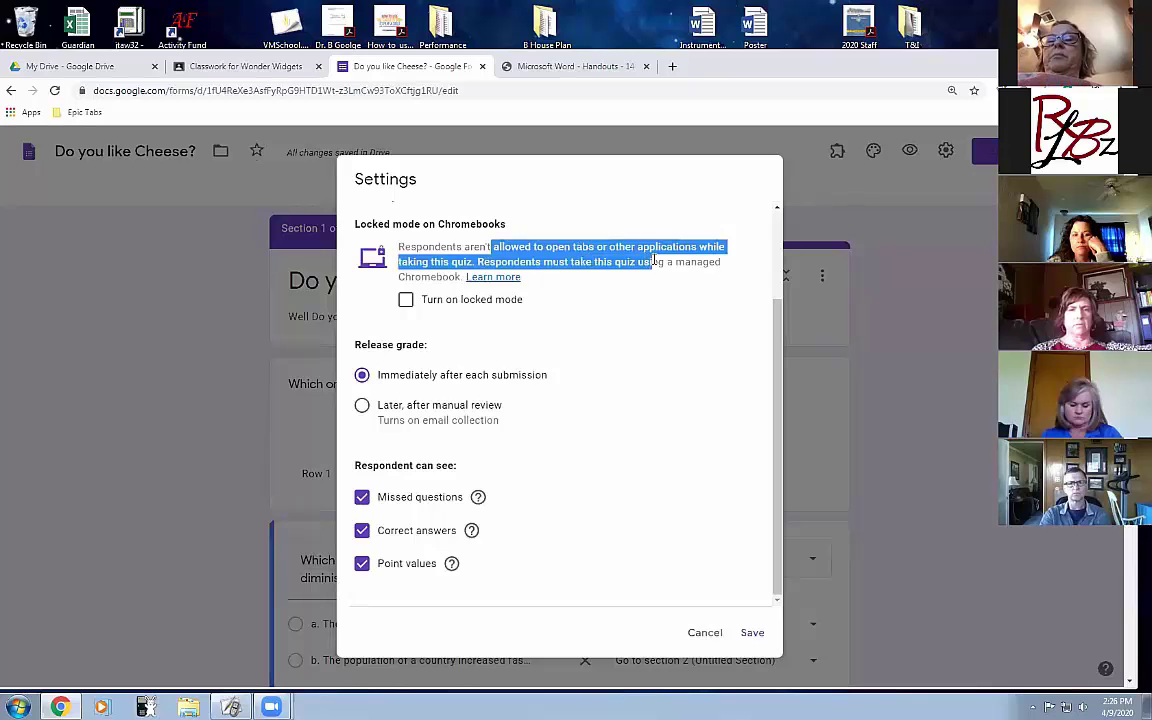
pyautogui.click(713, 372)
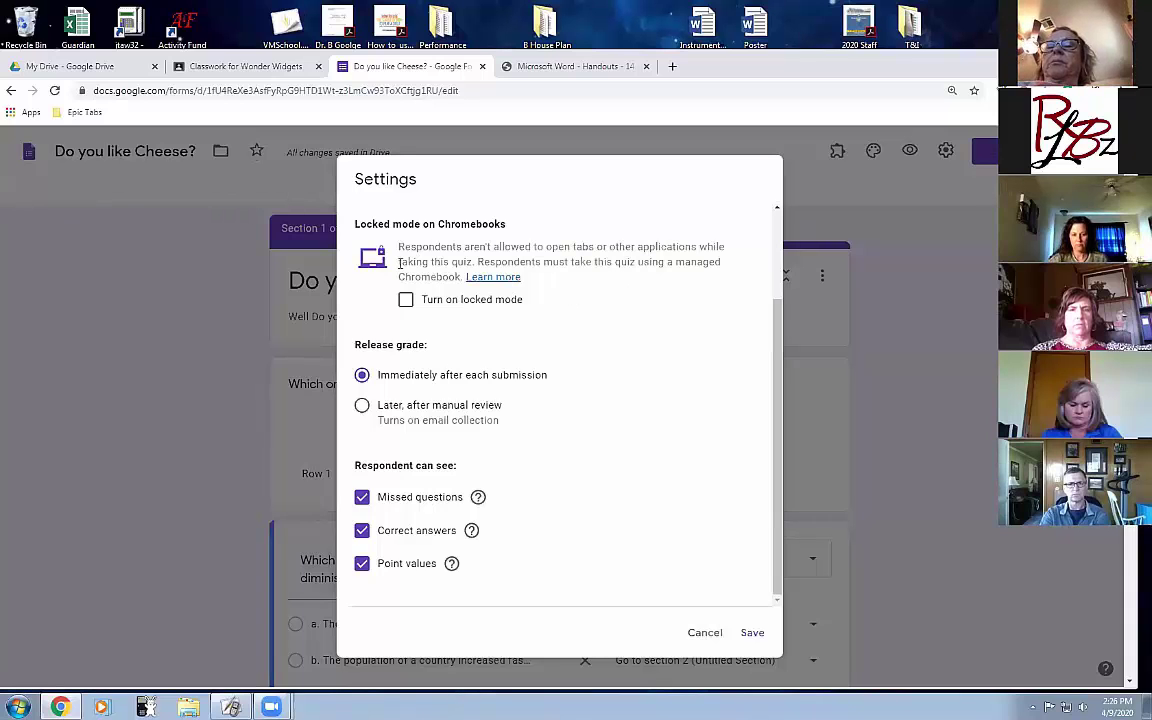
pyautogui.scroll(-1, 640, 285)
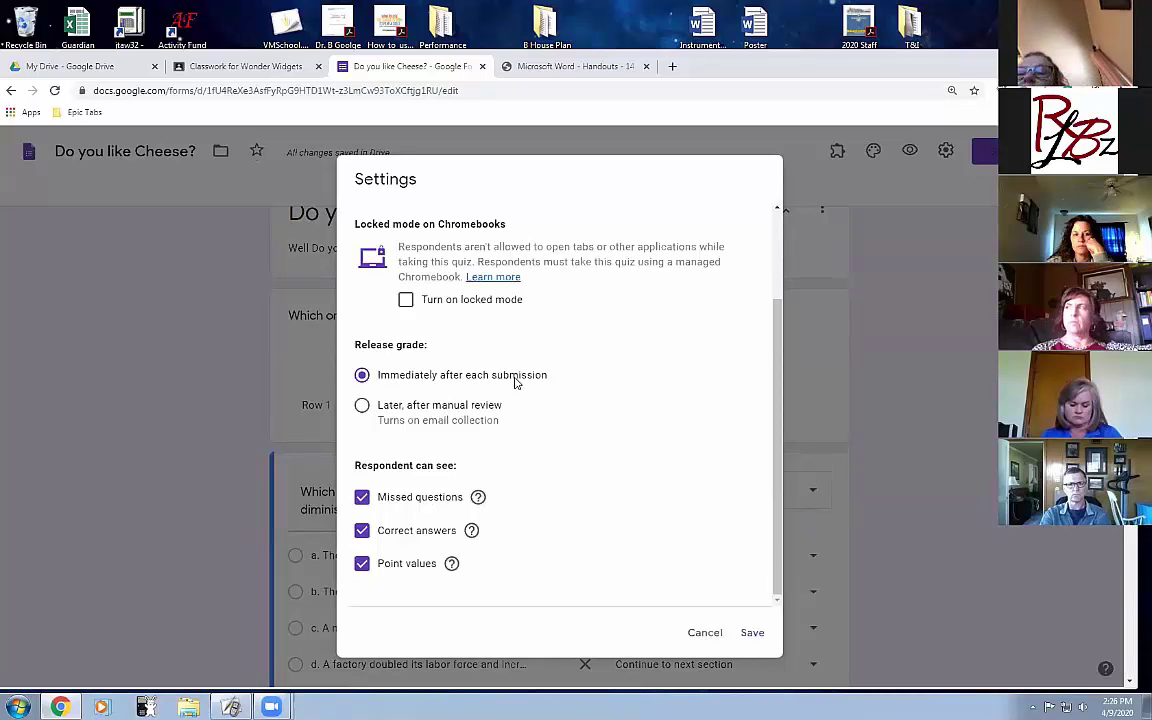
# - Switch grade release to manual review and back to immediately after each submission, hide correct answers from respondents, and save the settings
pyautogui.click(360, 407)
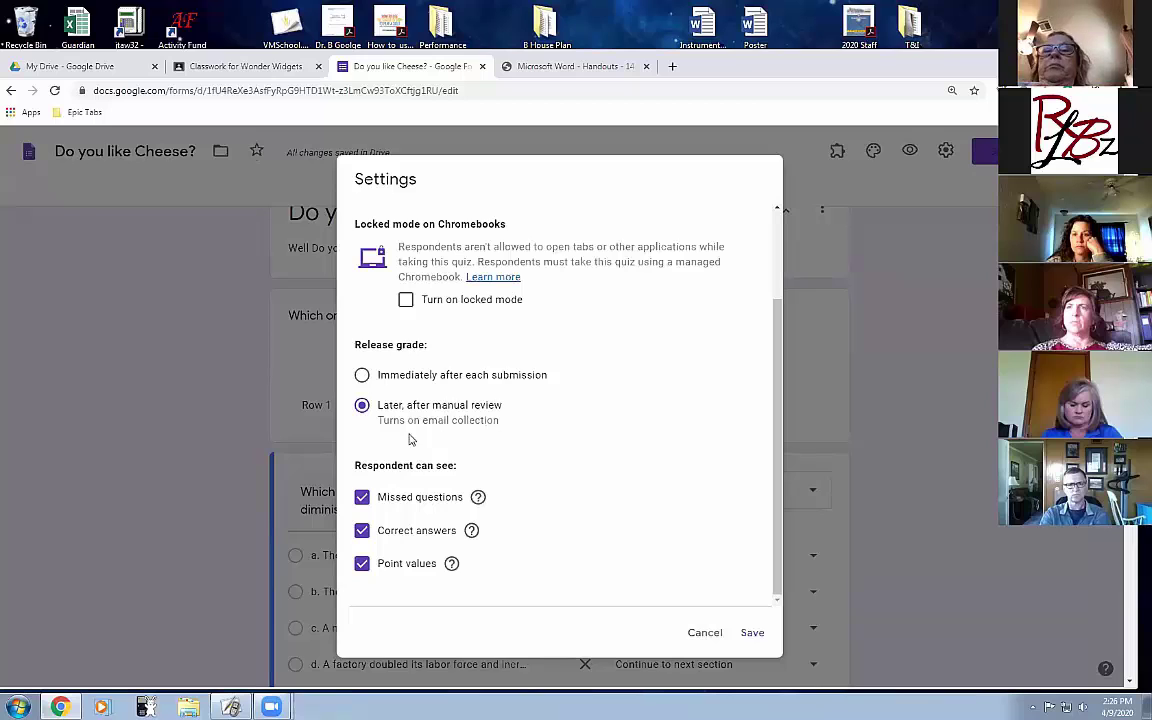
pyautogui.click(362, 375)
pyautogui.scroll(-2, 427, 432)
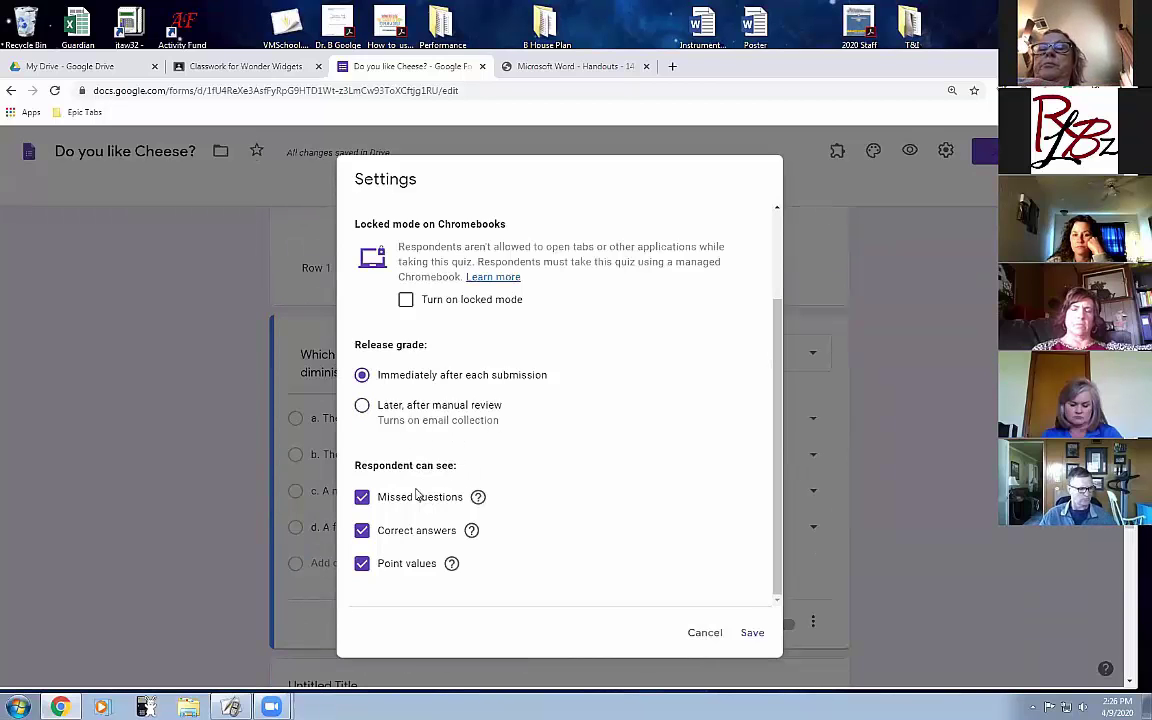
pyautogui.click(363, 533)
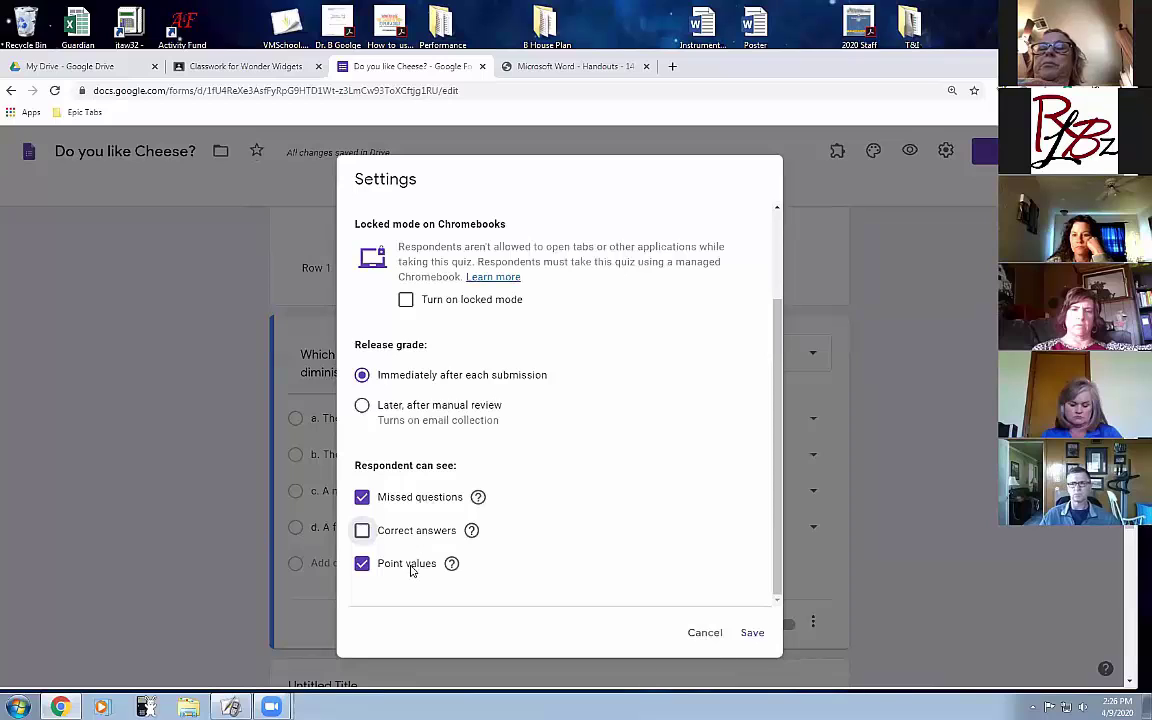
pyautogui.scroll(2, 602, 429)
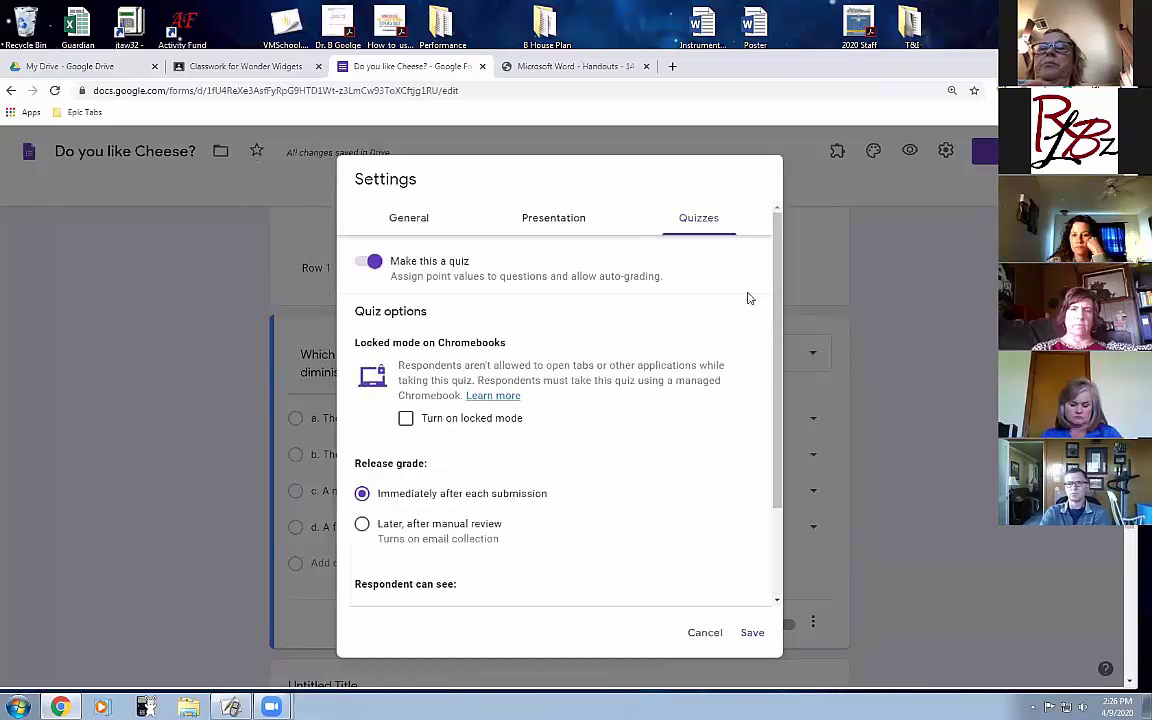
pyautogui.click(753, 634)
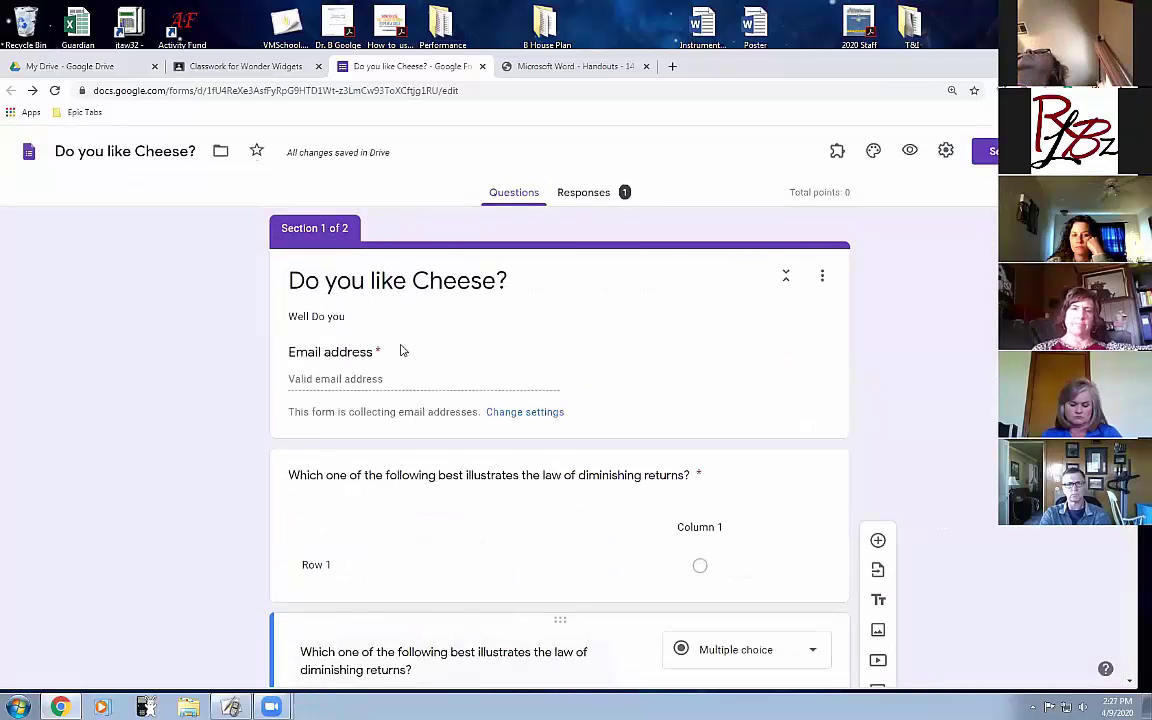
# - Set the multiple-choice question's answer key to 4 points, with option c about the machine decreasing in utility as correct
pyautogui.scroll(-5, 547, 406)
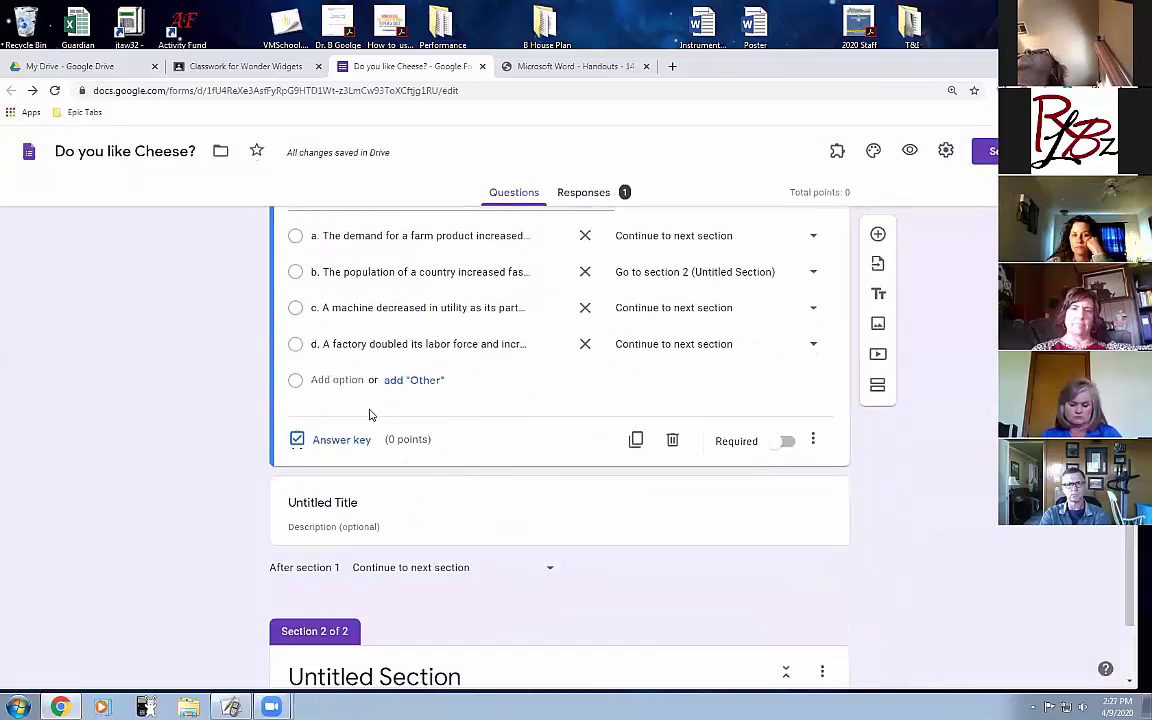
pyautogui.scroll(2, 459, 348)
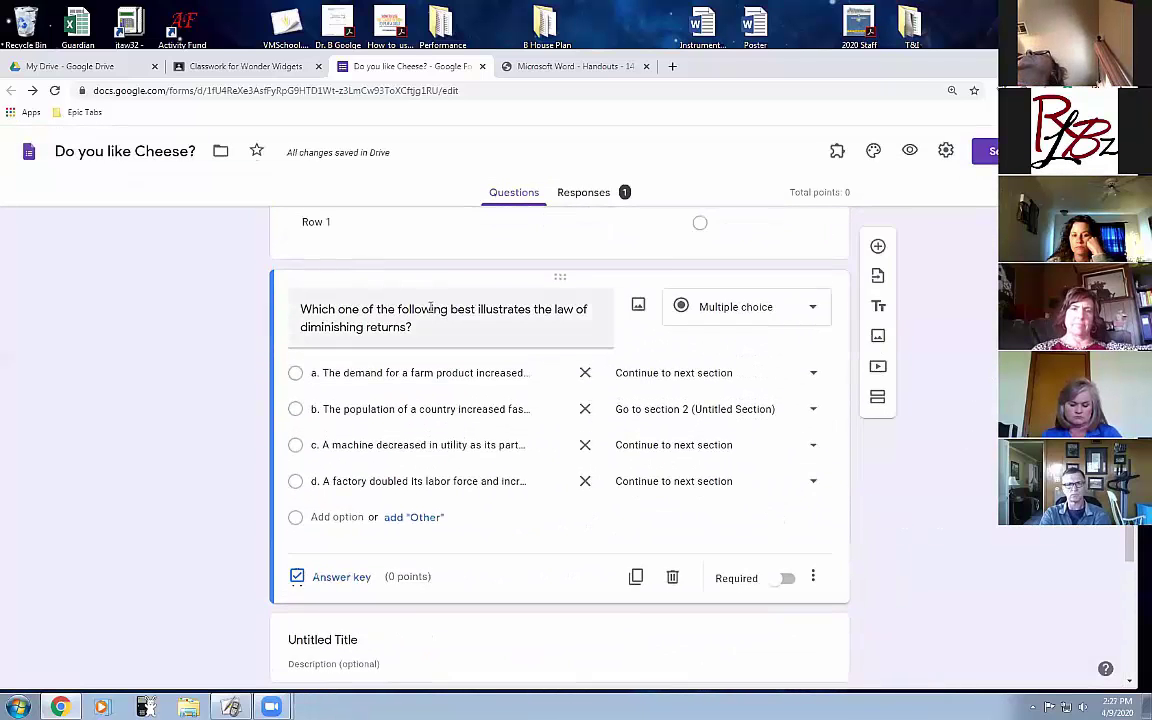
pyautogui.click(339, 578)
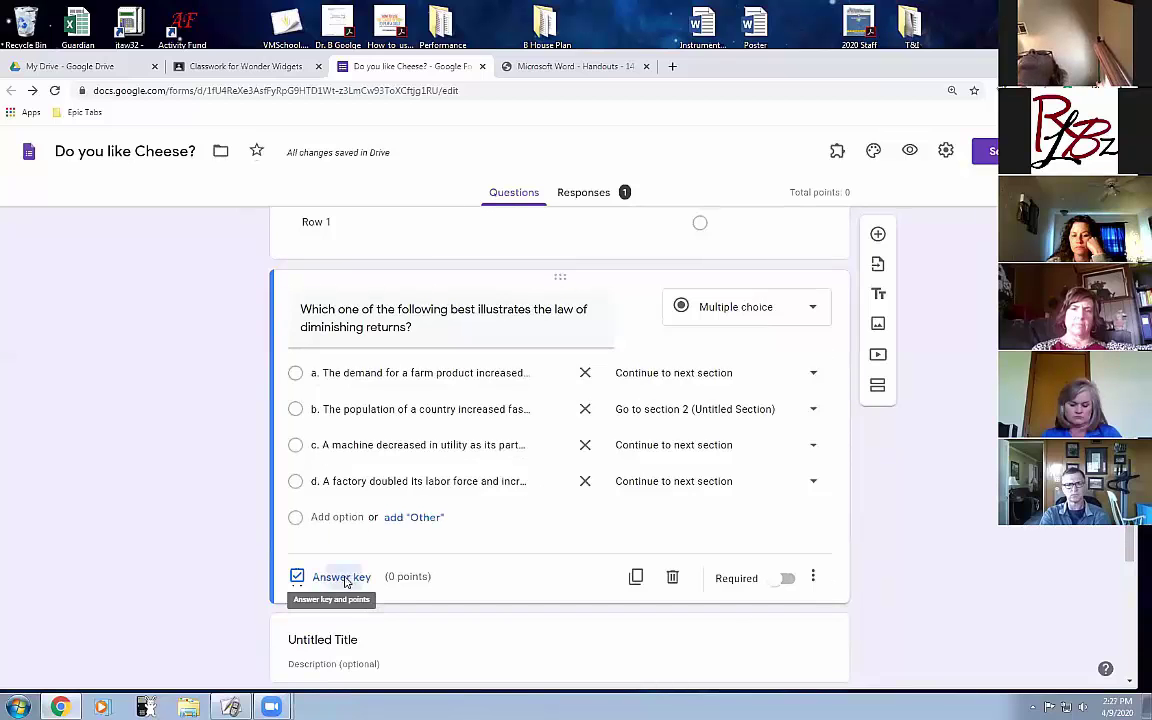
pyautogui.click(773, 354)
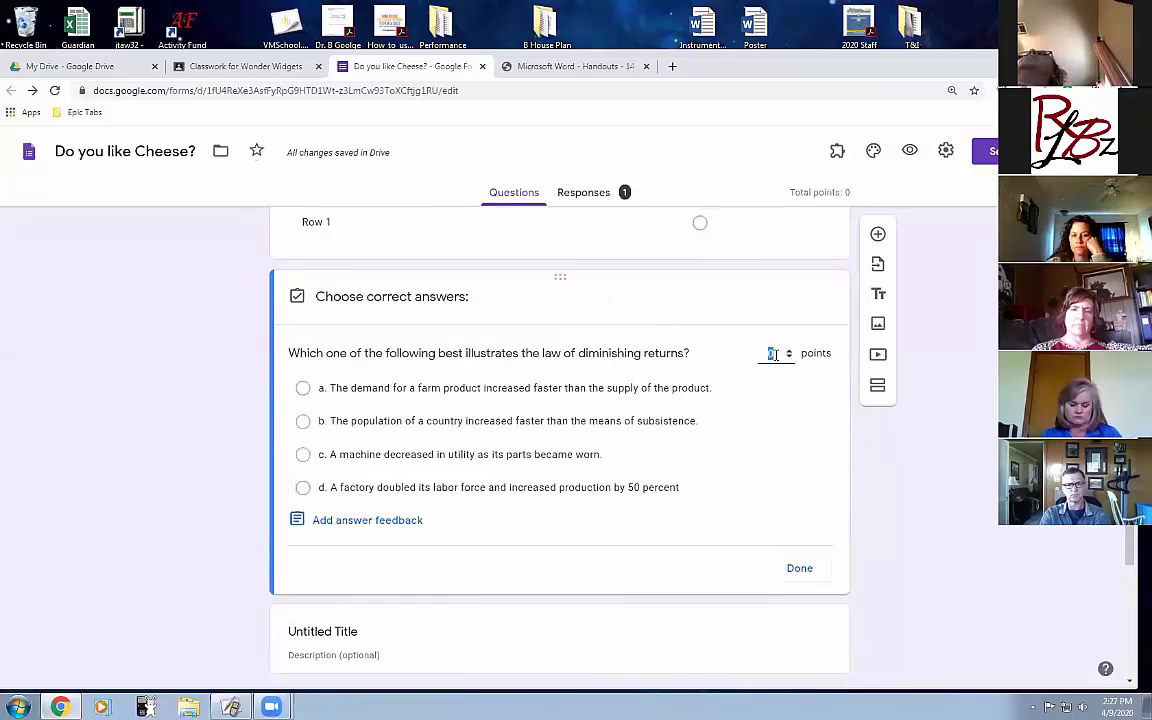
pyautogui.scroll(-1, 794, 431)
pyautogui.click(790, 282)
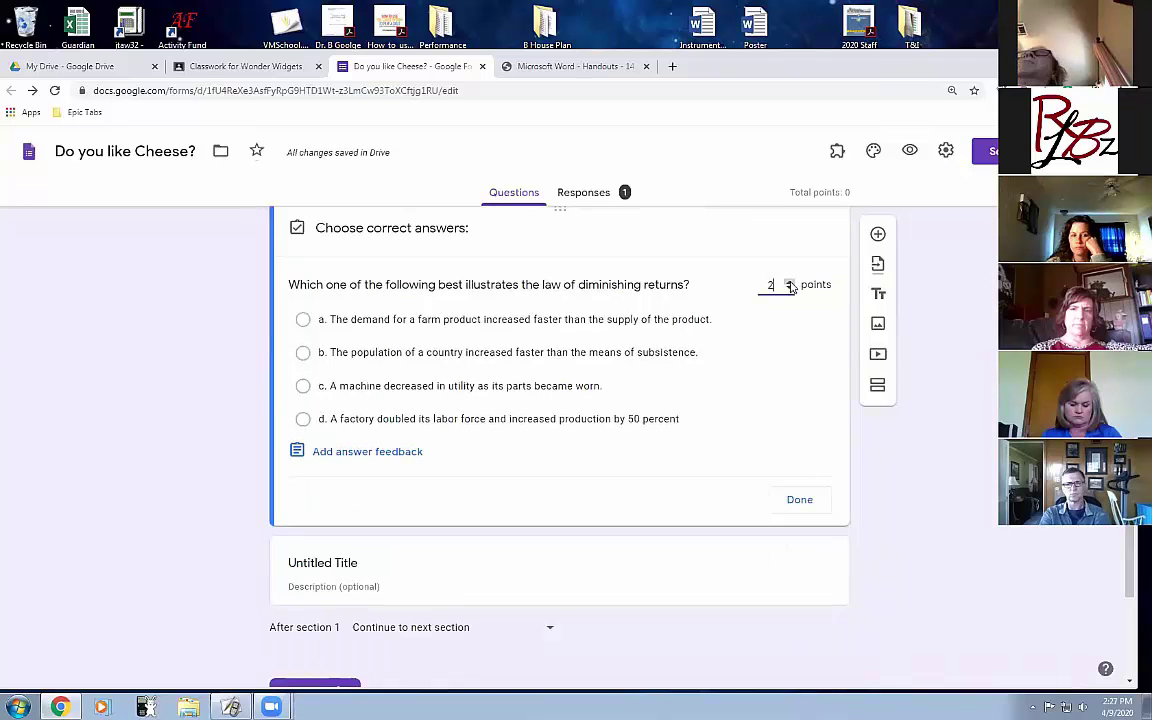
pyautogui.click(790, 283)
pyautogui.click(790, 283)
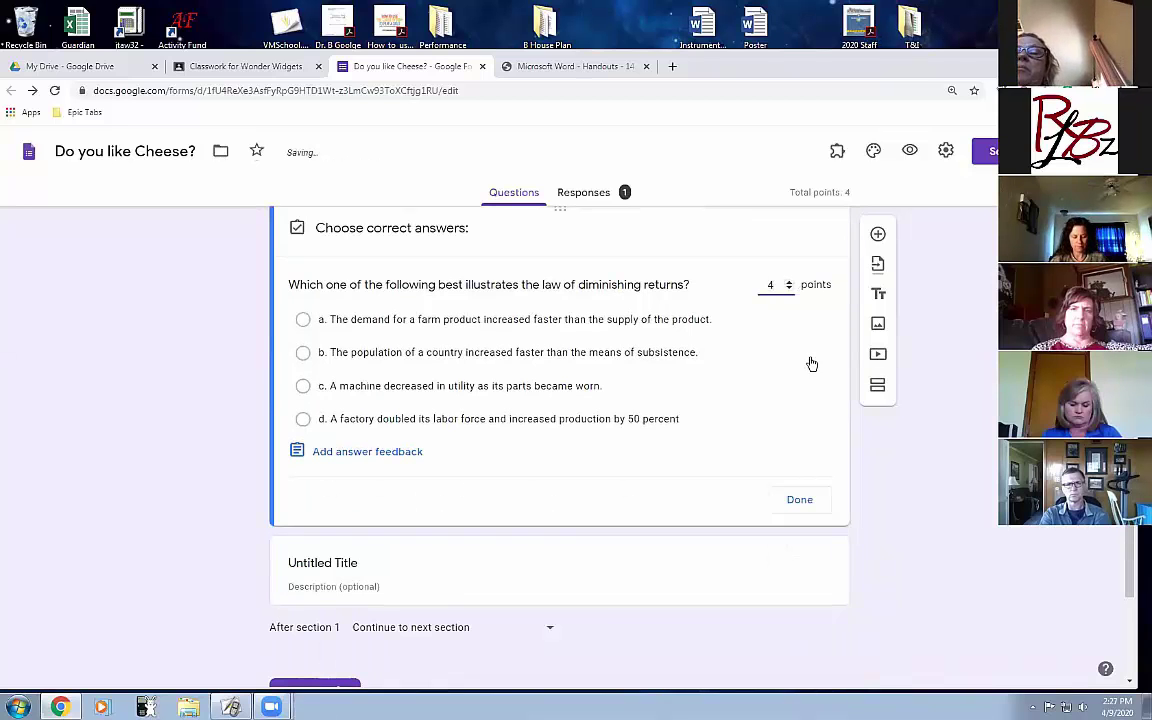
pyautogui.click(303, 386)
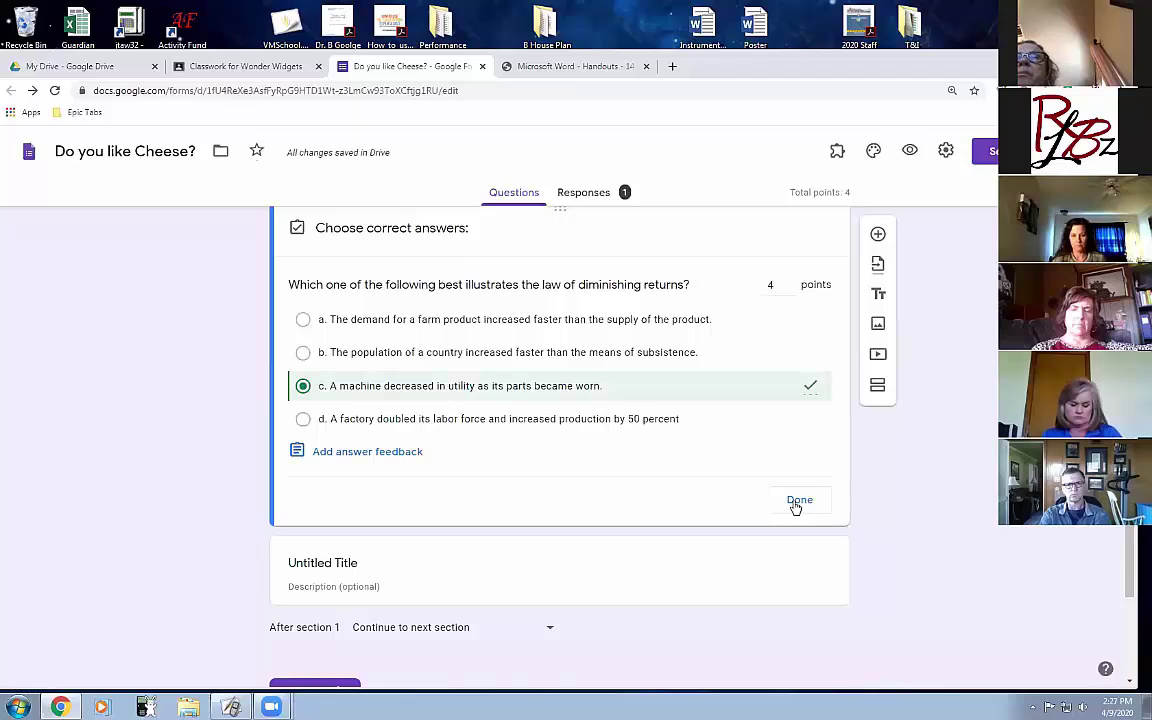
pyautogui.click(799, 500)
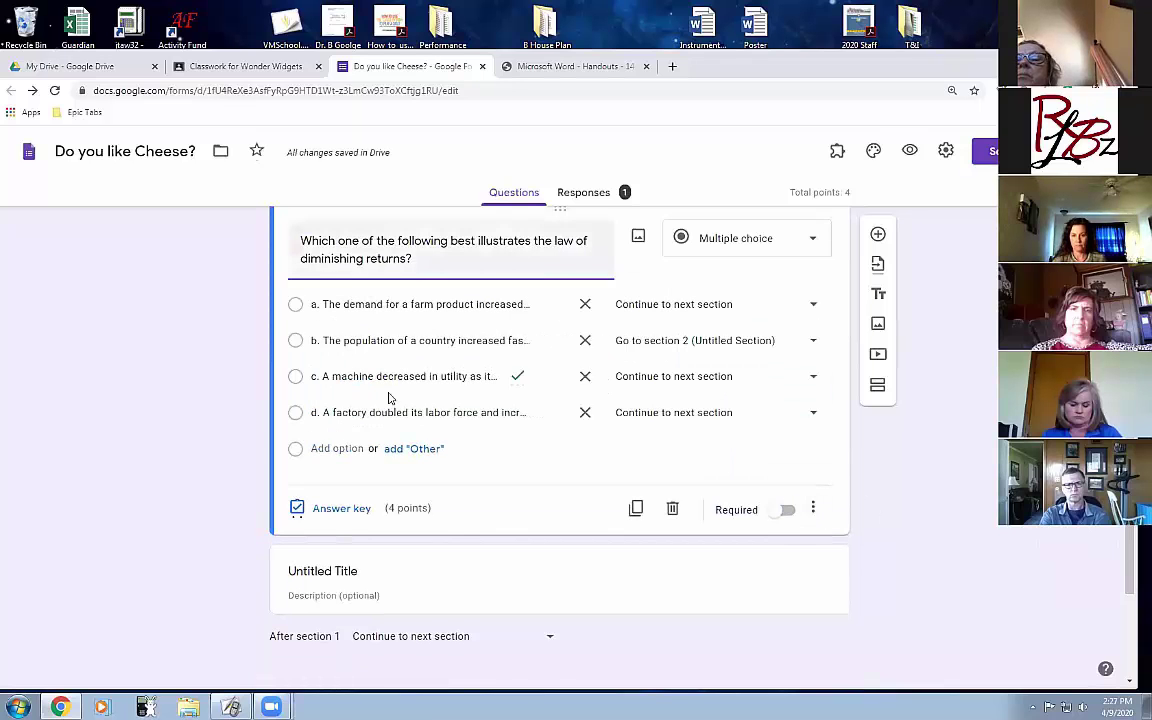
# - Generate a shortened link for sending the form and copy it
pyautogui.scroll(1, 555, 391)
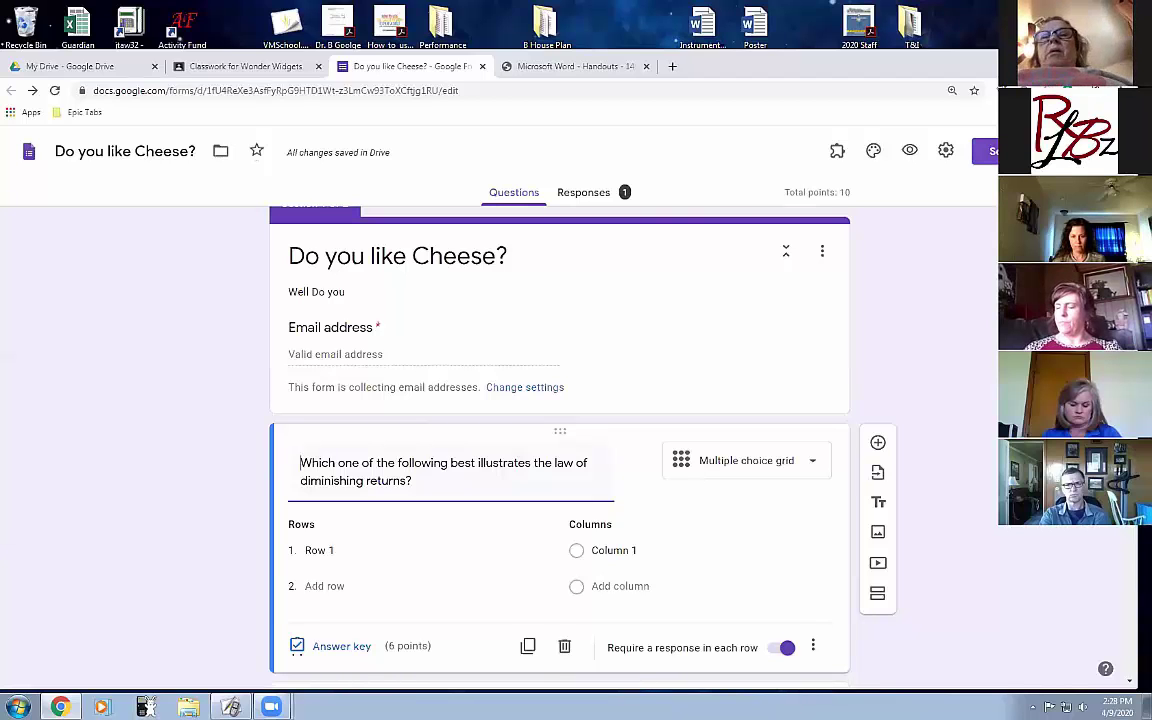
pyautogui.click(985, 151)
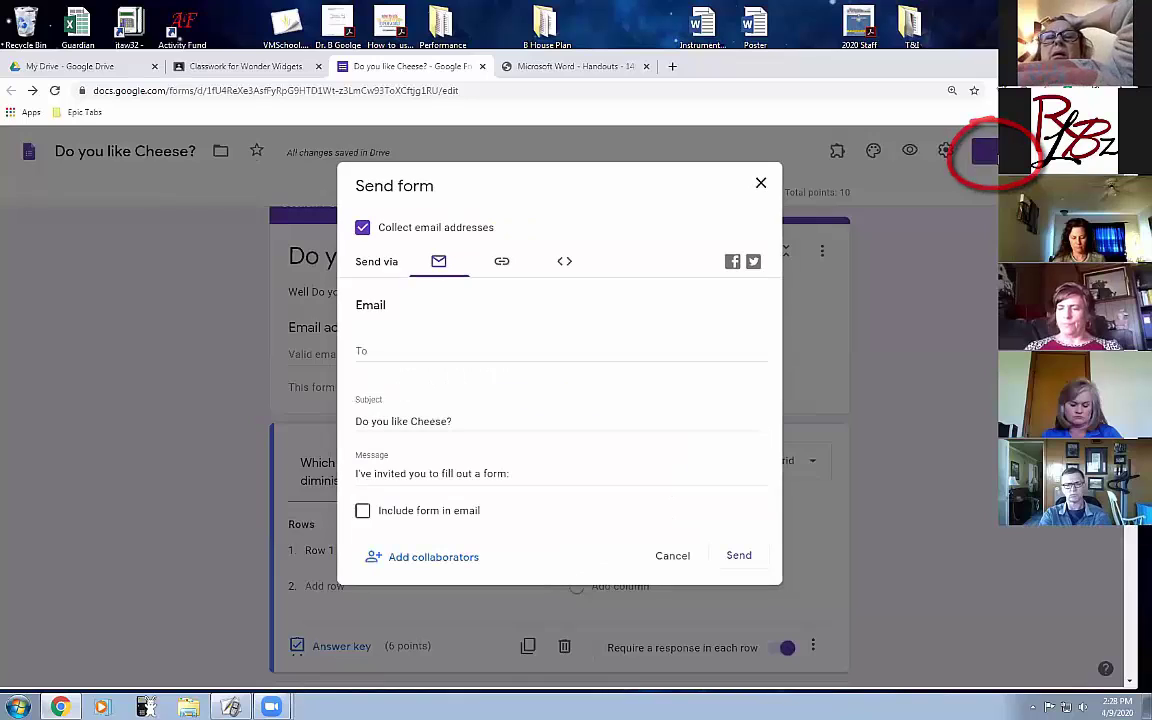
pyautogui.click(503, 263)
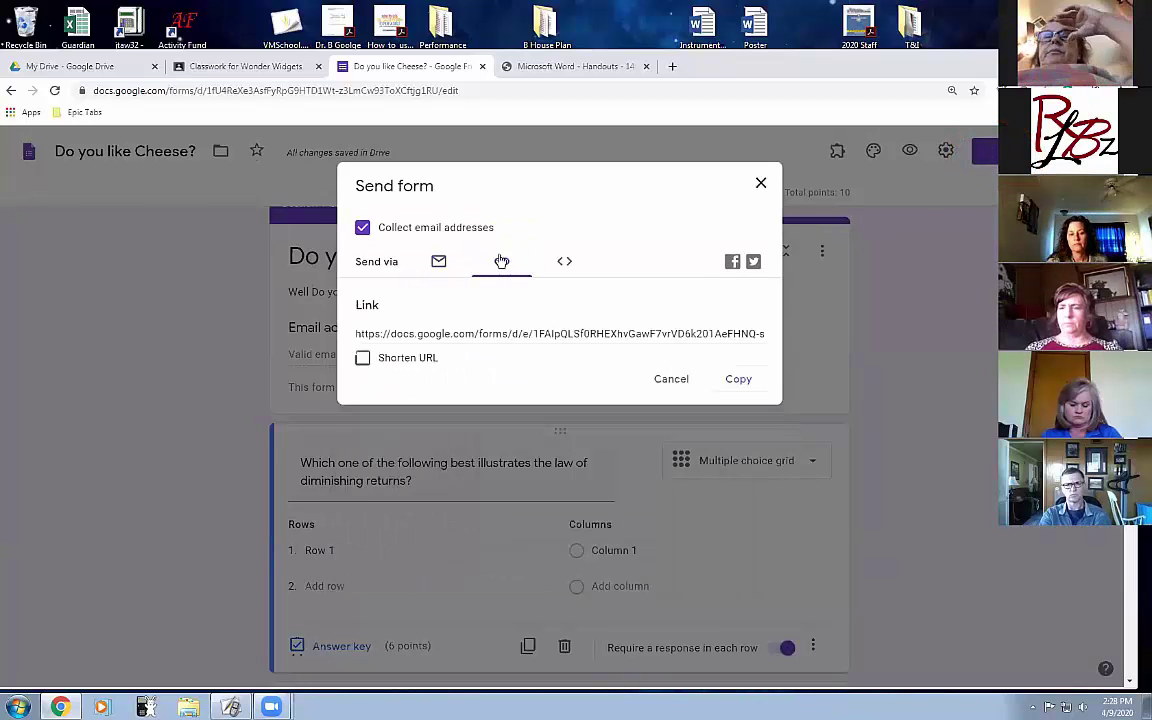
pyautogui.click(362, 358)
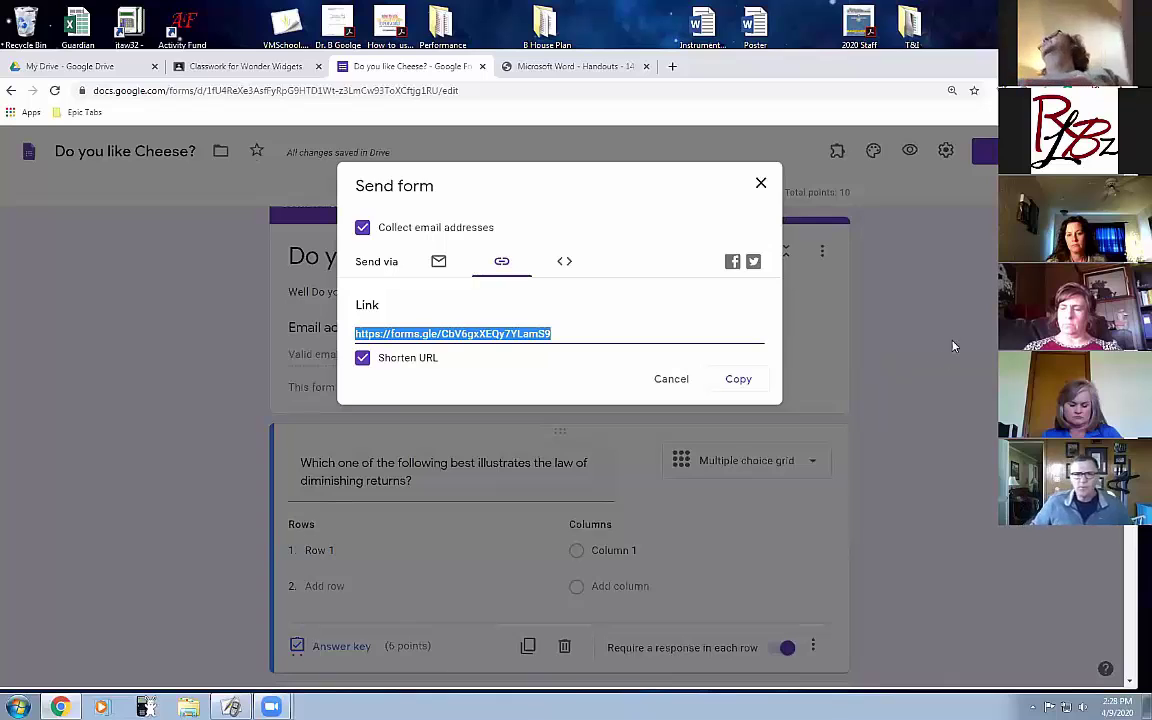
pyautogui.click(738, 379)
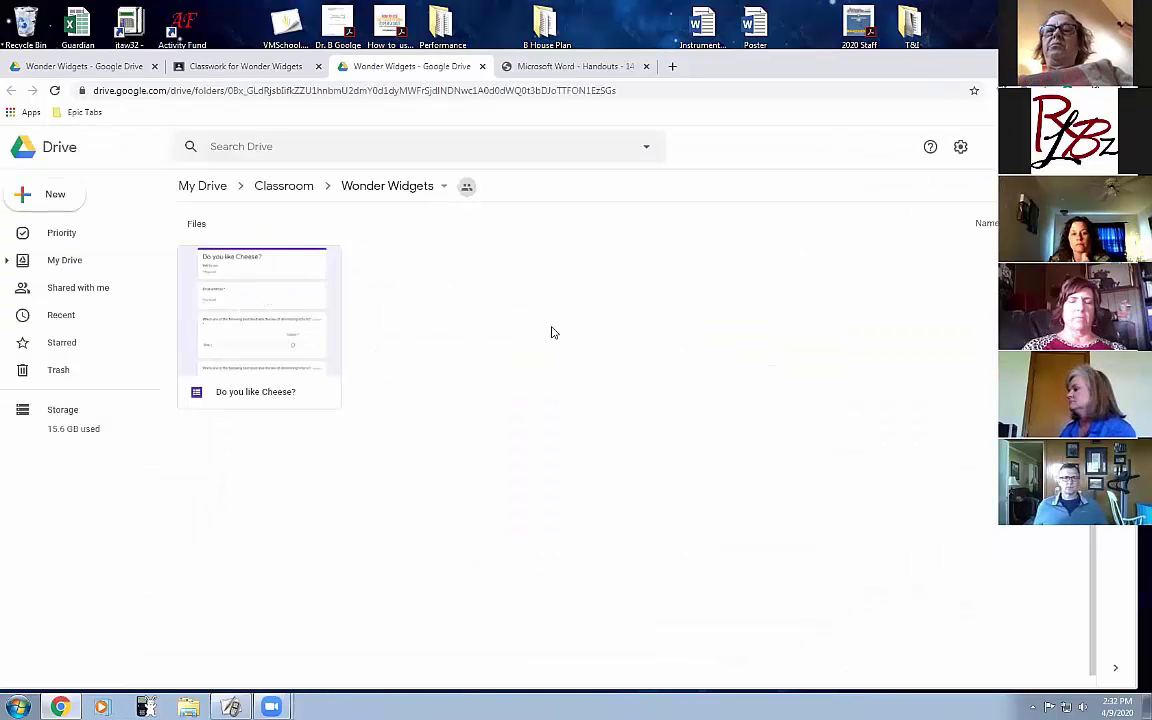
# - Open a preview of the "Do you like Cheese?" form from the Wonder Widgets folder and fill in the respondent's email address
pyautogui.doubleClick(333, 317)
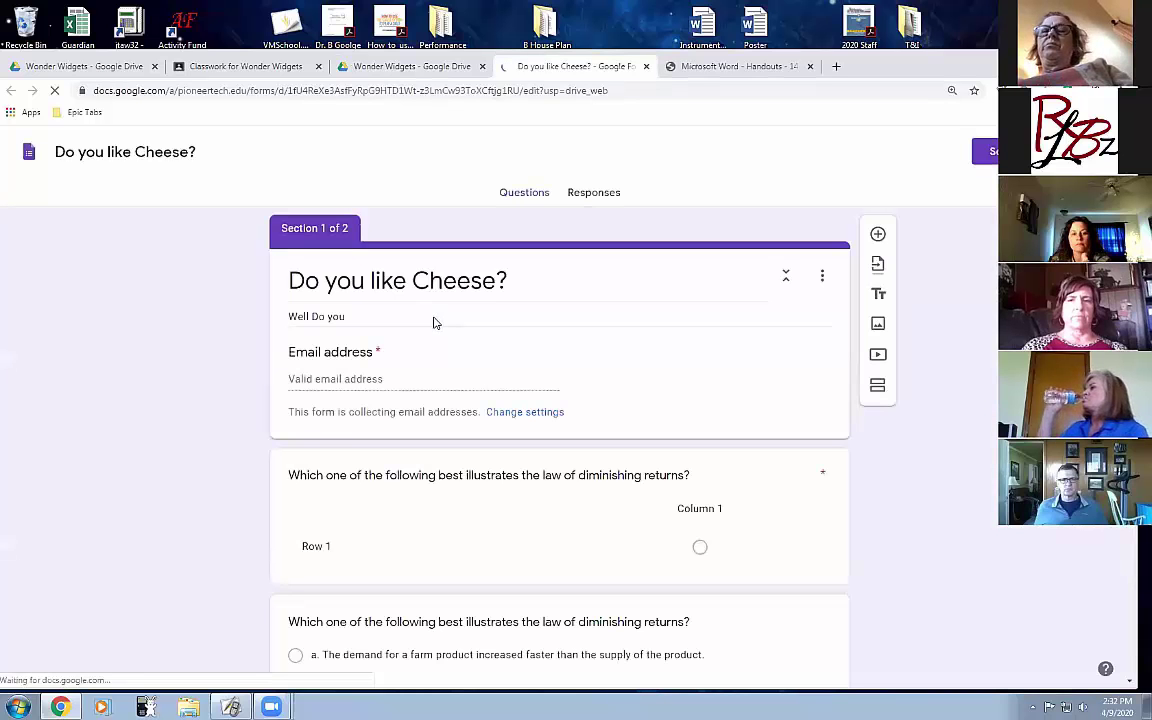
pyautogui.click(912, 153)
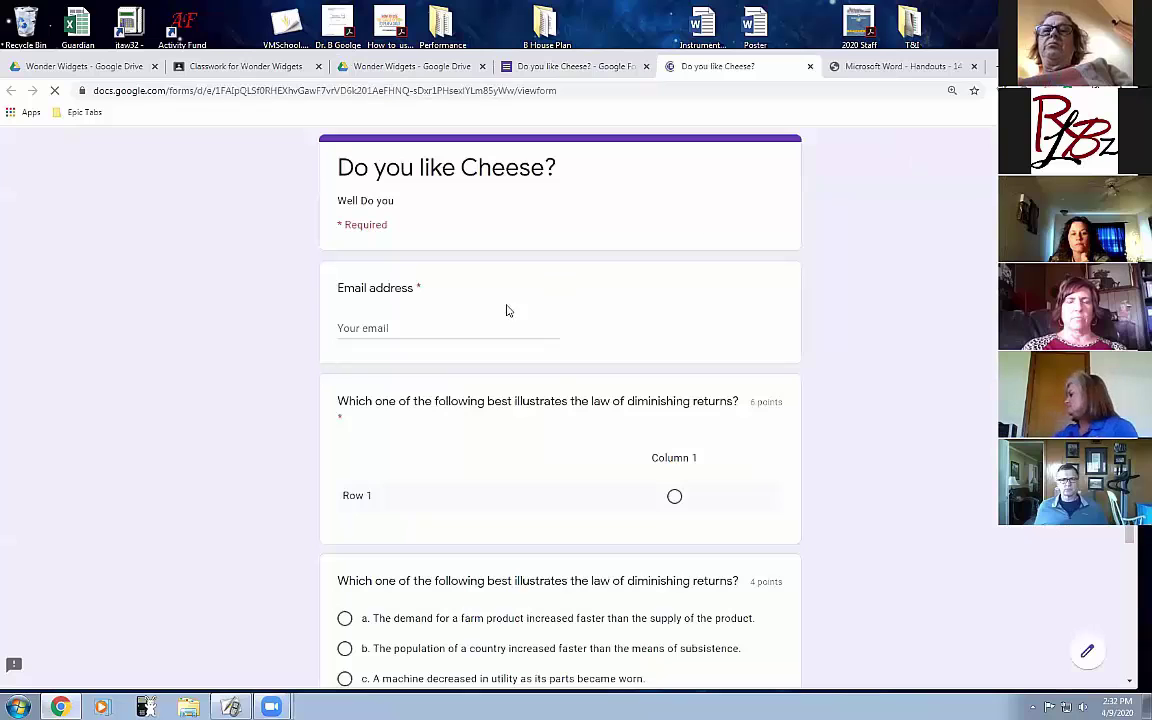
pyautogui.click(417, 331)
pyautogui.click(442, 360)
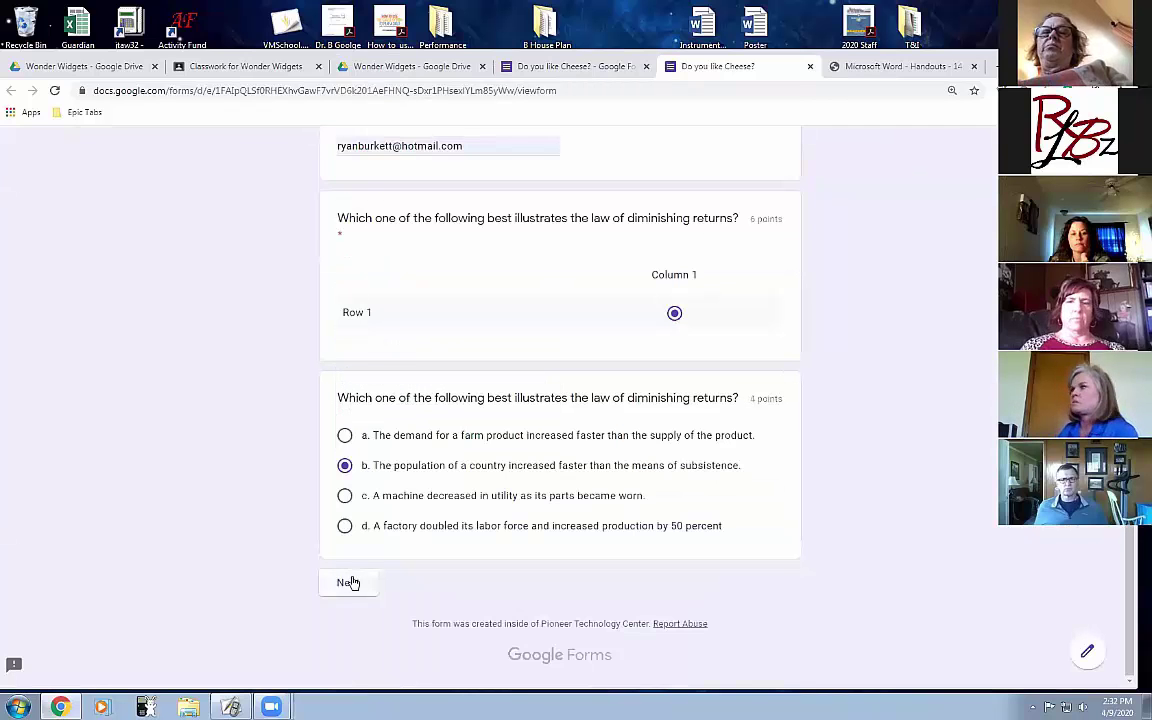
# - Submit the completed "Do you like Cheese?" response, close the respondent view, and dismiss the locked mode announcement in the form editor
pyautogui.click(348, 581)
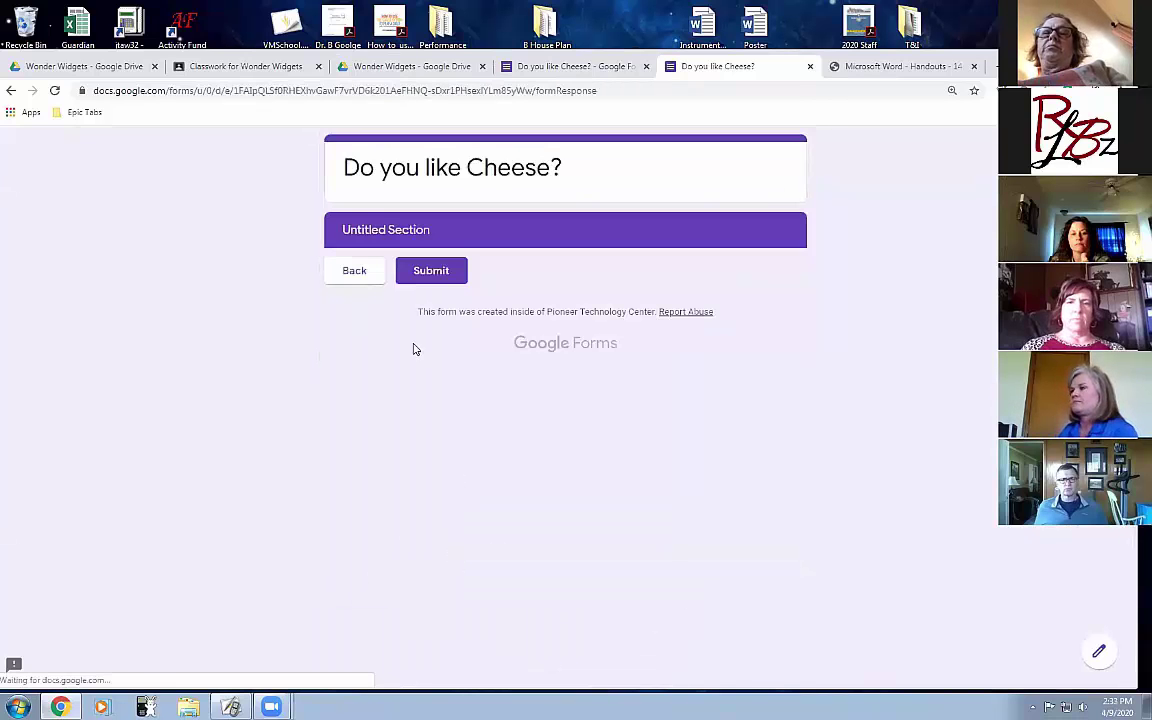
pyautogui.click(435, 268)
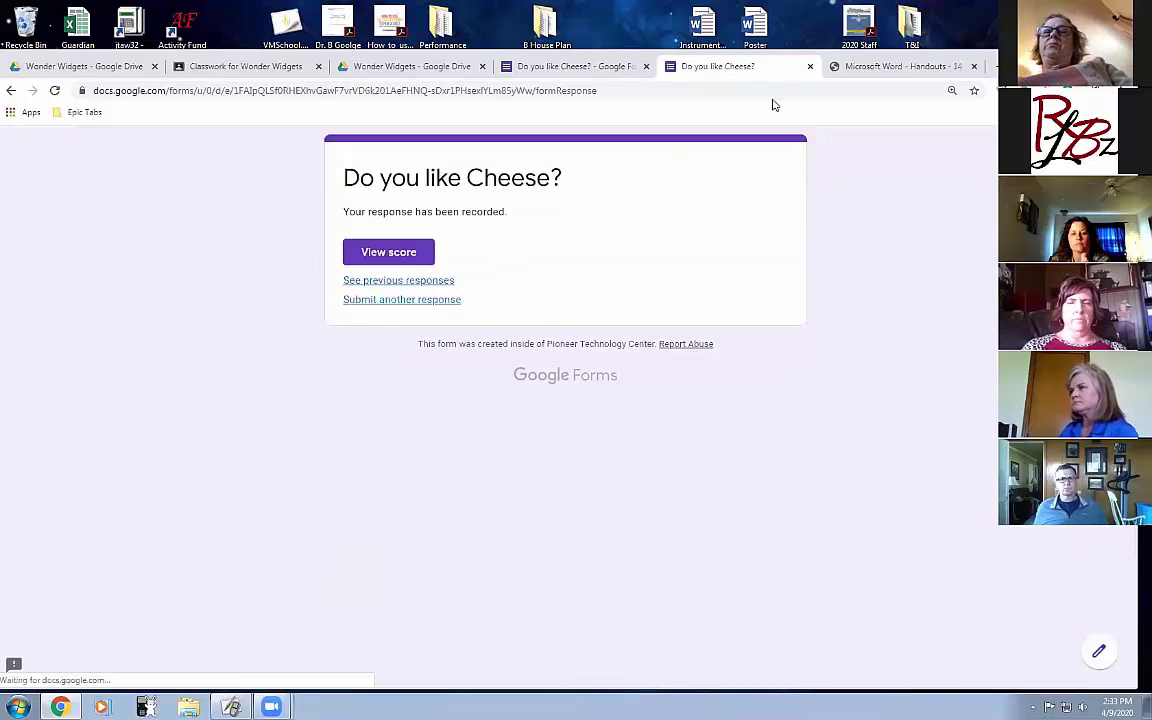
pyautogui.click(810, 66)
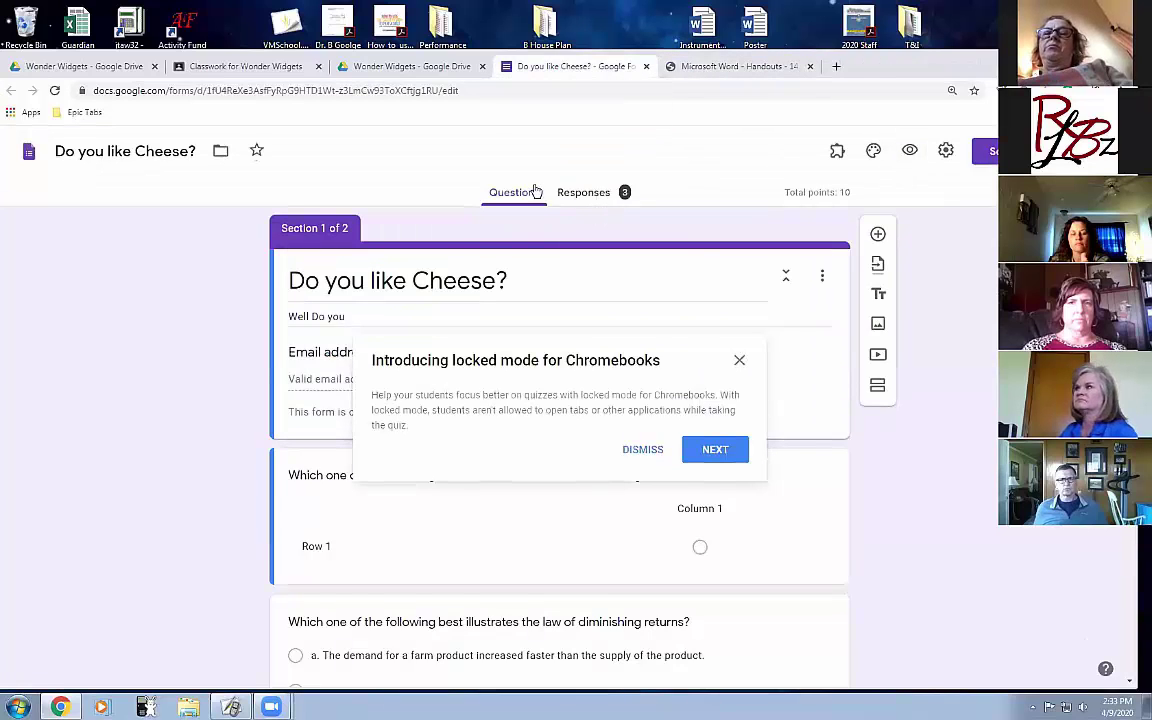
pyautogui.click(739, 360)
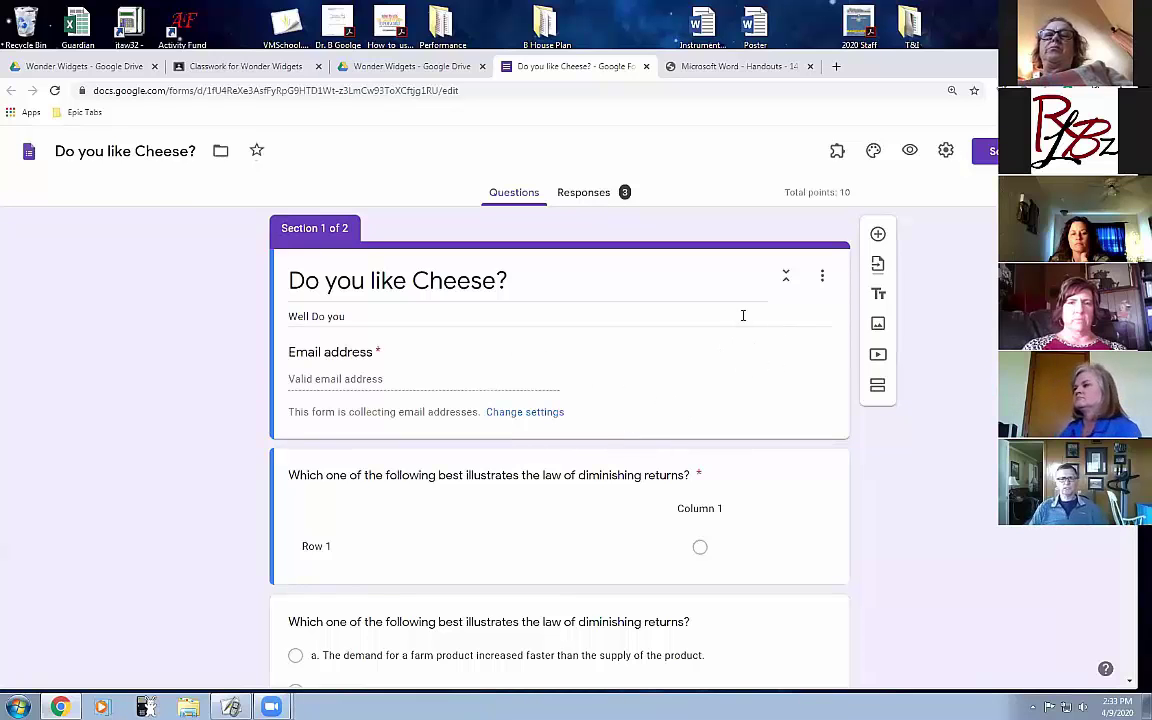
# - Review the form's response summary with its insights and answer charts, and switch to the responses grouped by question
pyautogui.click(590, 196)
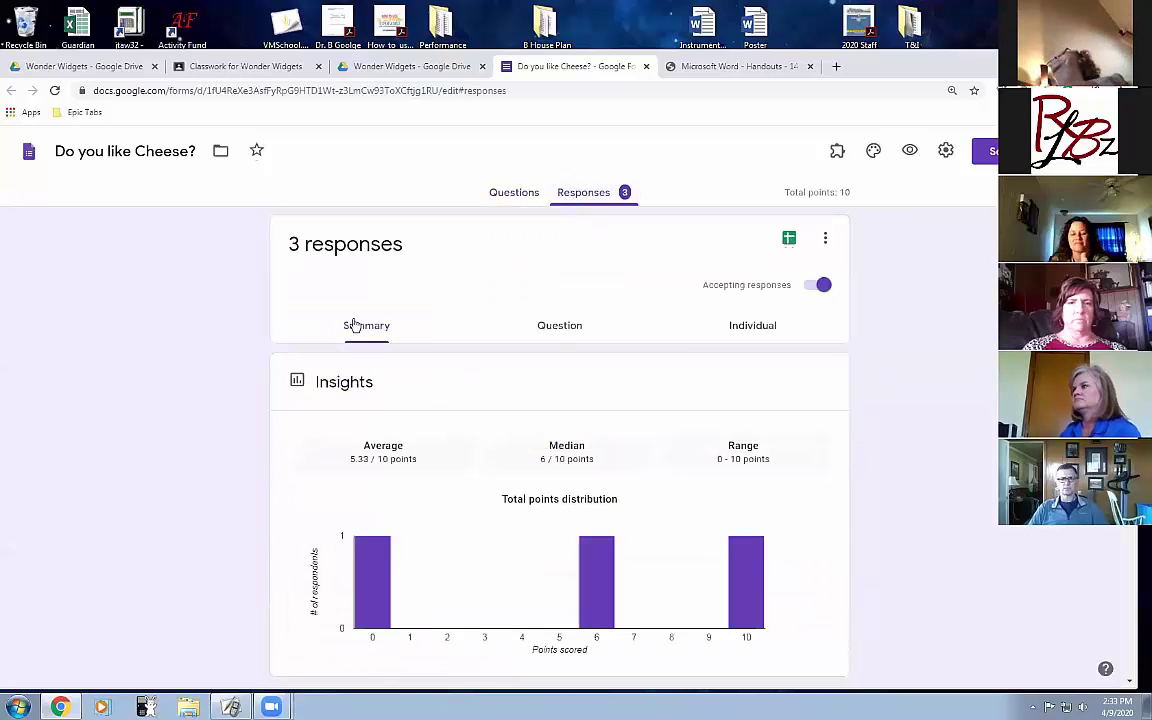
pyautogui.scroll(-8, 635, 522)
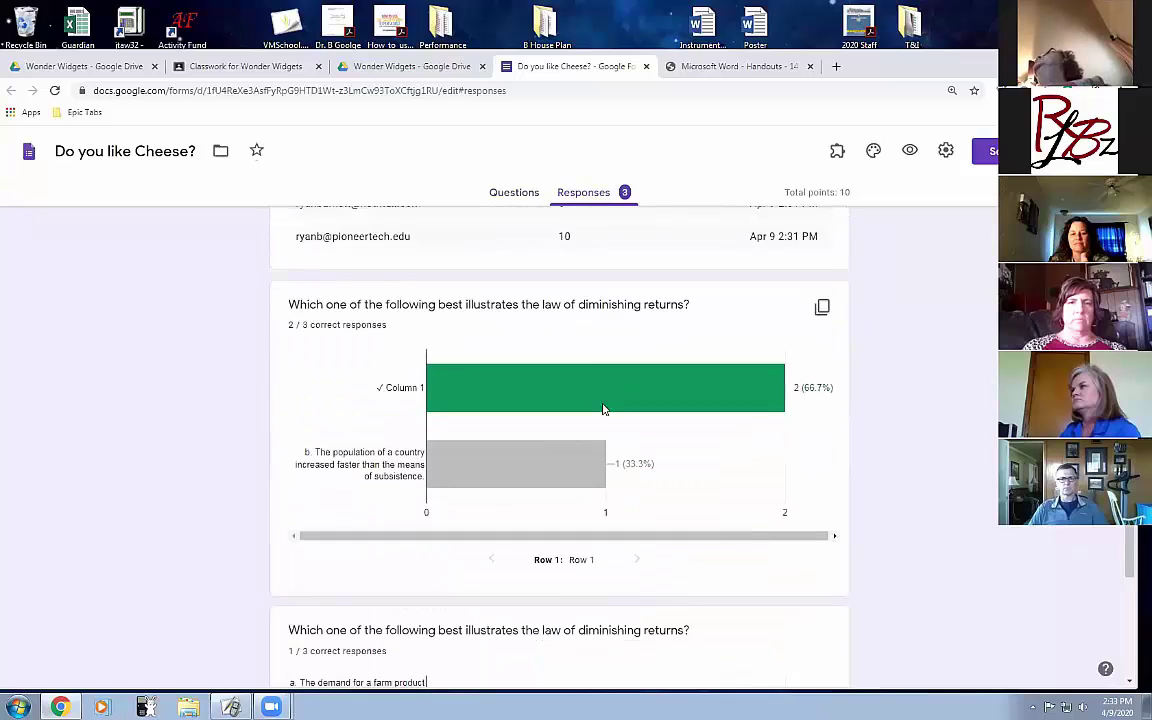
pyautogui.scroll(8, 625, 437)
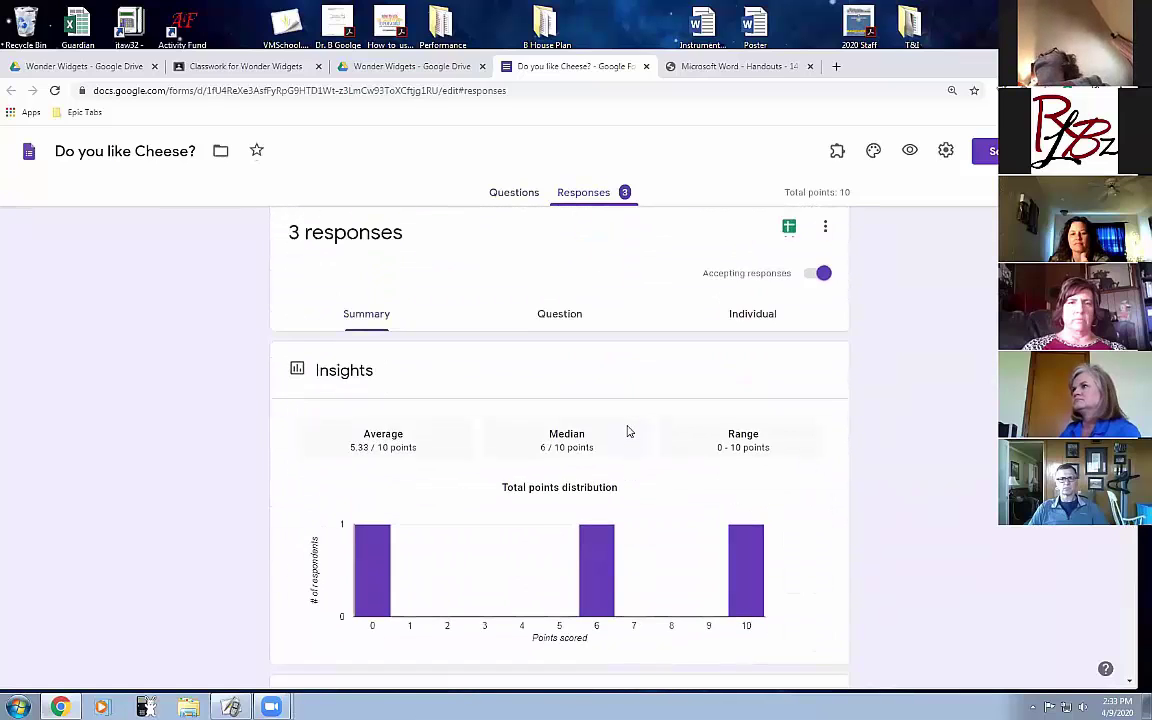
pyautogui.click(573, 331)
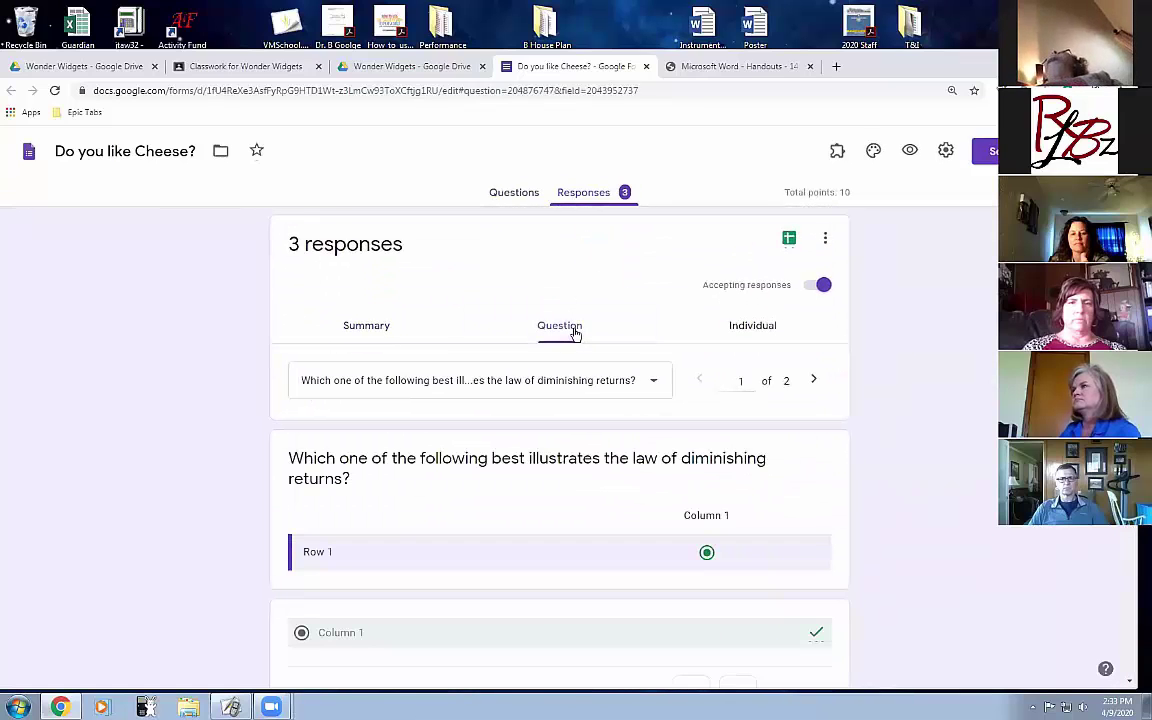
# - Examine the individual responses 1 to 3, checking each respondent's total score and graded answers
pyautogui.click(756, 331)
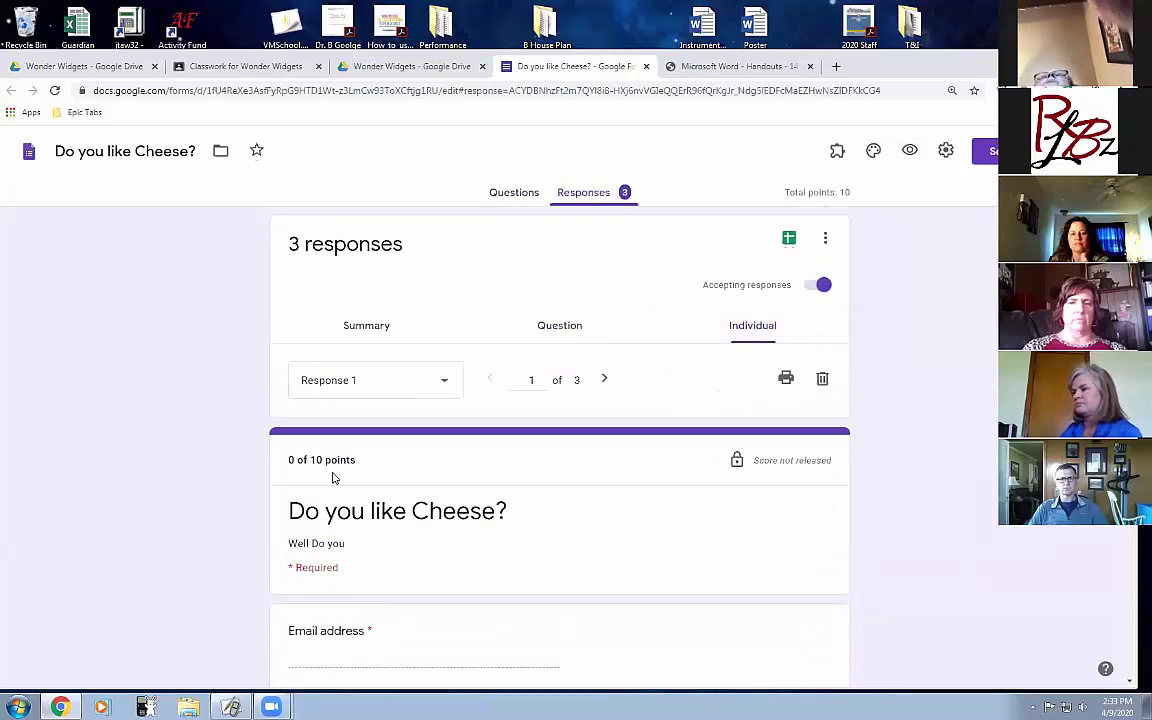
pyautogui.scroll(-2, 818, 507)
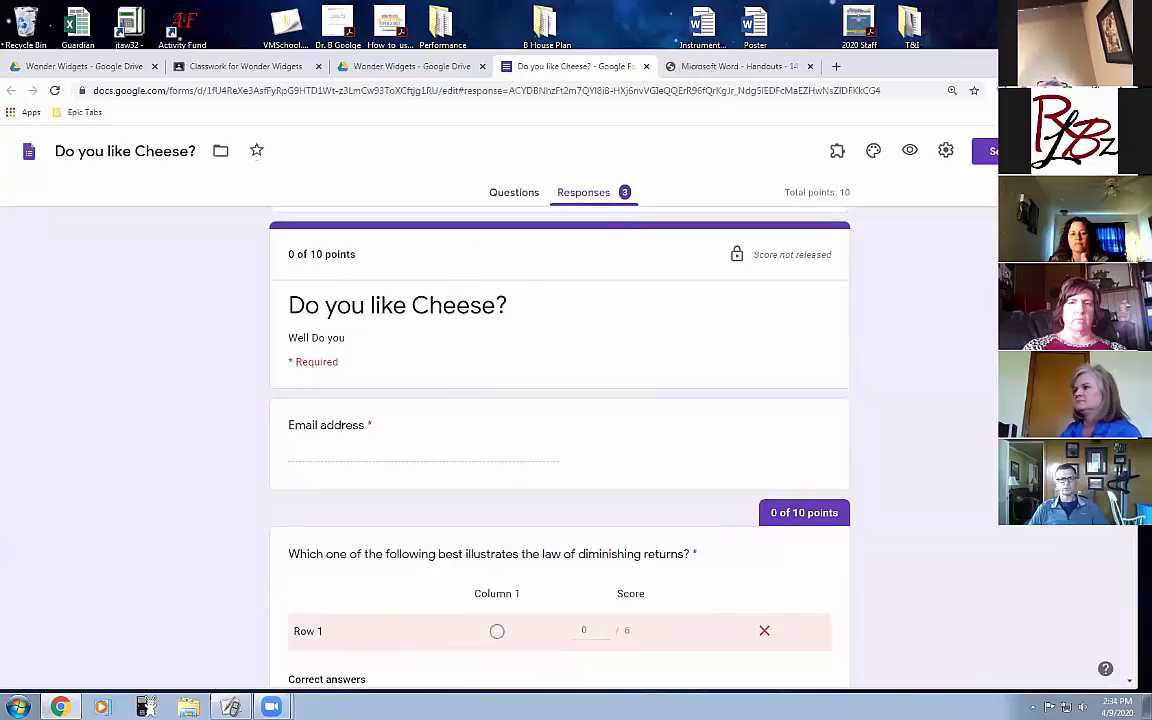
pyautogui.scroll(-4, 617, 527)
pyautogui.scroll(6, 666, 486)
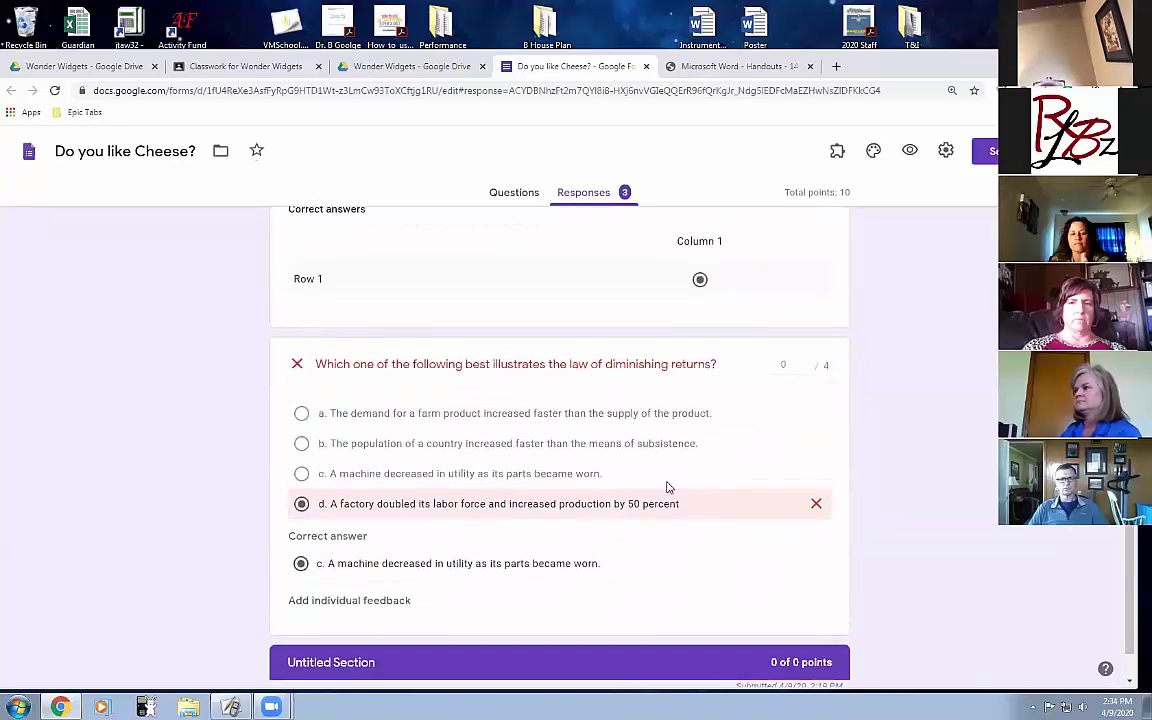
pyautogui.click(604, 379)
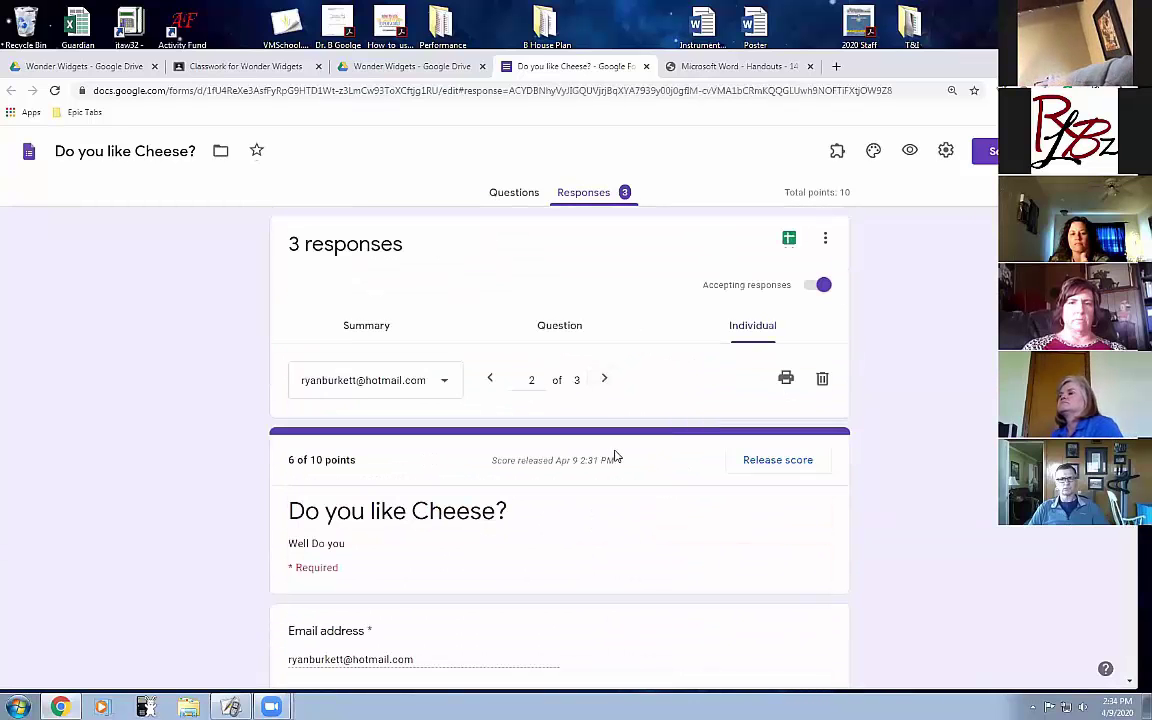
pyautogui.scroll(-6, 490, 548)
pyautogui.scroll(6, 499, 553)
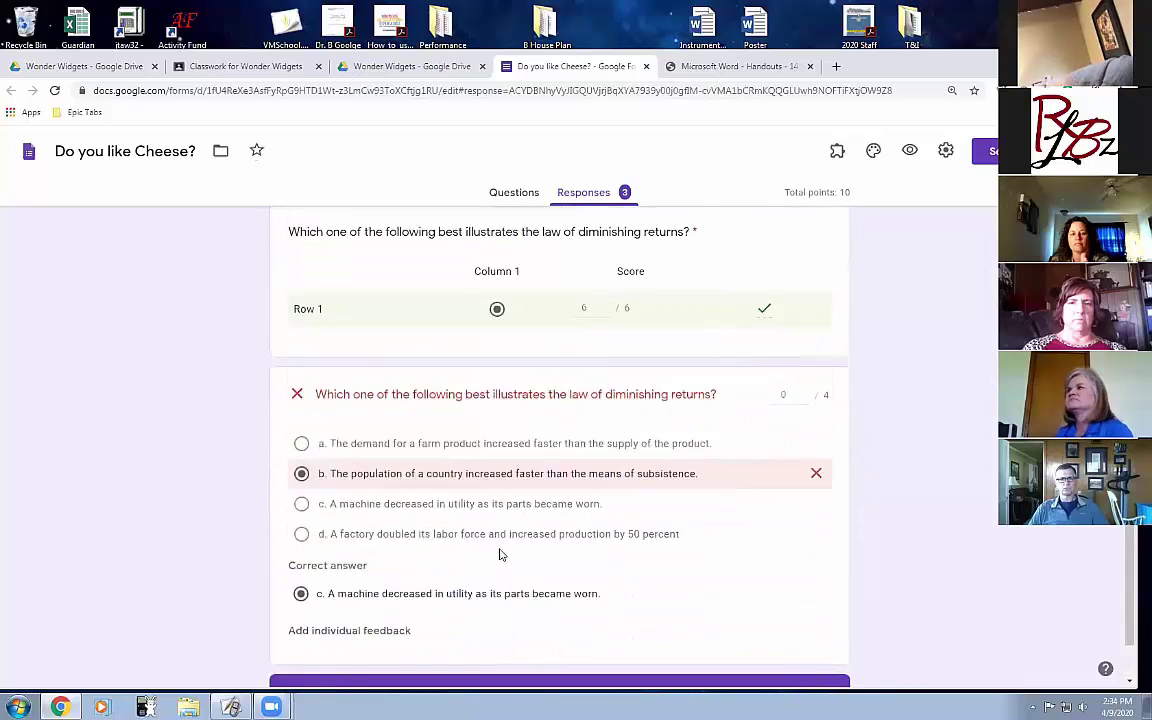
pyautogui.click(605, 379)
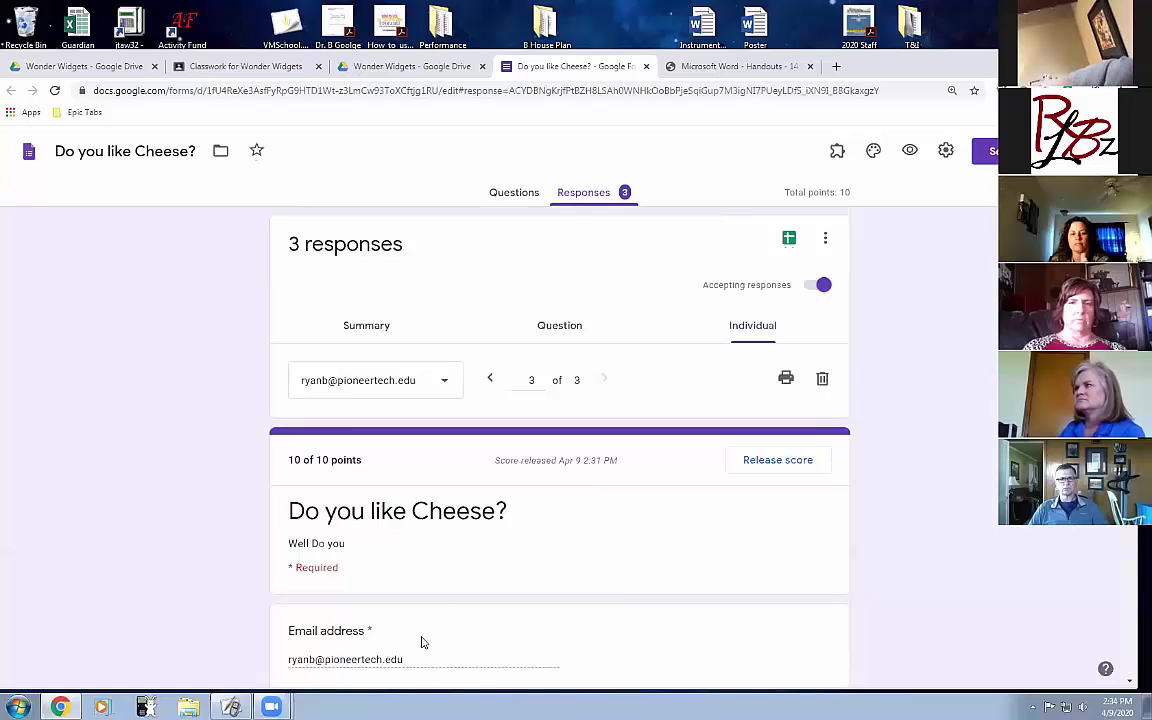
pyautogui.scroll(-3, 545, 525)
pyautogui.scroll(3, 560, 536)
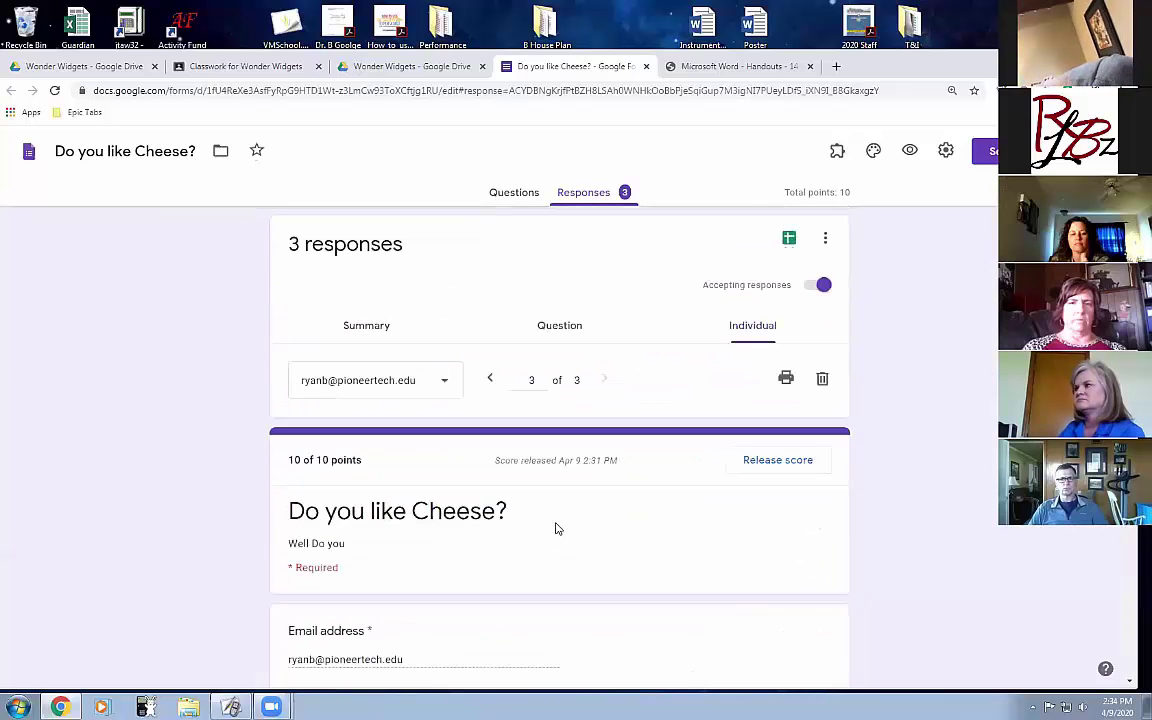
# - Create a new "Do you like Cheese? (Responses)" spreadsheet from the form and inspect the first response's timestamp, email, score and answer cells
pyautogui.click(789, 241)
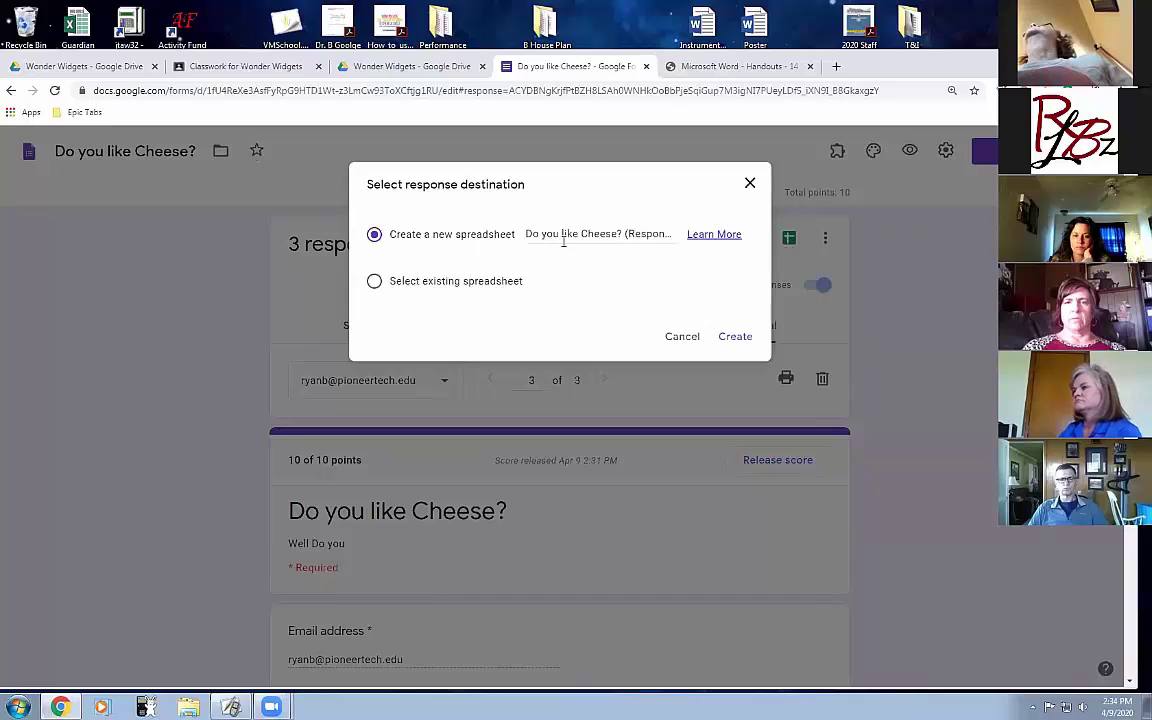
pyautogui.click(736, 338)
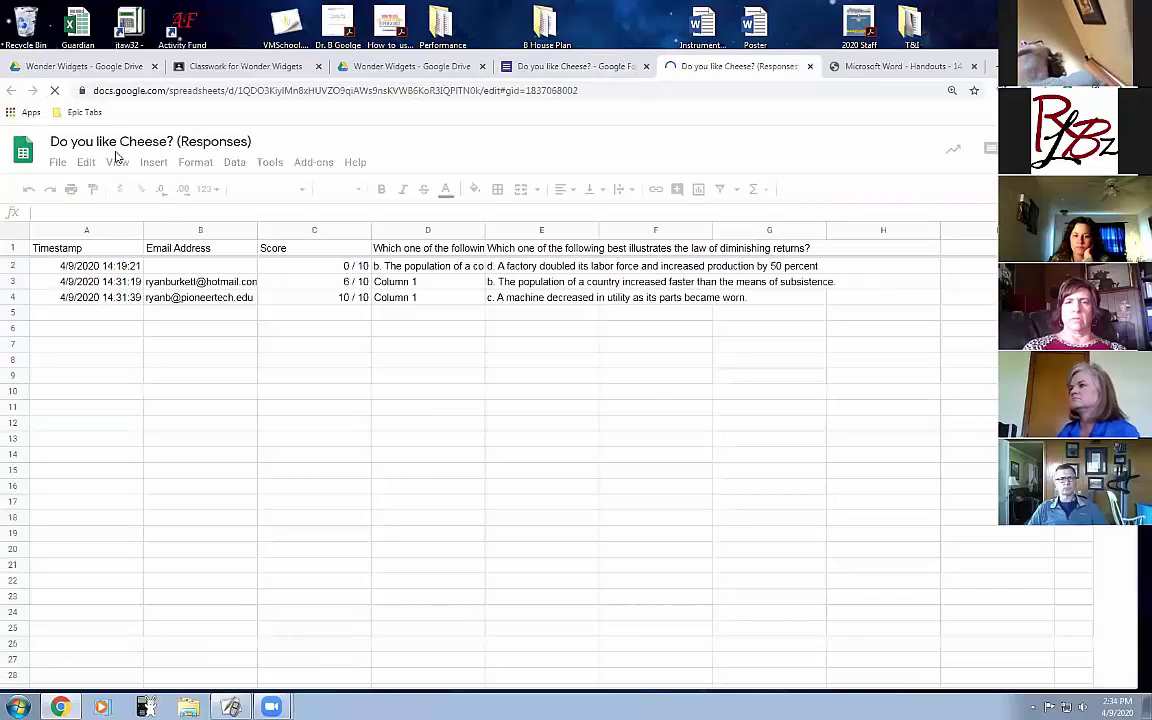
pyautogui.click(78, 272)
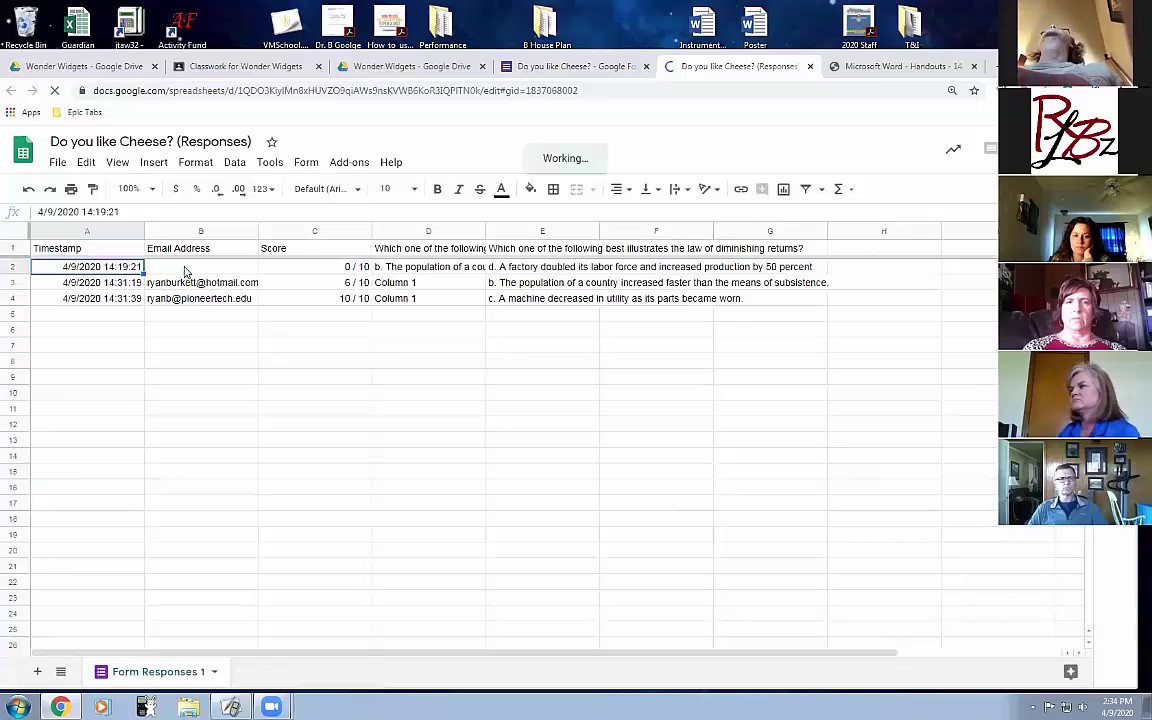
pyautogui.click(216, 268)
pyautogui.click(327, 269)
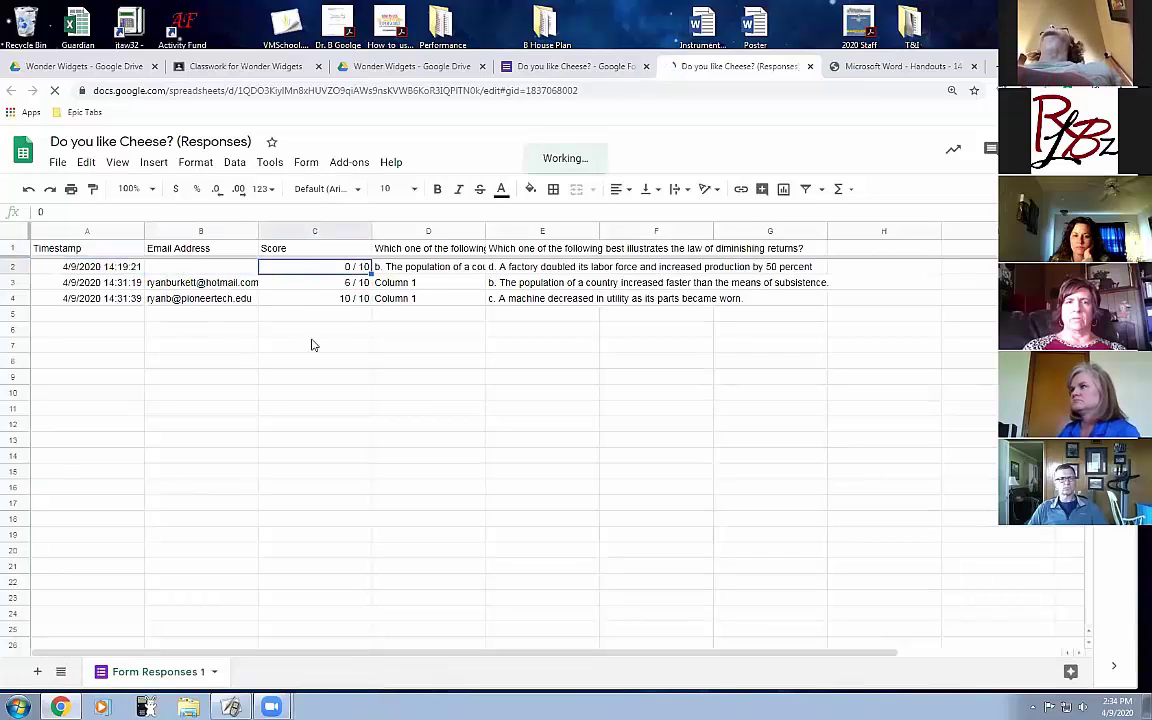
pyautogui.click(432, 267)
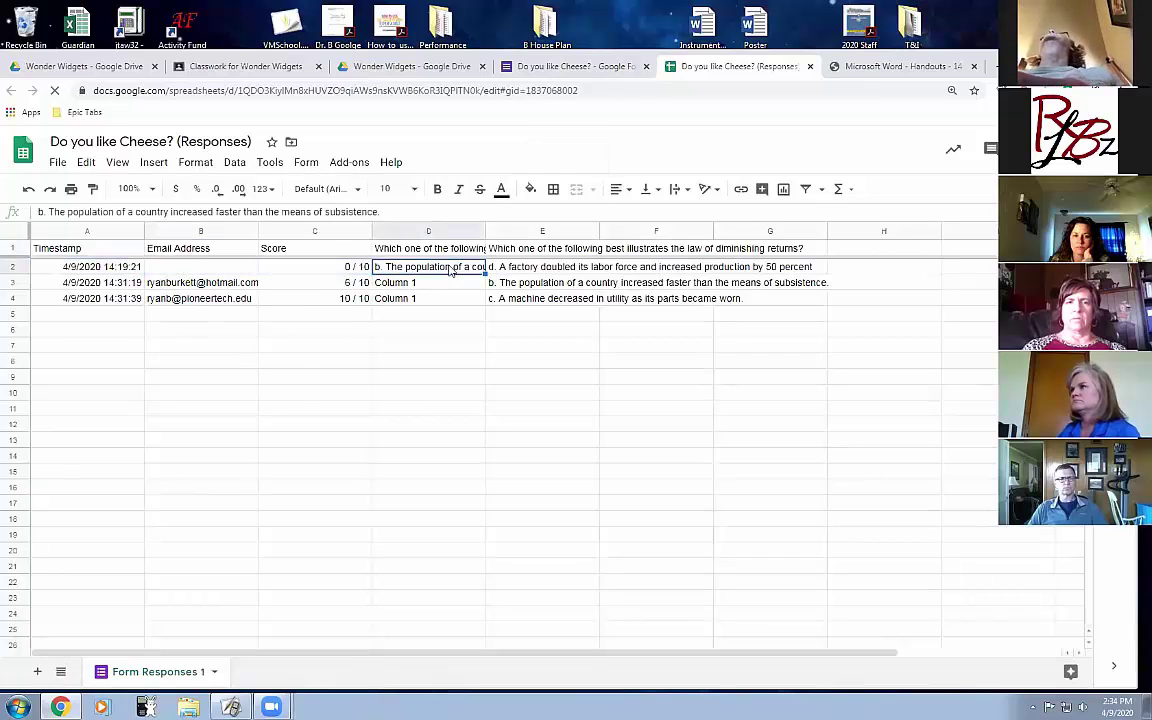
pyautogui.click(568, 270)
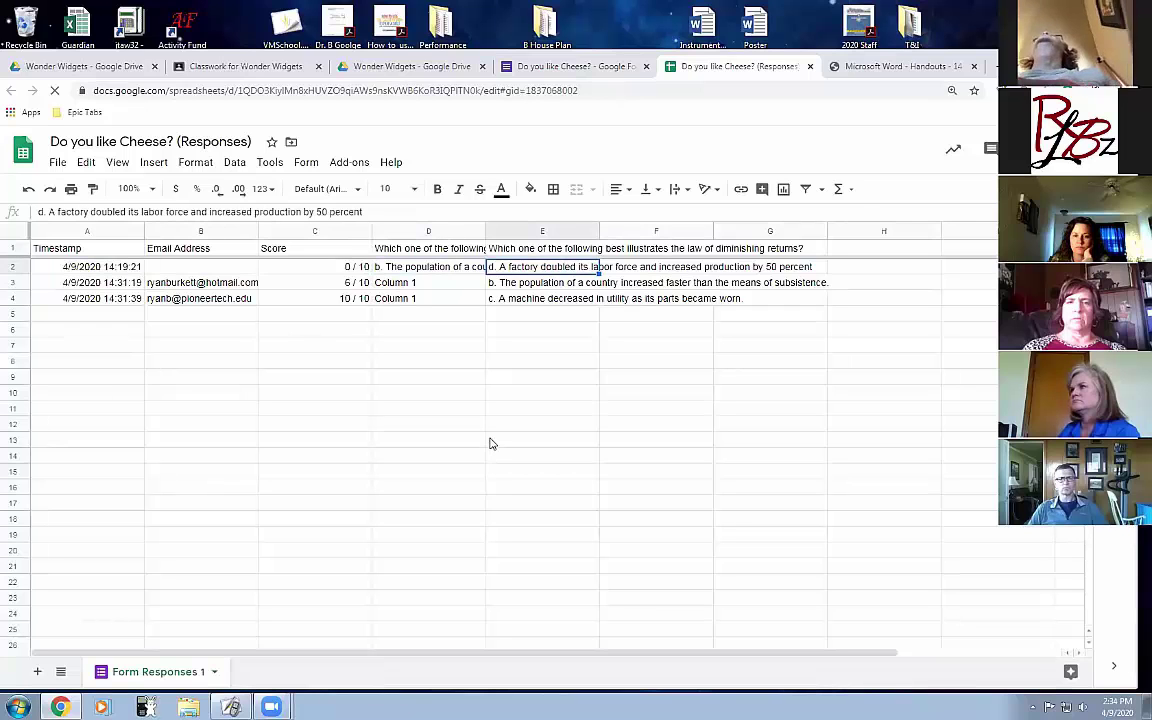
# - Open the responses spreadsheet from the Wonder Widgets folder in Drive
pyautogui.click(362, 66)
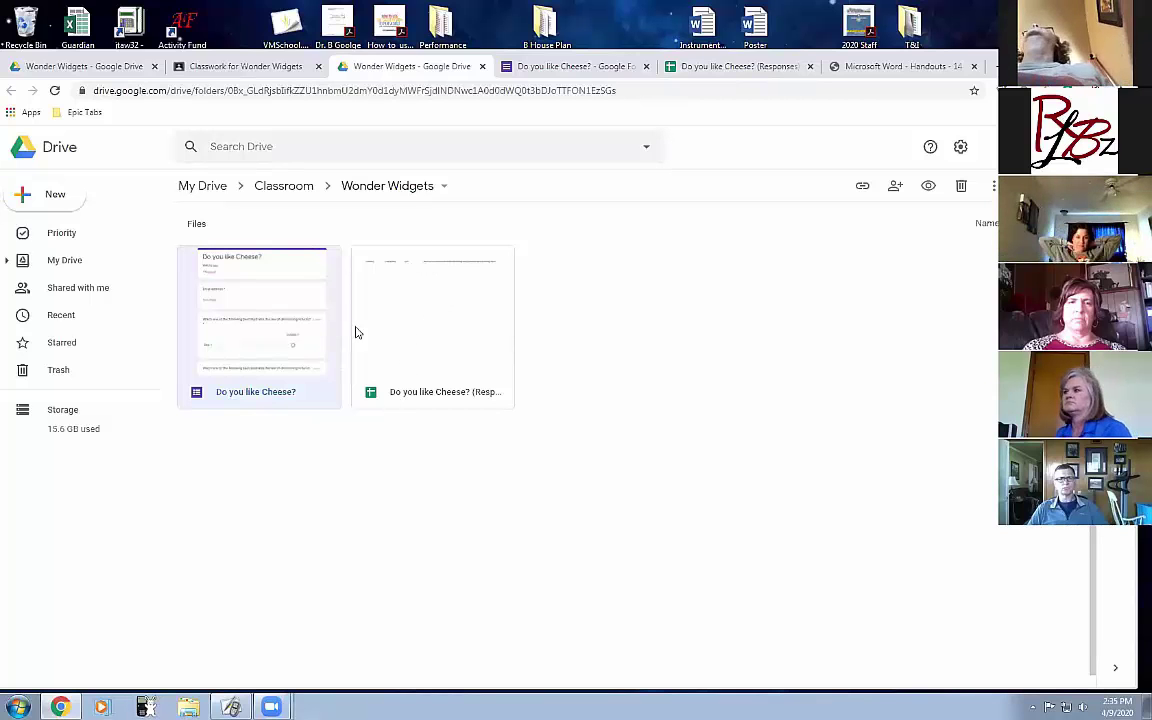
pyautogui.doubleClick(411, 314)
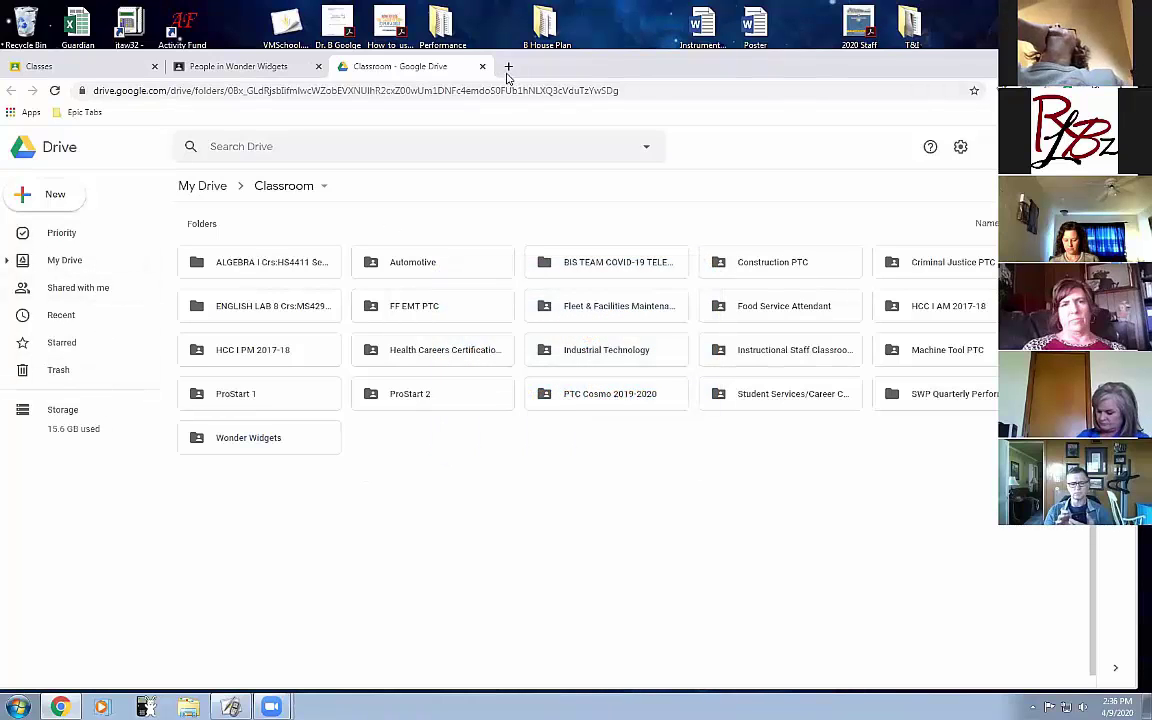
# - Switch to Wonder Widgets in Classroom, view the form attached to First Assignment under Unit1, and close the form
pyautogui.click(228, 62)
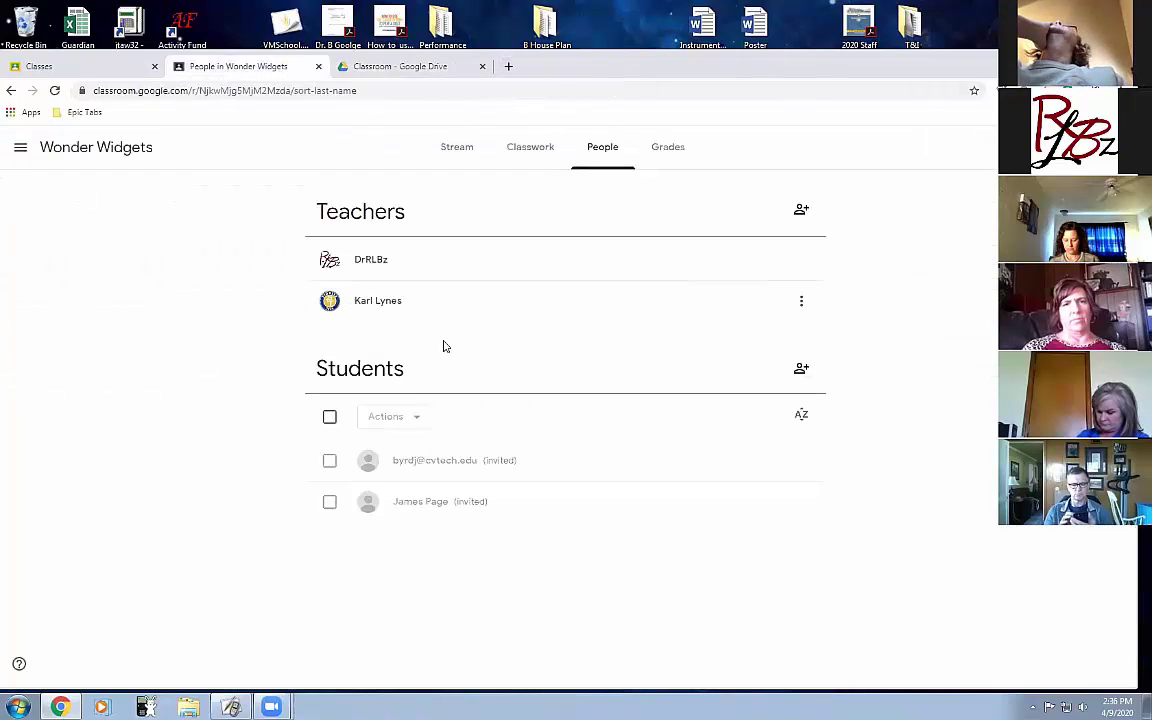
pyautogui.click(514, 146)
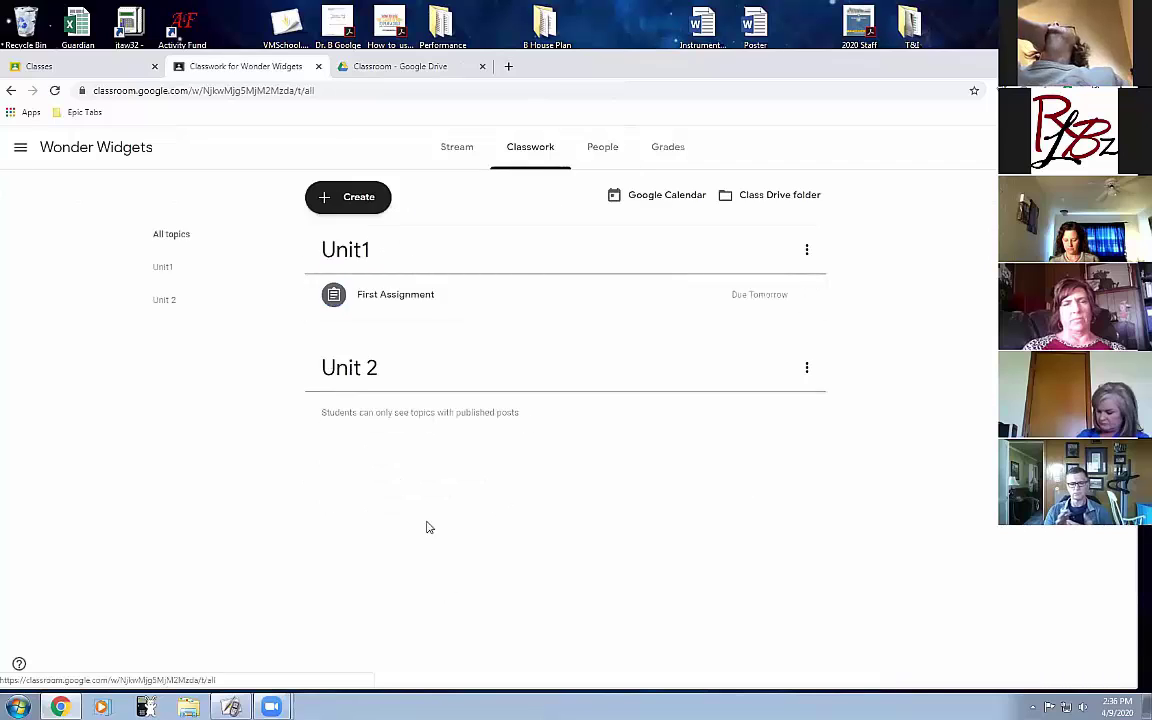
pyautogui.click(409, 297)
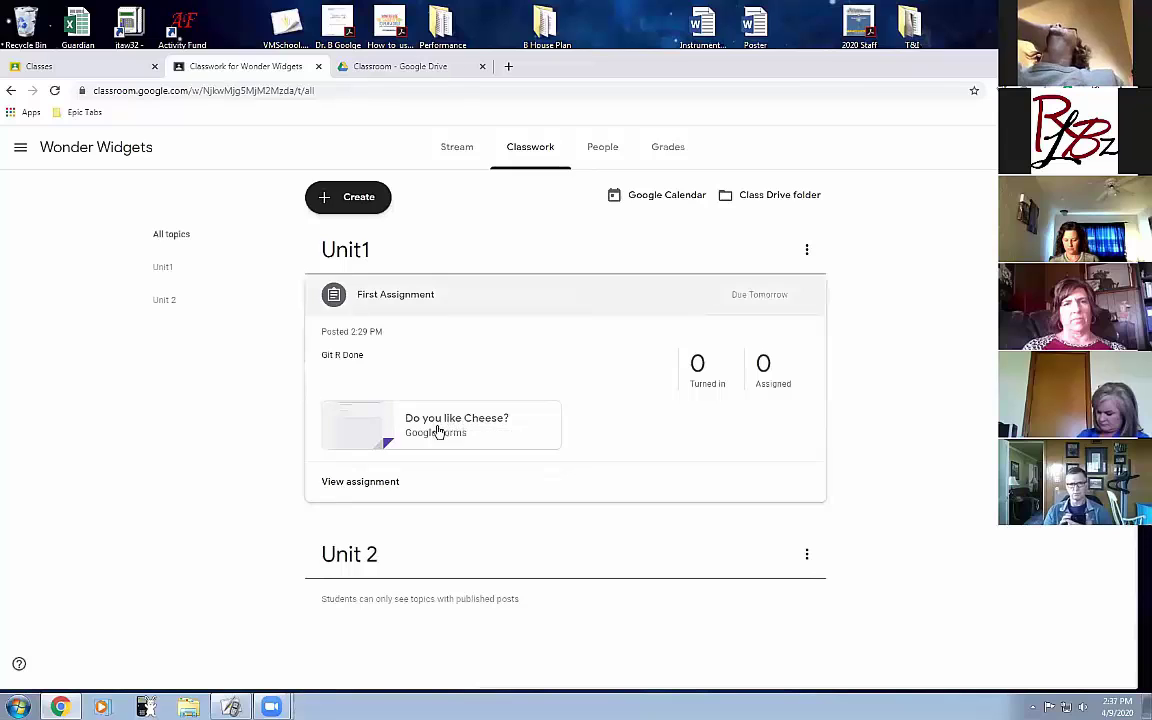
pyautogui.click(455, 432)
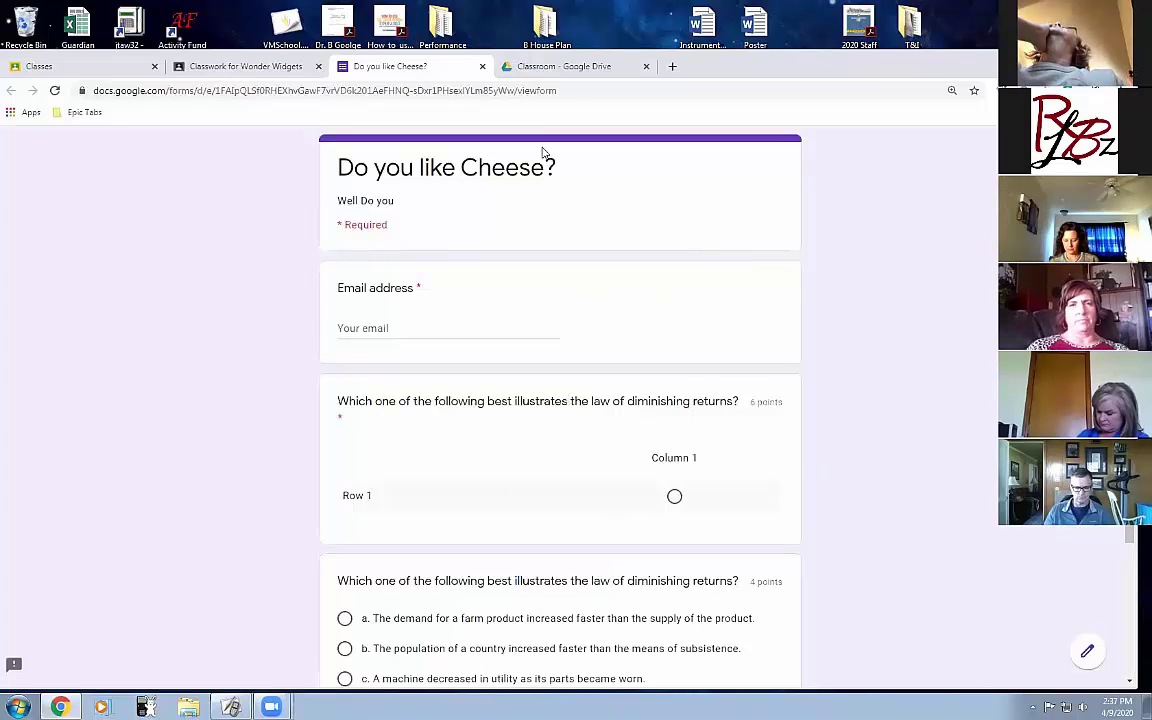
pyautogui.click(482, 66)
# - View the sharing settings of the "Do you like Cheese?" form in Drive's Wonder Widgets folder
pyautogui.click(400, 66)
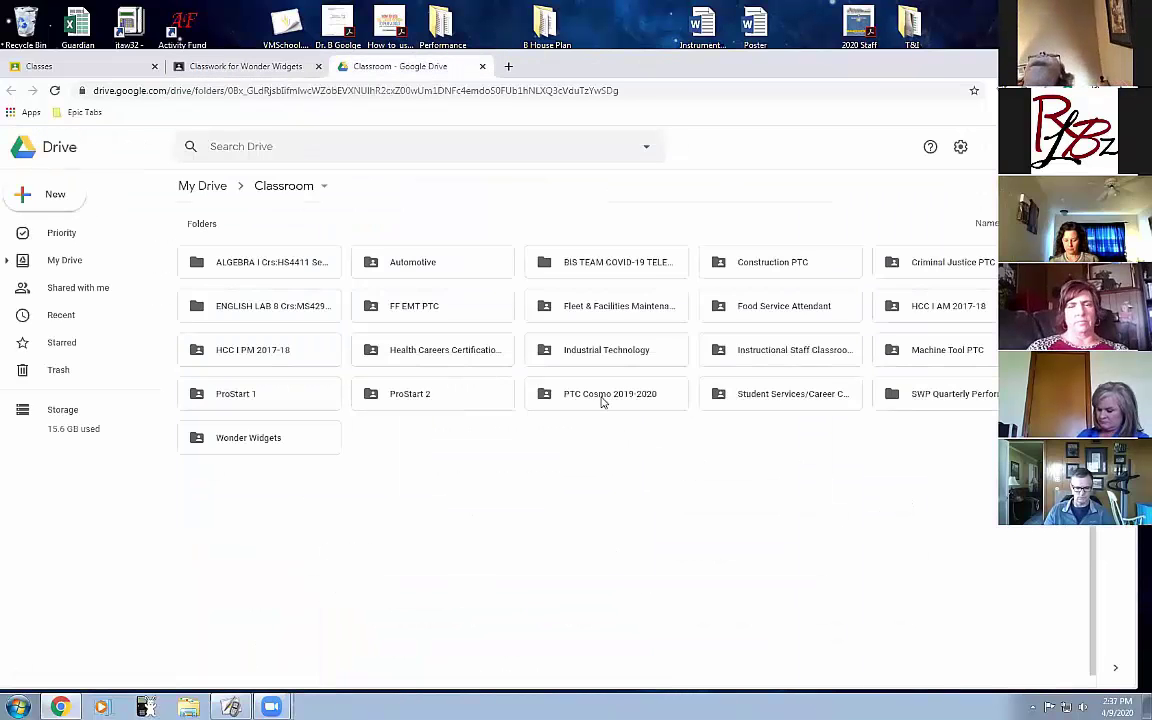
pyautogui.doubleClick(242, 442)
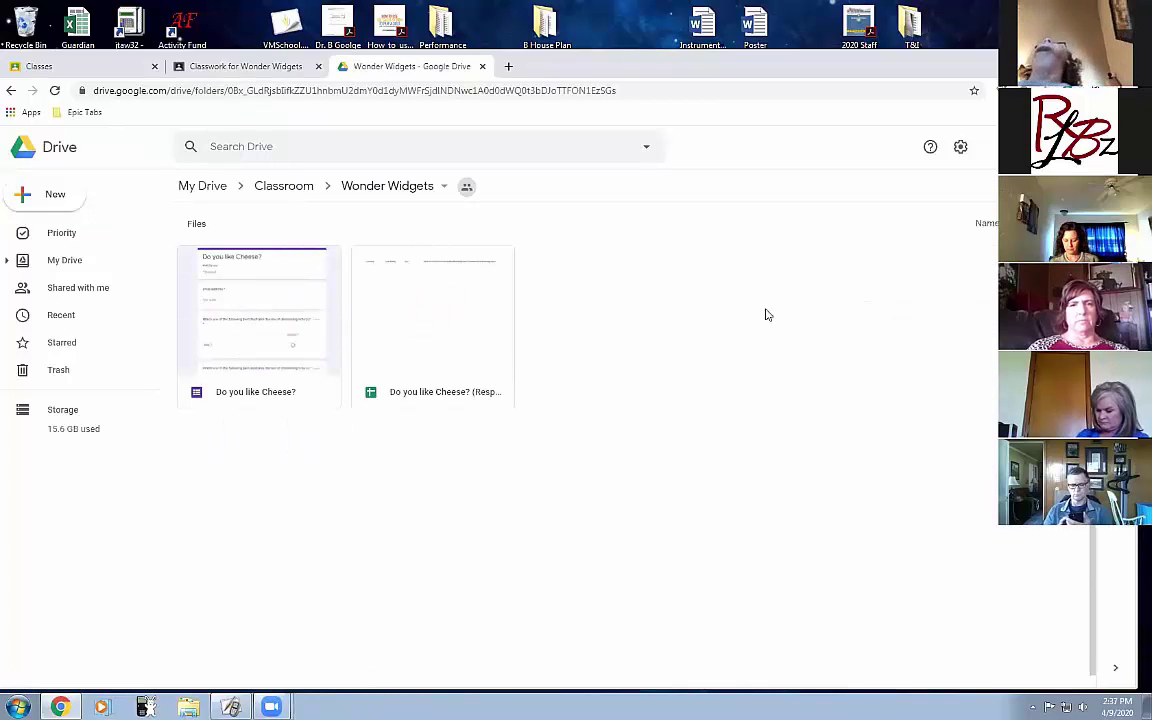
pyautogui.click(249, 296)
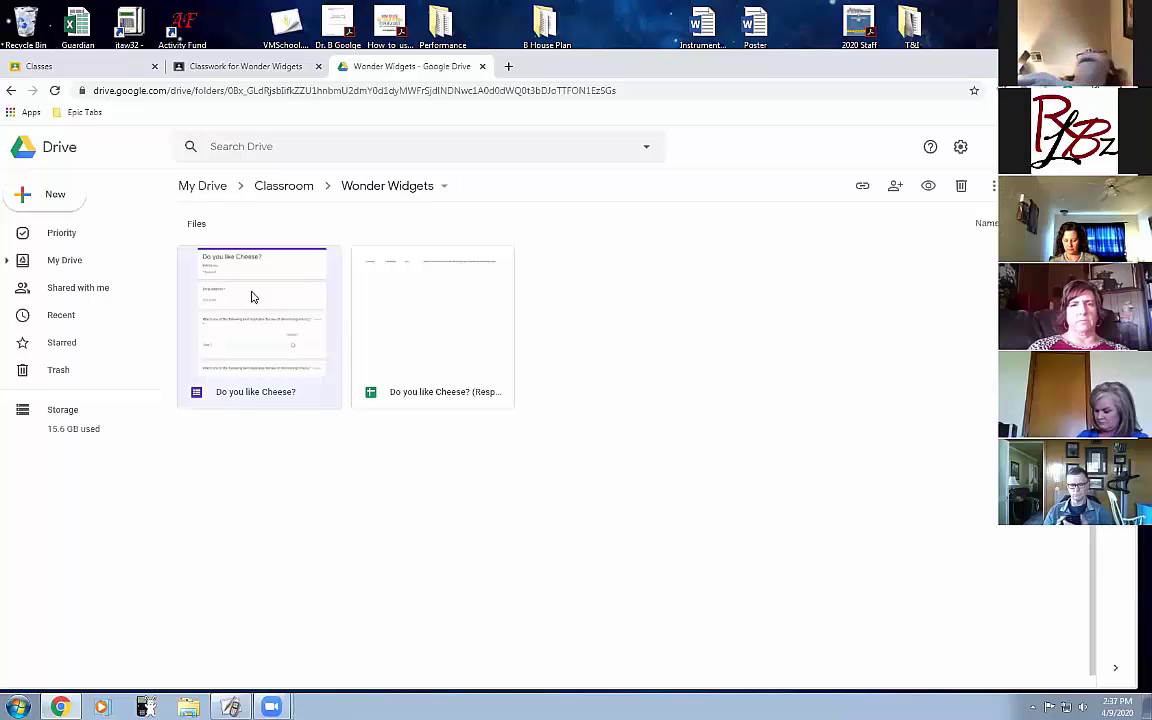
pyautogui.rightClick(249, 296)
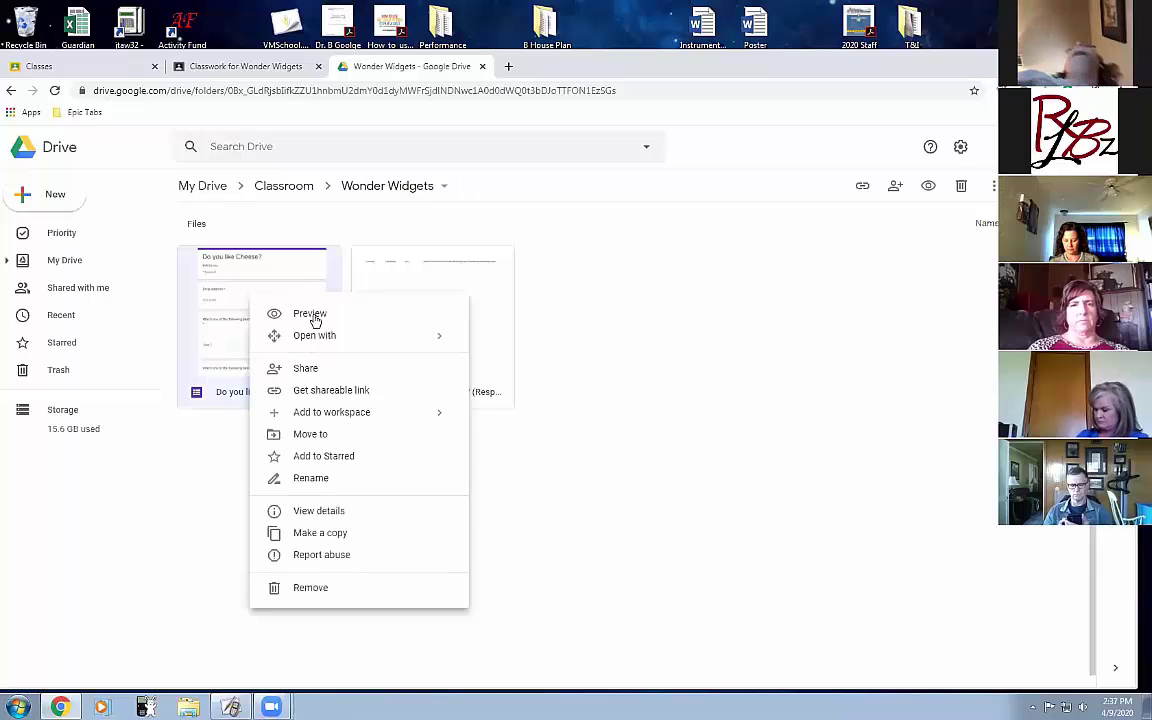
pyautogui.click(347, 370)
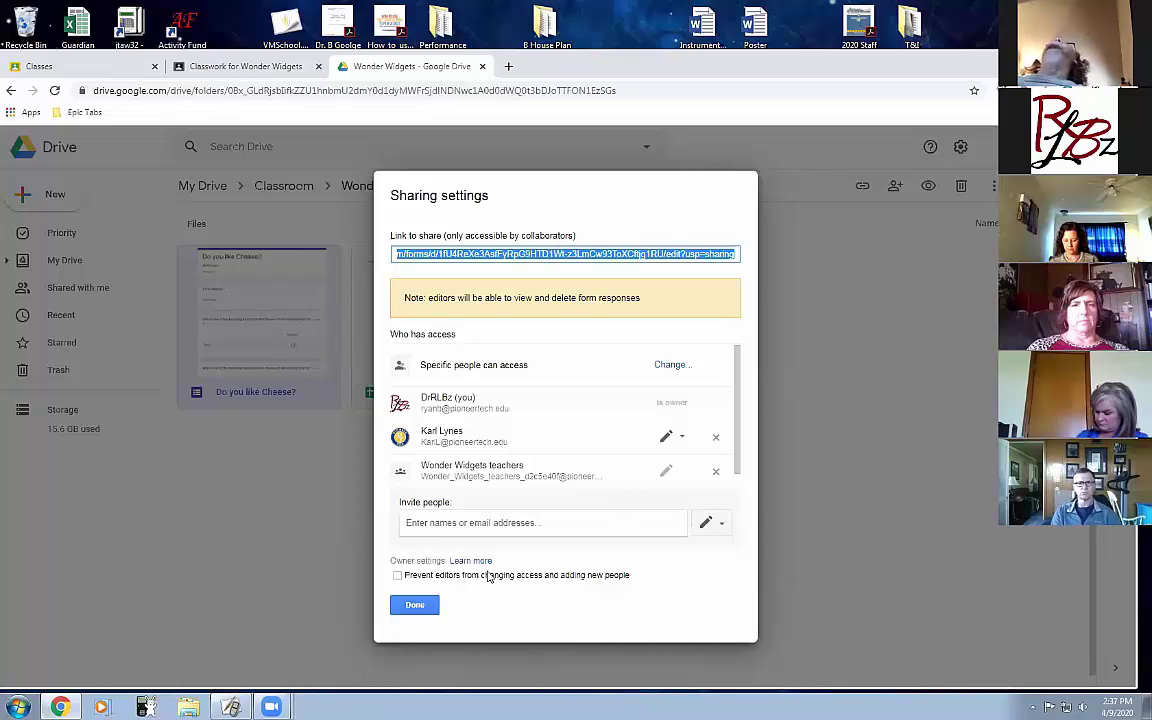
pyautogui.click(928, 437)
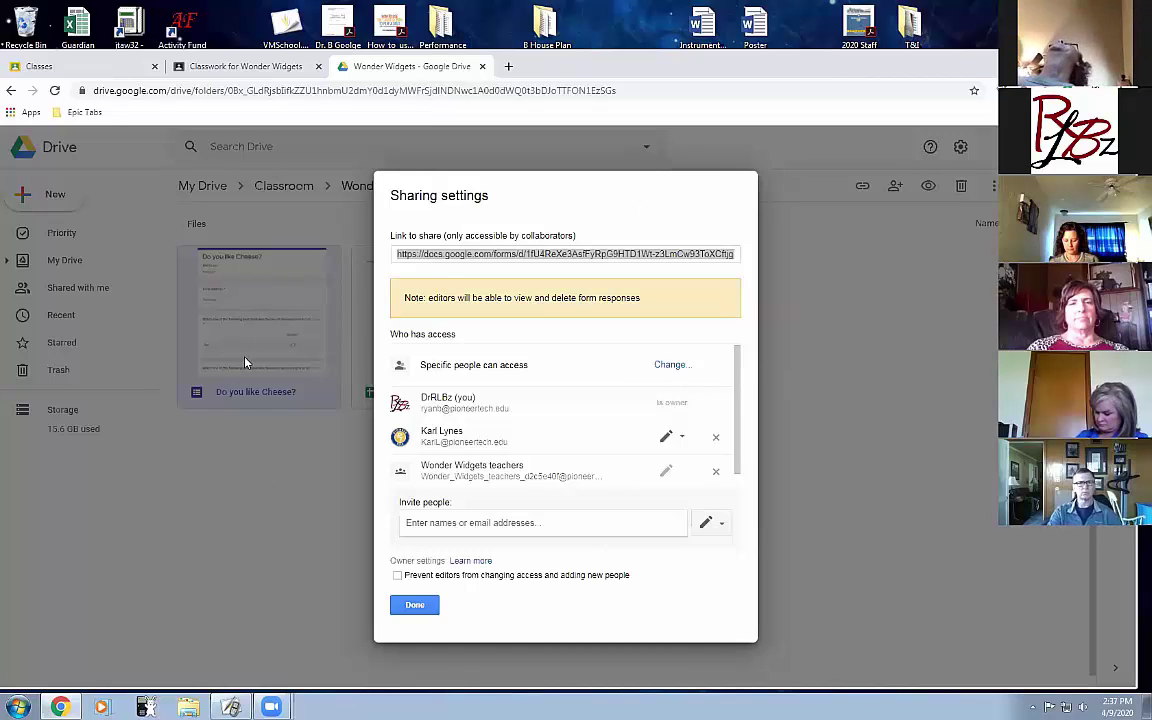
# - Return to the Wonder Widgets folder in Drive and select the "Do you like Cheese?" responses spreadsheet
pyautogui.click(245, 66)
pyautogui.click(391, 66)
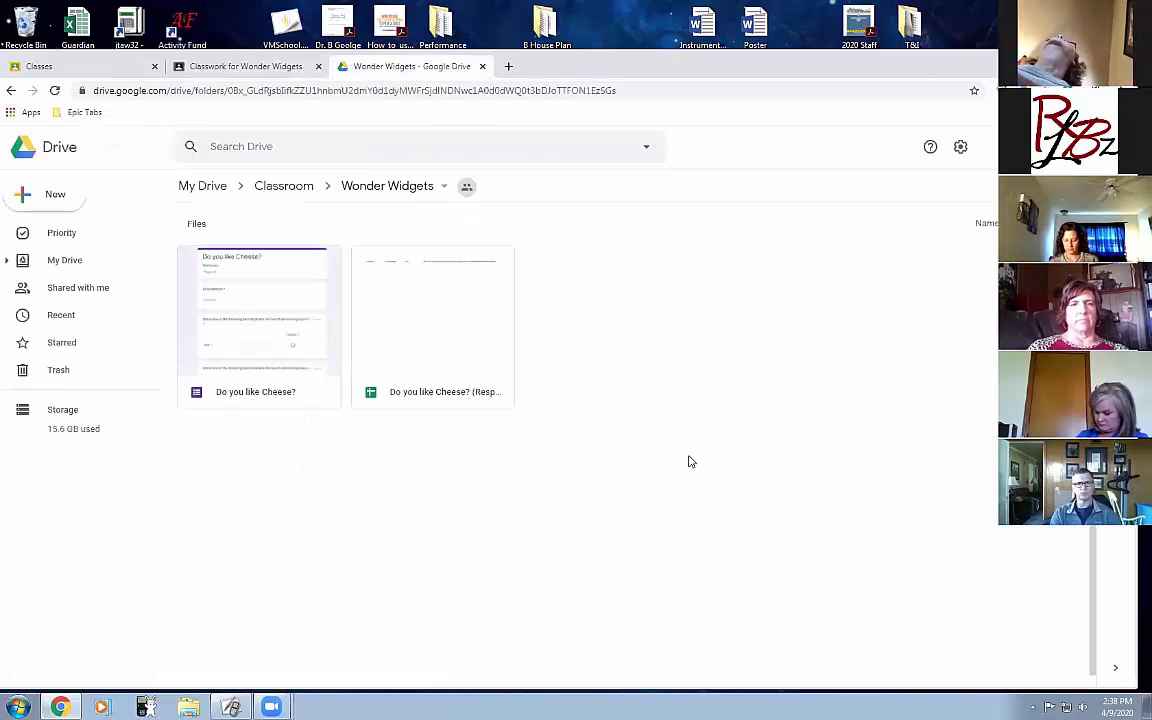
pyautogui.click(448, 320)
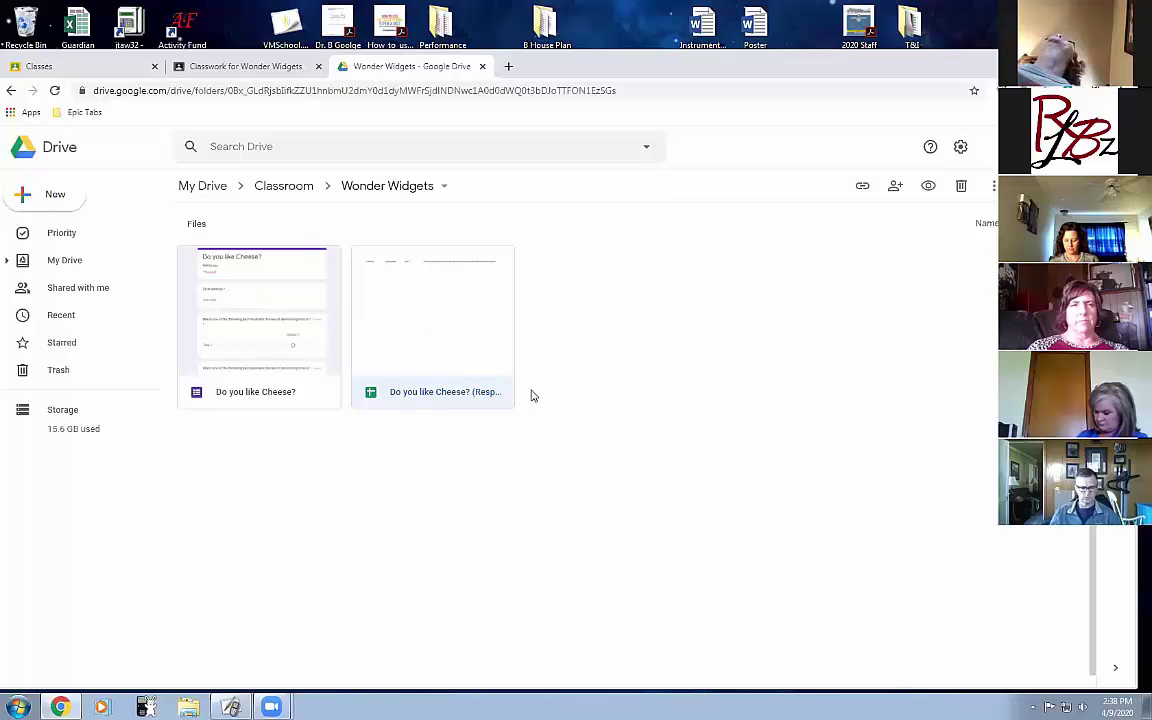
# - Open sharing for the "Do you like Cheese?" responses spreadsheet and add the colleague from the suggested contacts as an invitee
pyautogui.rightClick(459, 321)
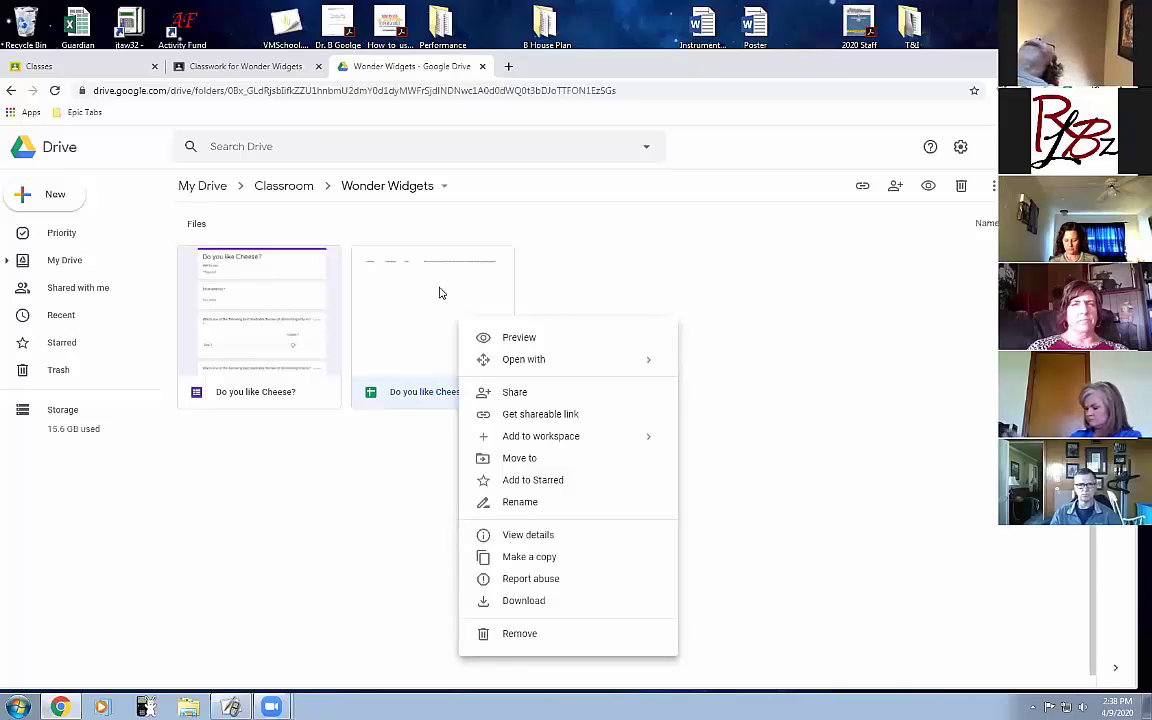
pyautogui.click(471, 298)
pyautogui.rightClick(473, 298)
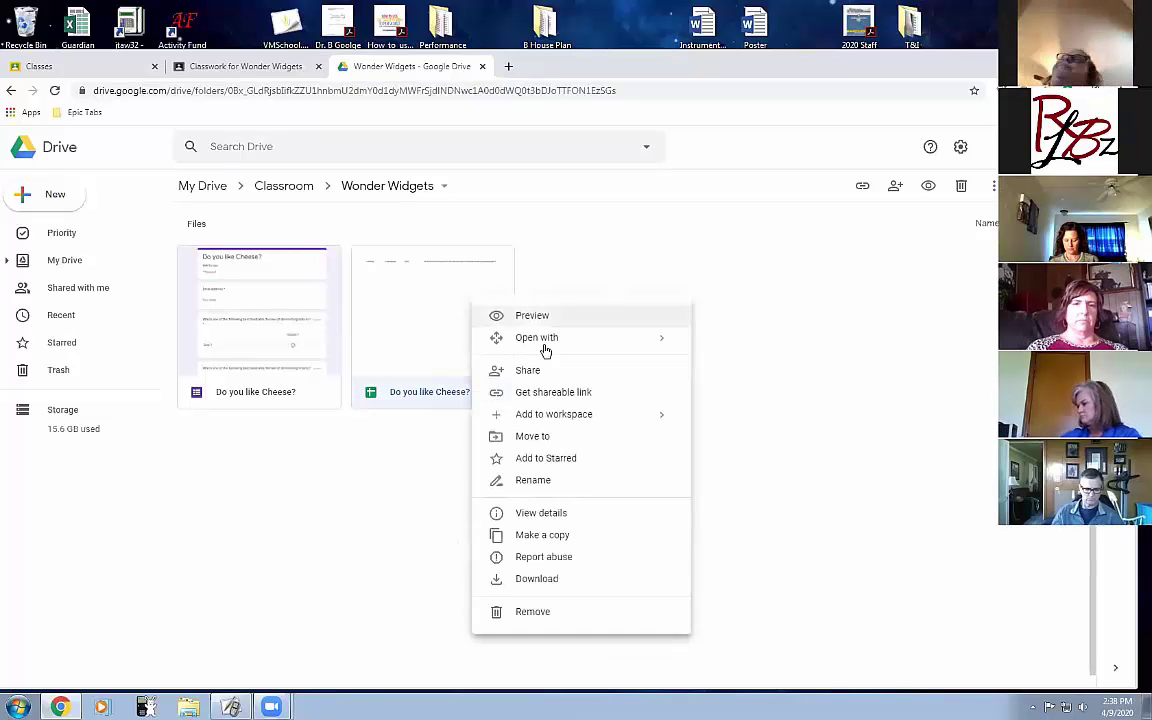
pyautogui.click(535, 376)
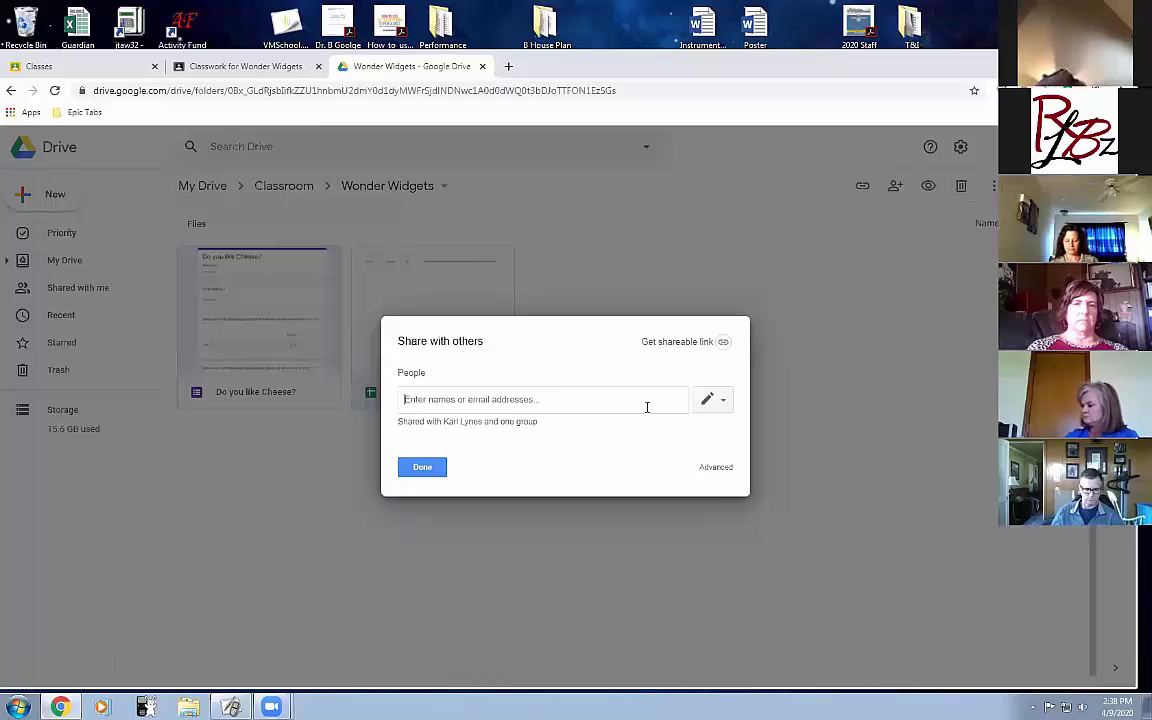
pyautogui.write('kel')
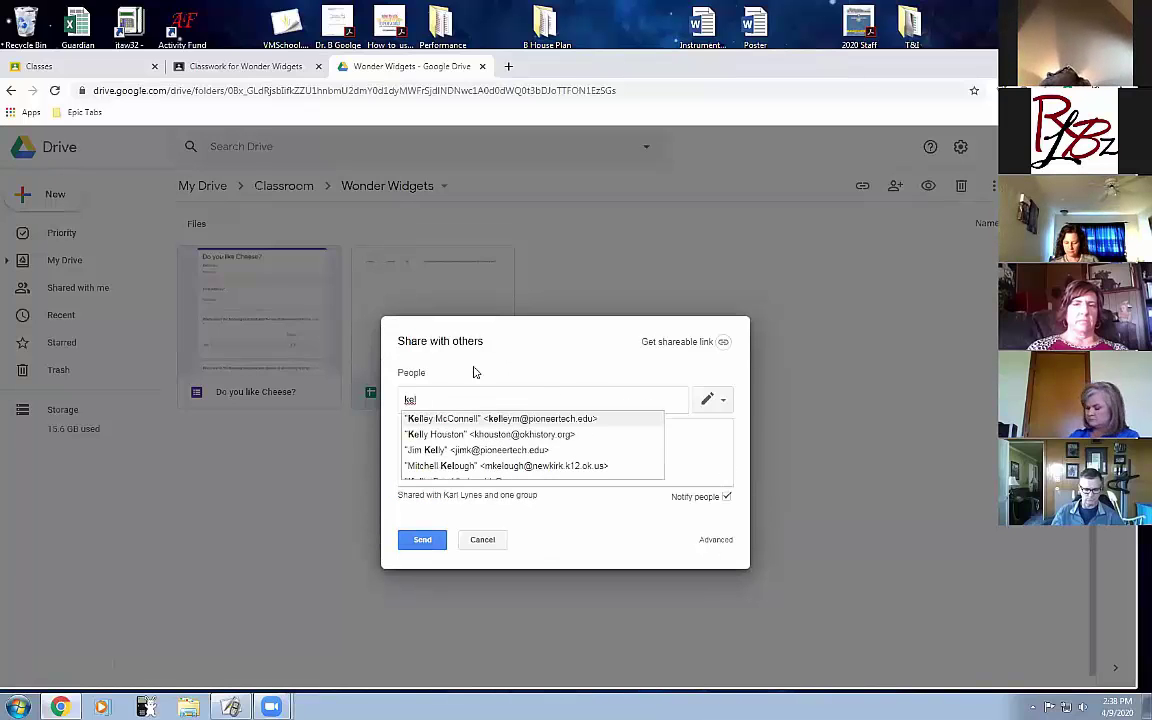
pyautogui.click(470, 420)
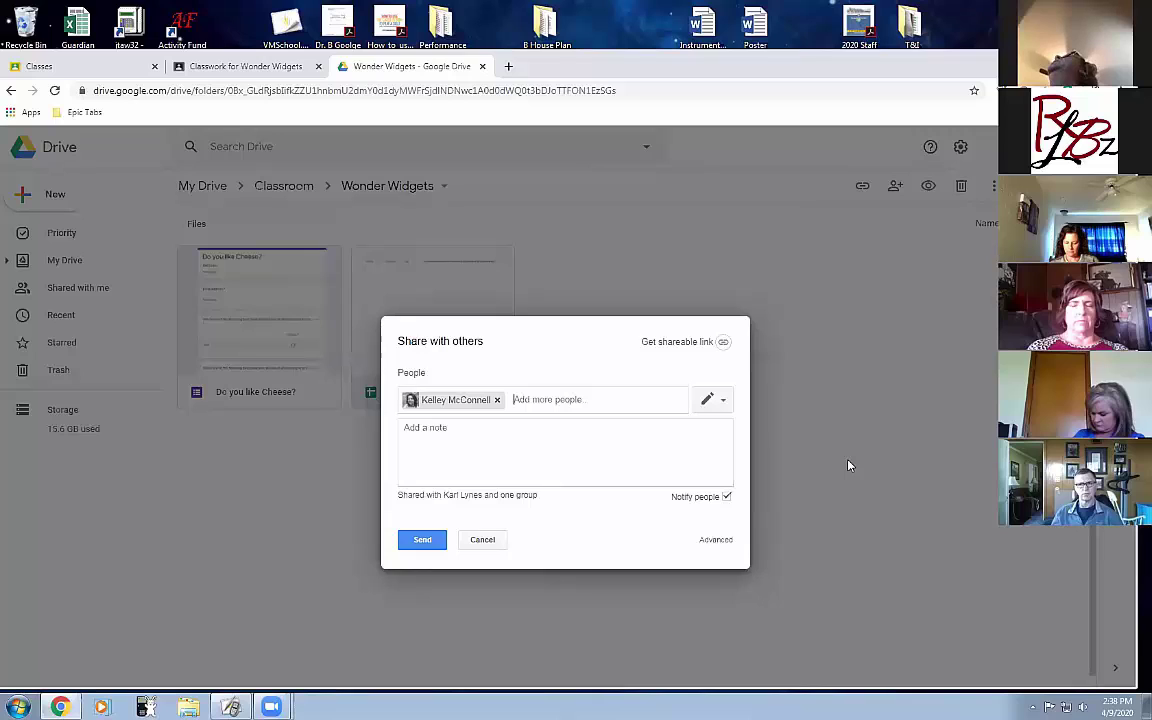
# - In the advanced sharing settings, try Can comment for the existing individual collaborator and set their access to Can view
pyautogui.click(718, 541)
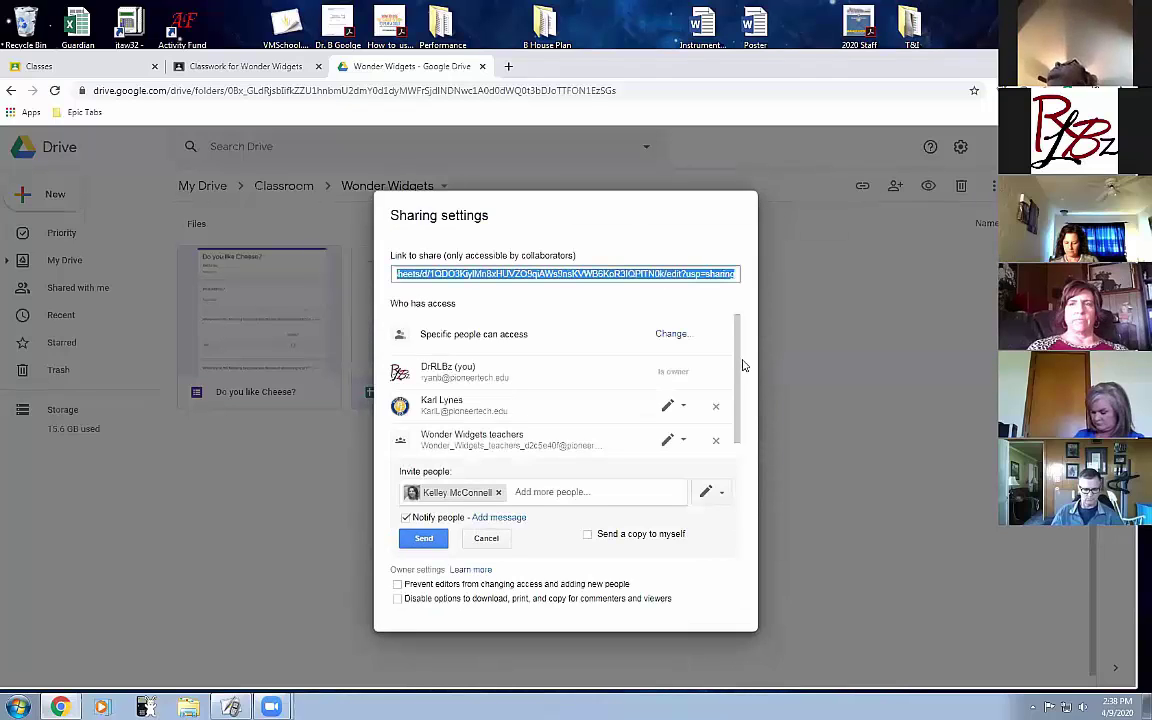
pyautogui.moveTo(739, 364); pyautogui.dragTo(739, 378)
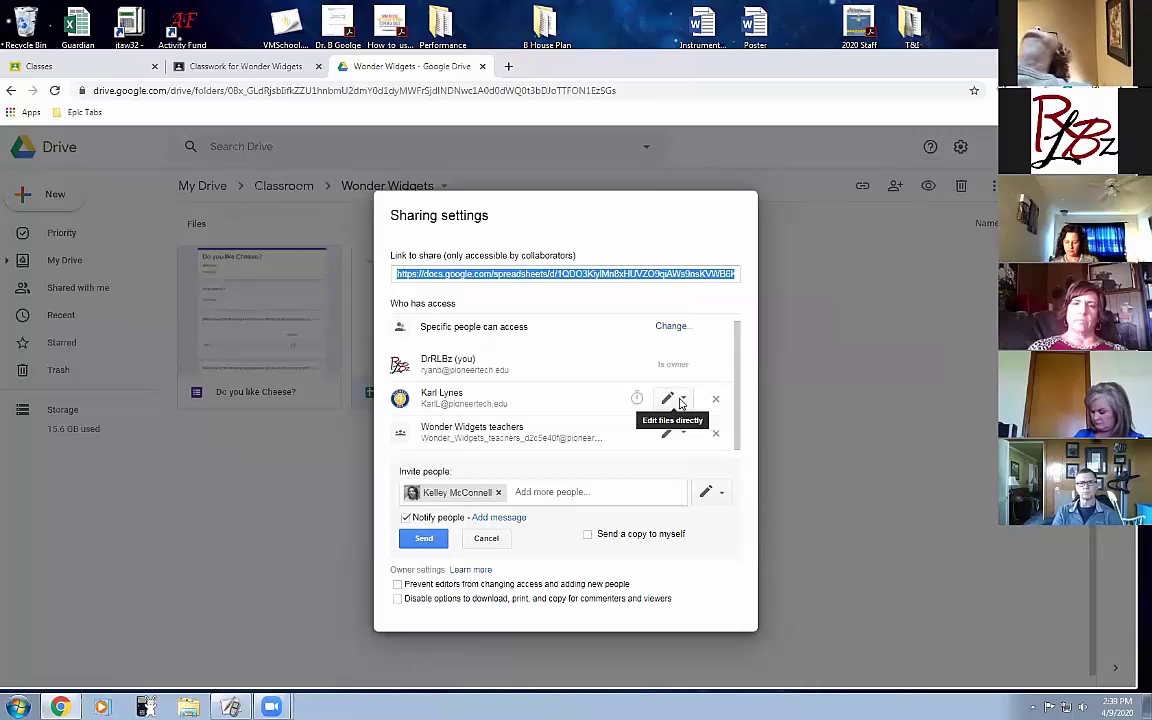
pyautogui.click(680, 401)
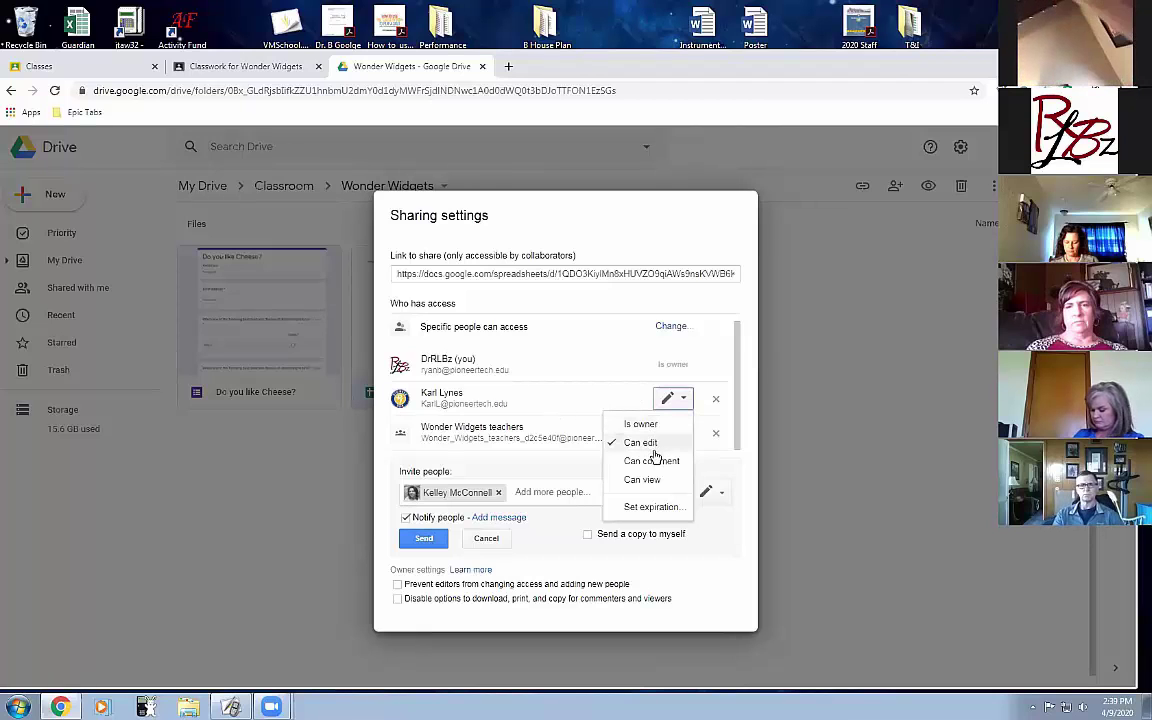
pyautogui.click(651, 461)
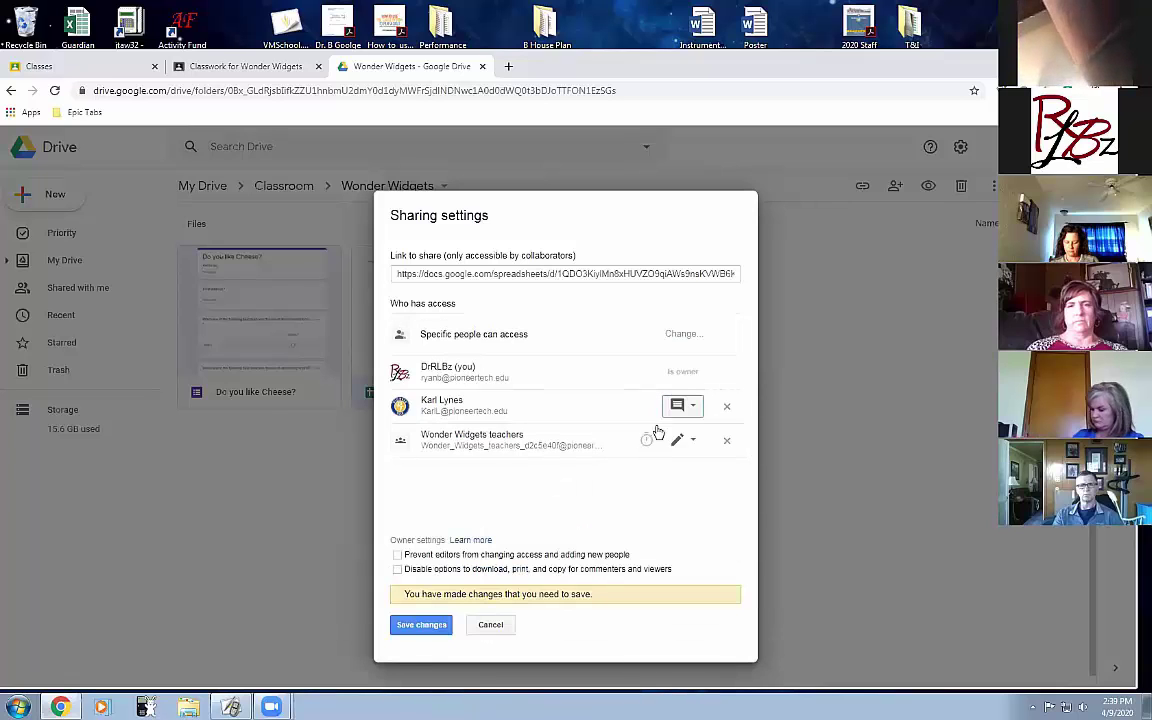
pyautogui.click(690, 409)
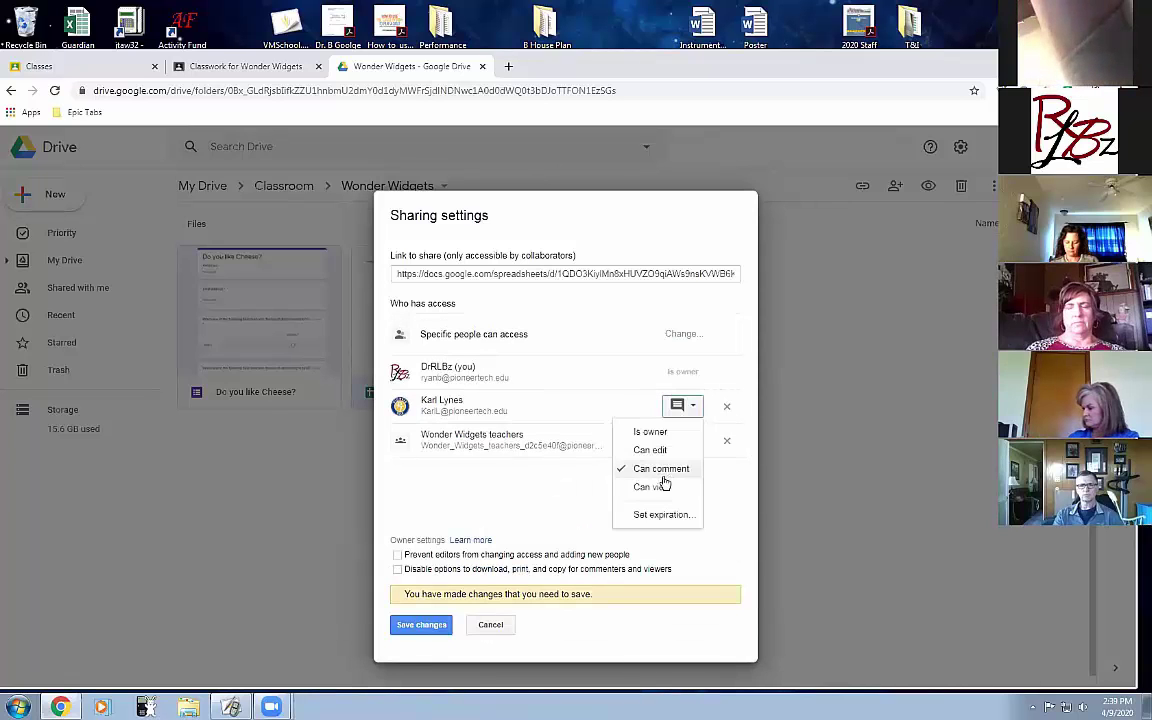
pyautogui.click(658, 485)
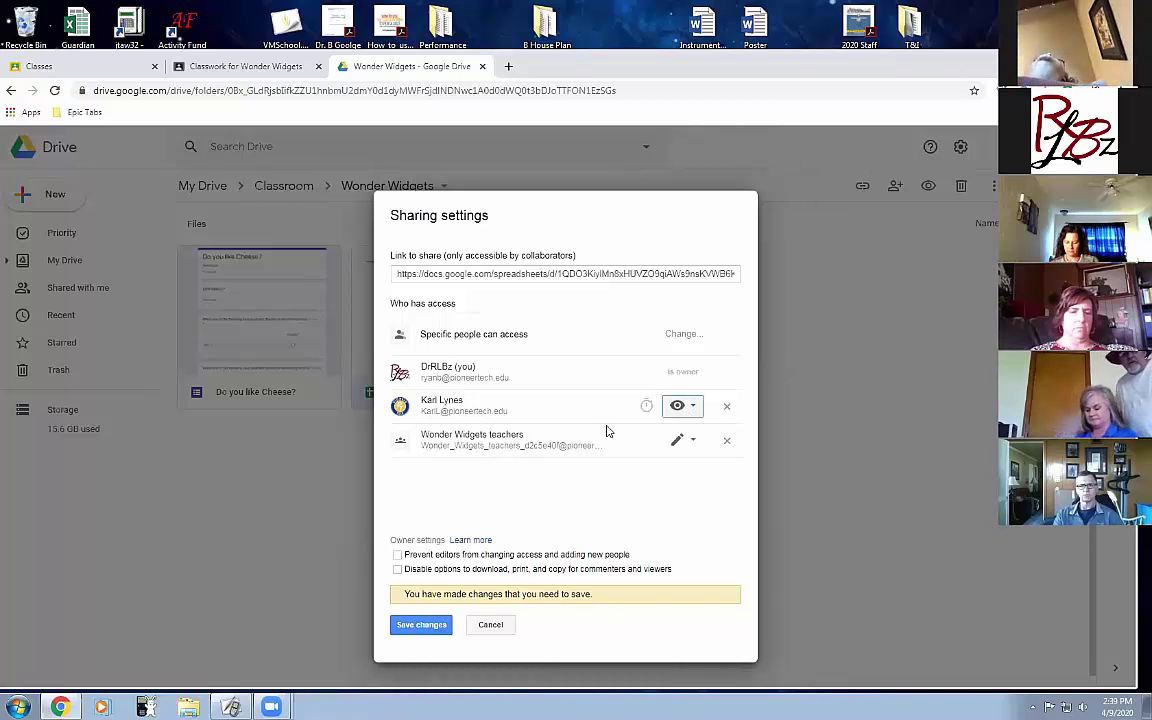
pyautogui.click(697, 491)
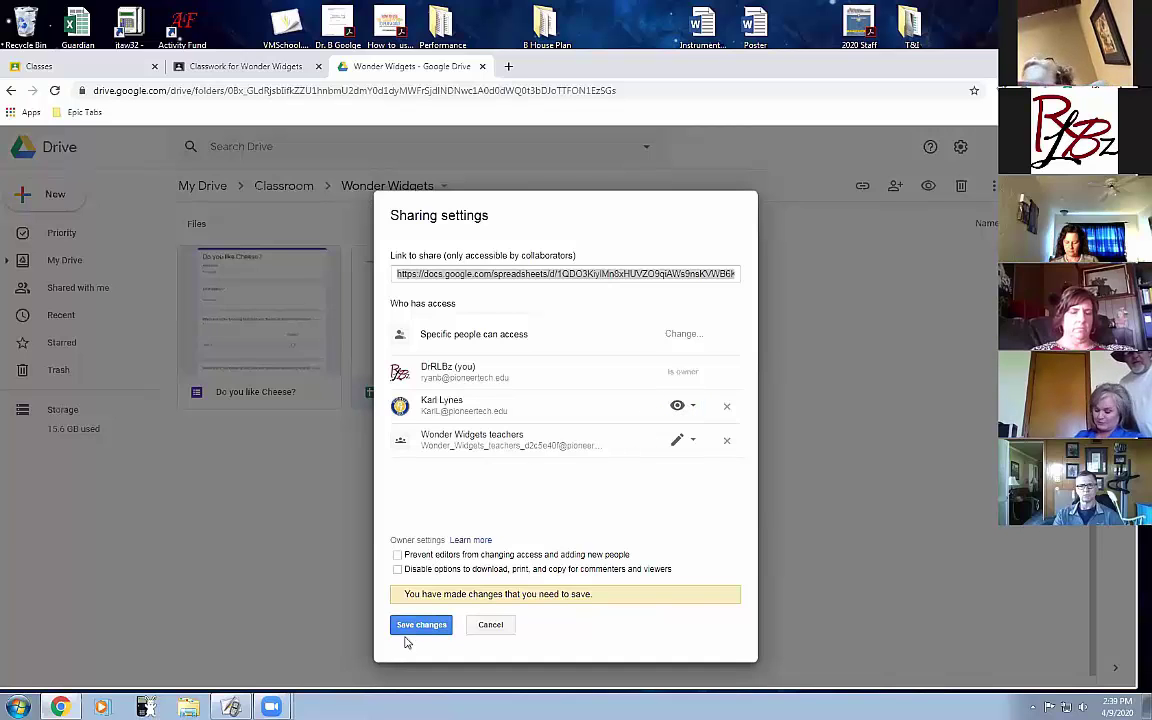